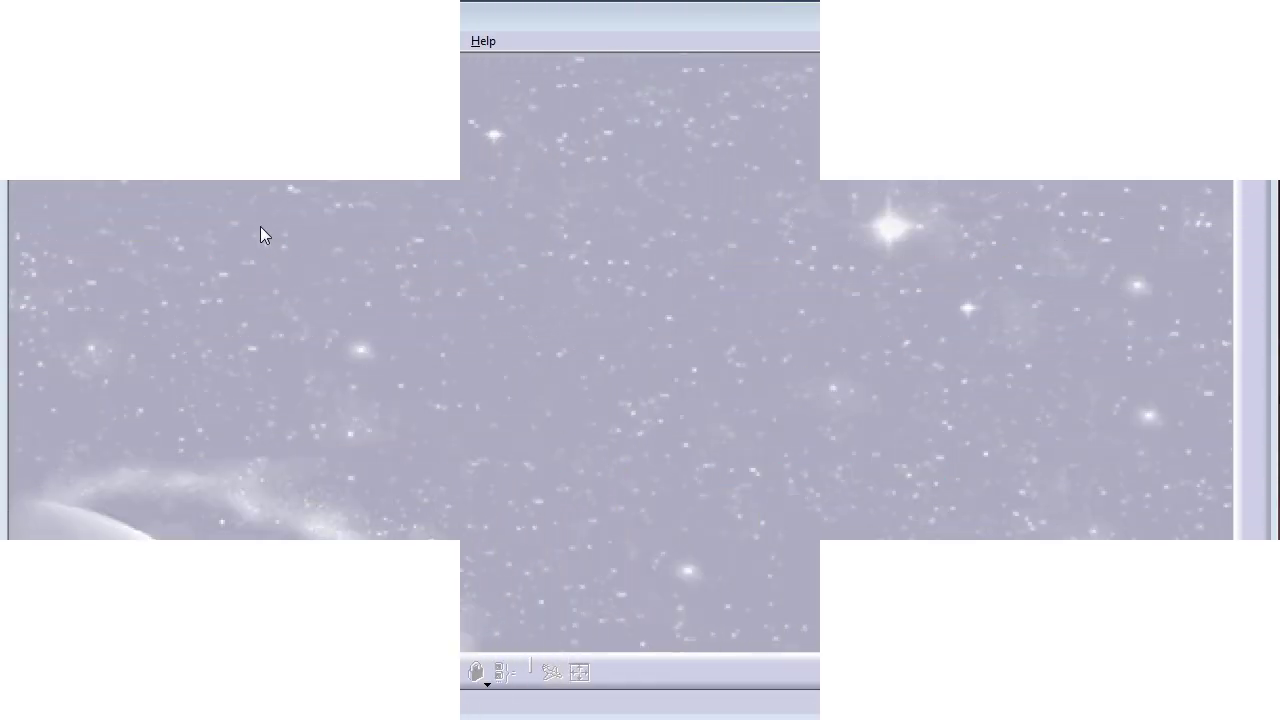
# Create a new part named Part1 in the Part Design workbench.
pyautogui.click(26, 41)
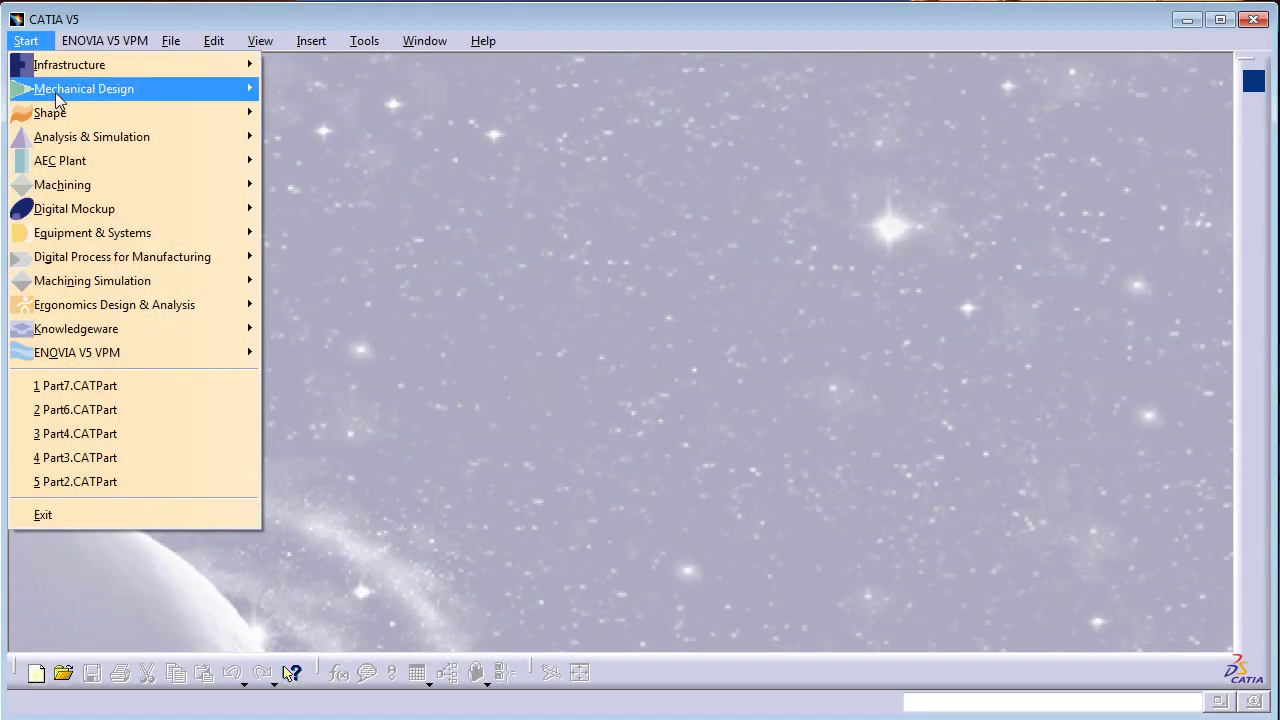
pyautogui.moveTo(55, 90)
pyautogui.click(332, 94)
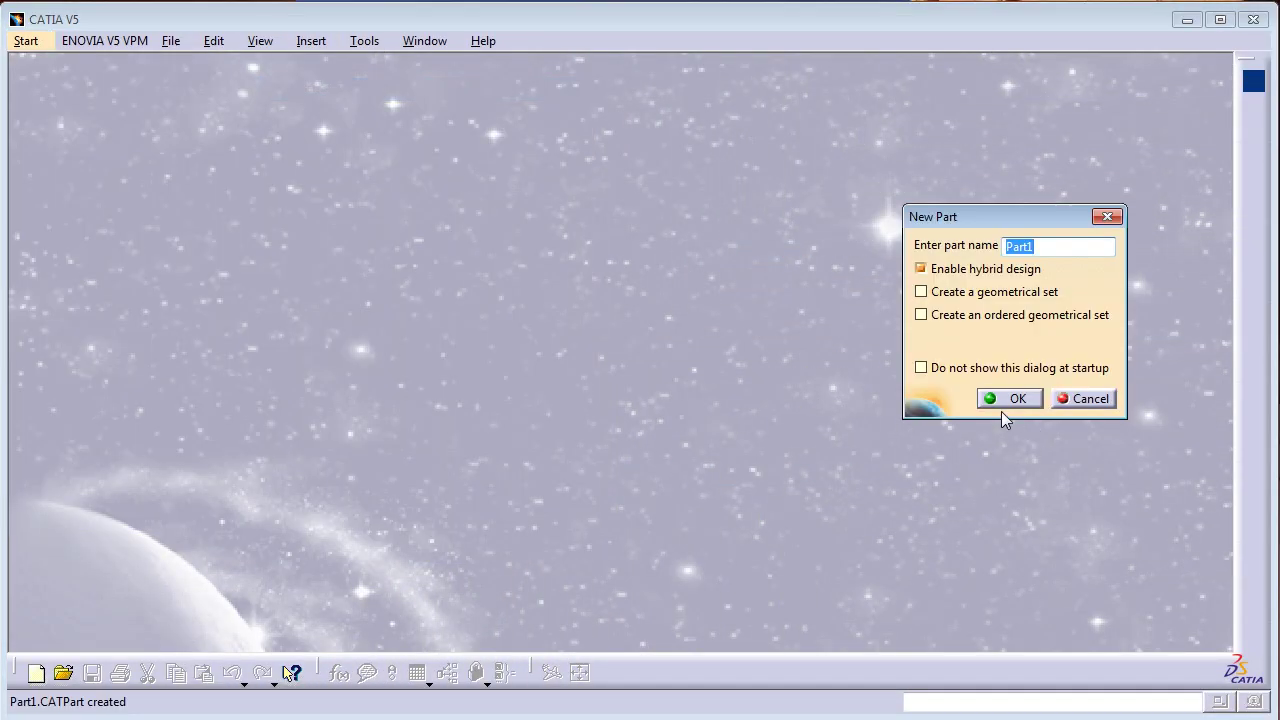
pyautogui.click(1008, 399)
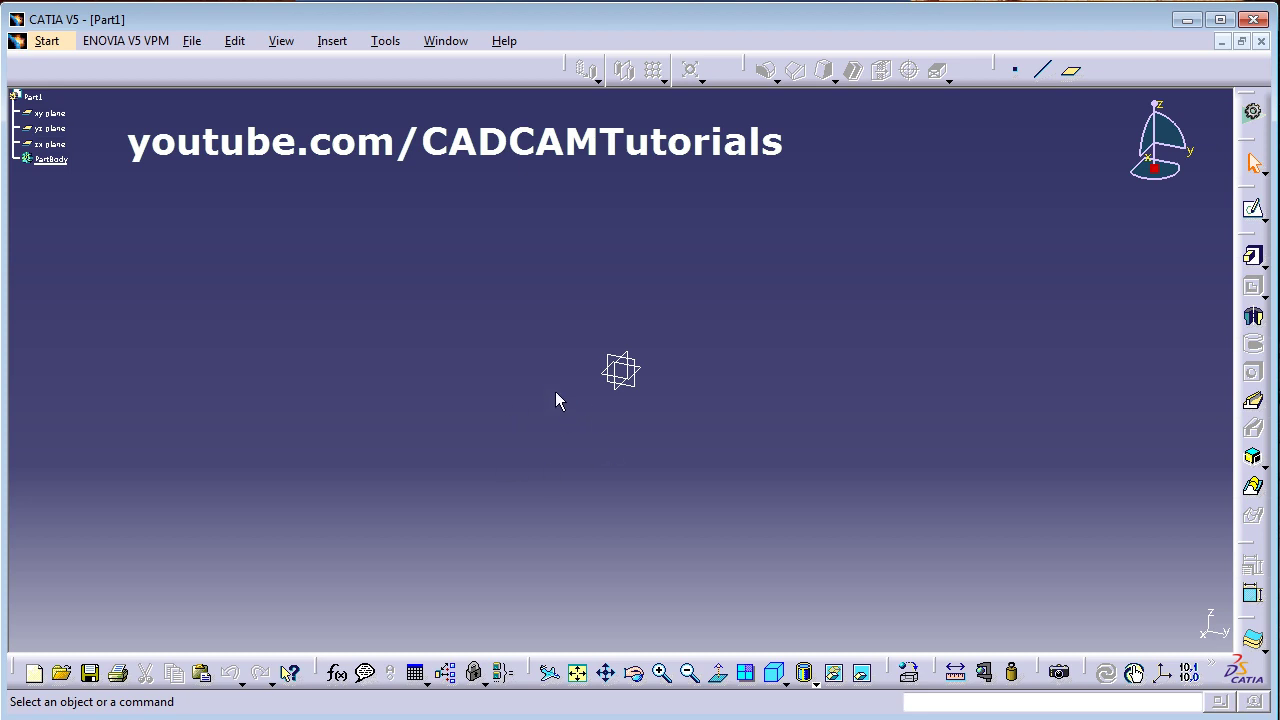
# Start a sketch on the zx plane and draw a circle left of the origin.
pyautogui.click(1252, 216)
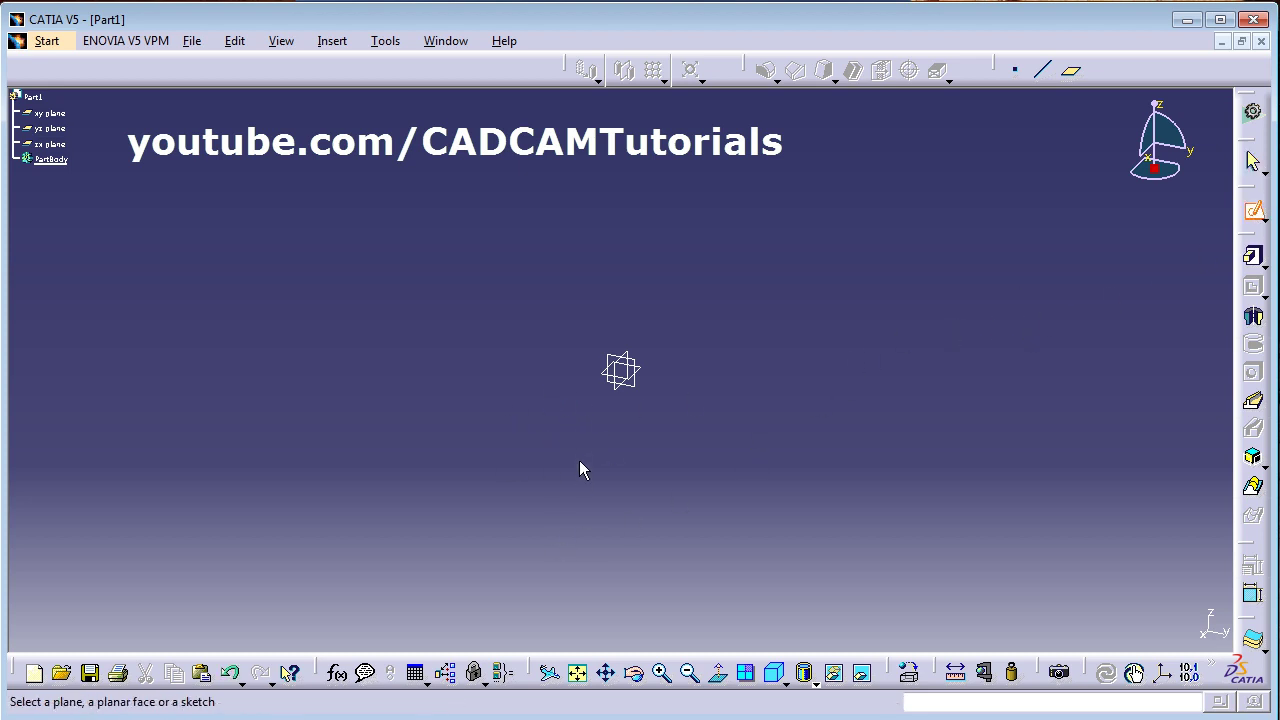
pyautogui.click(636, 360)
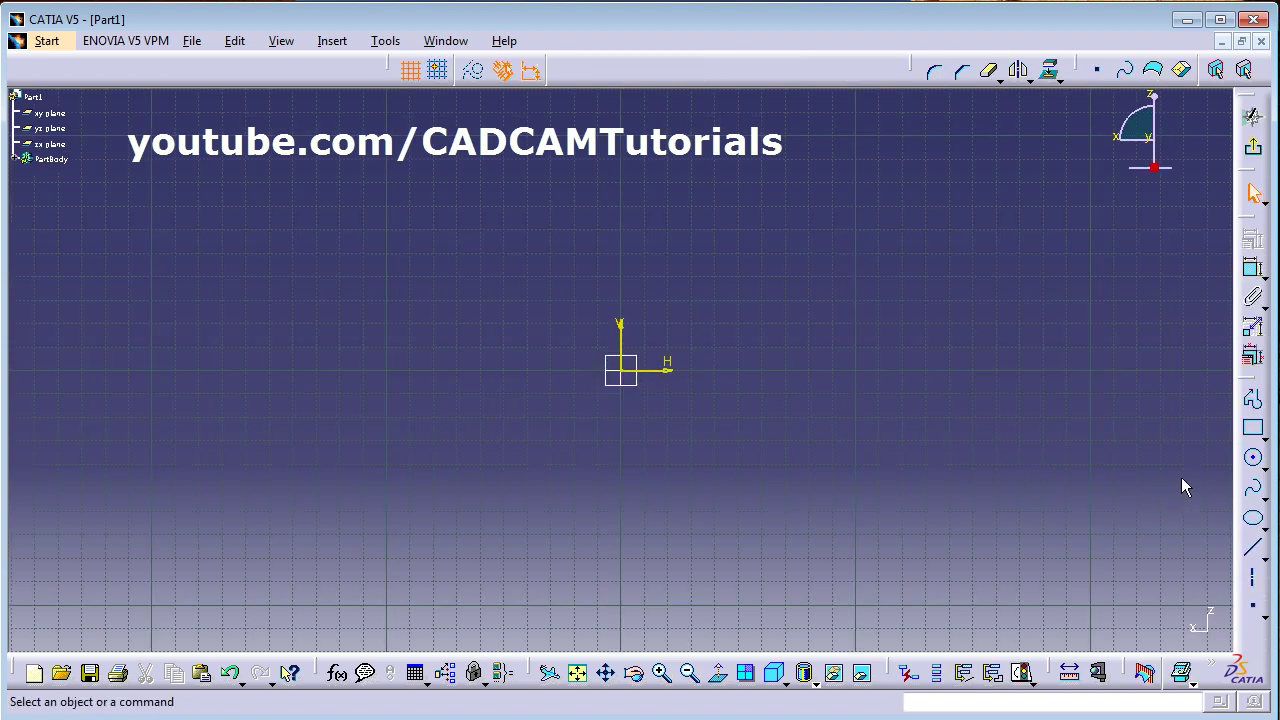
pyautogui.click(1255, 462)
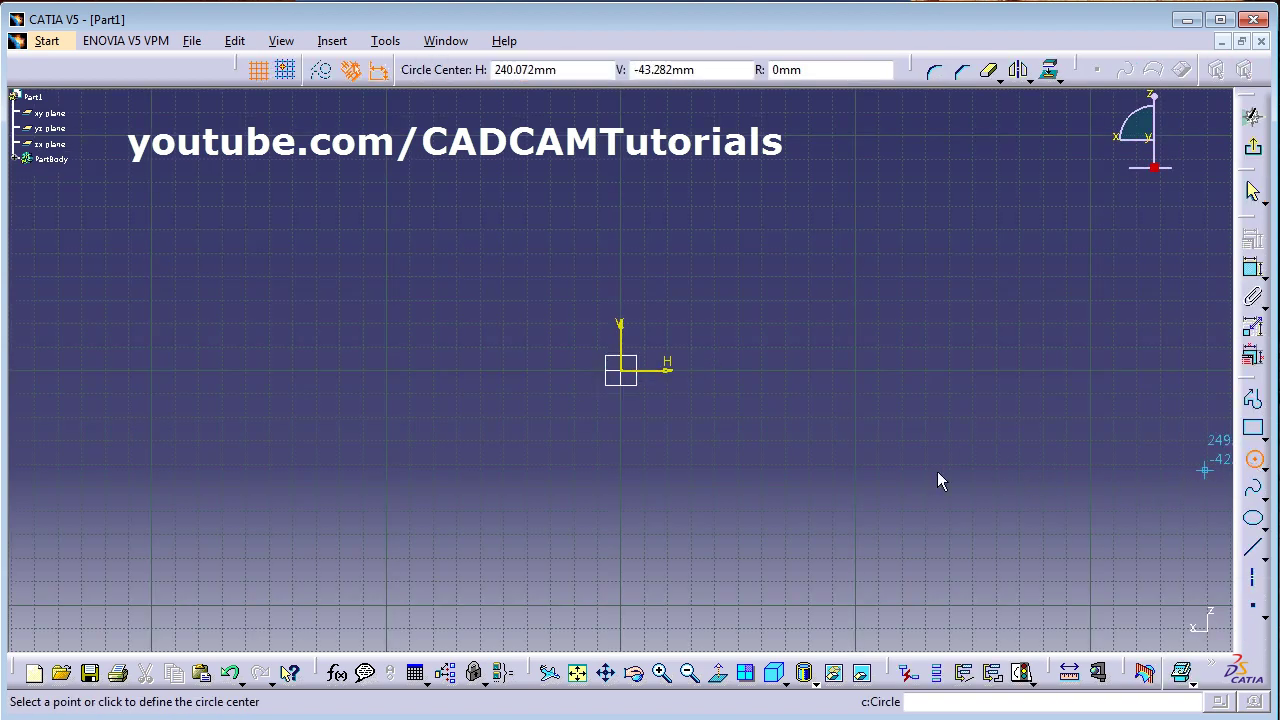
pyautogui.click(444, 370)
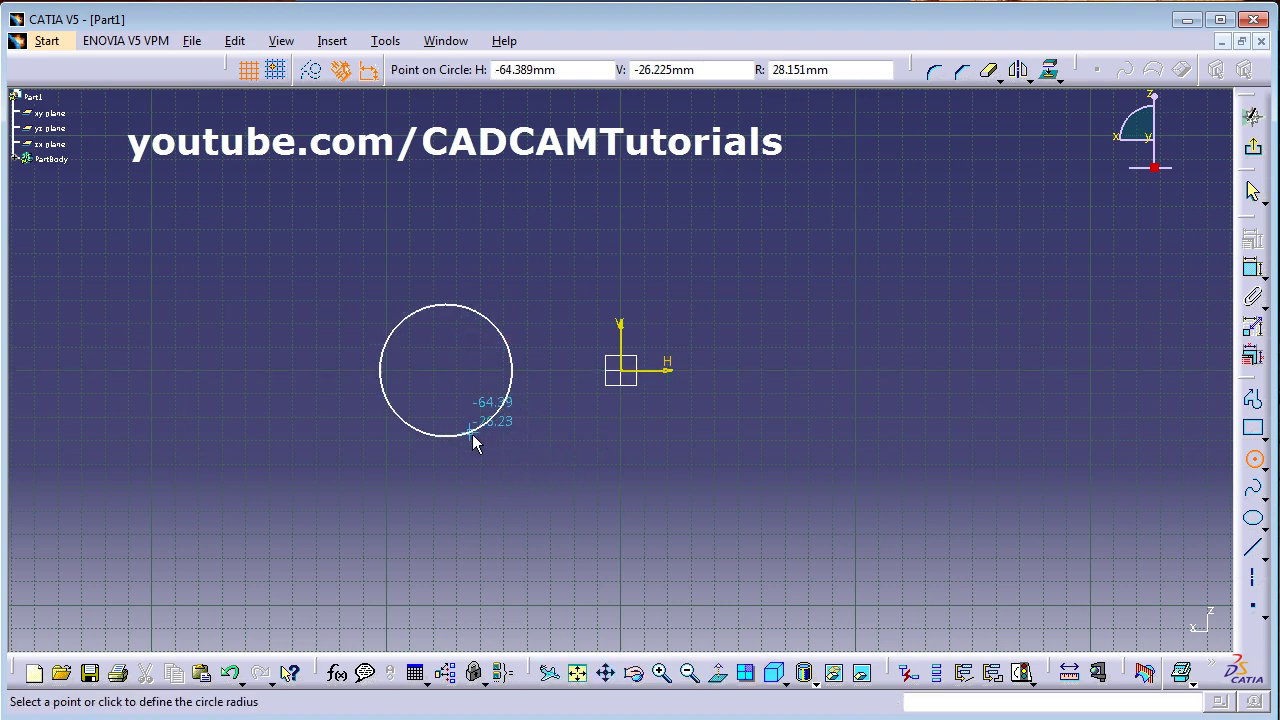
pyautogui.click(474, 445)
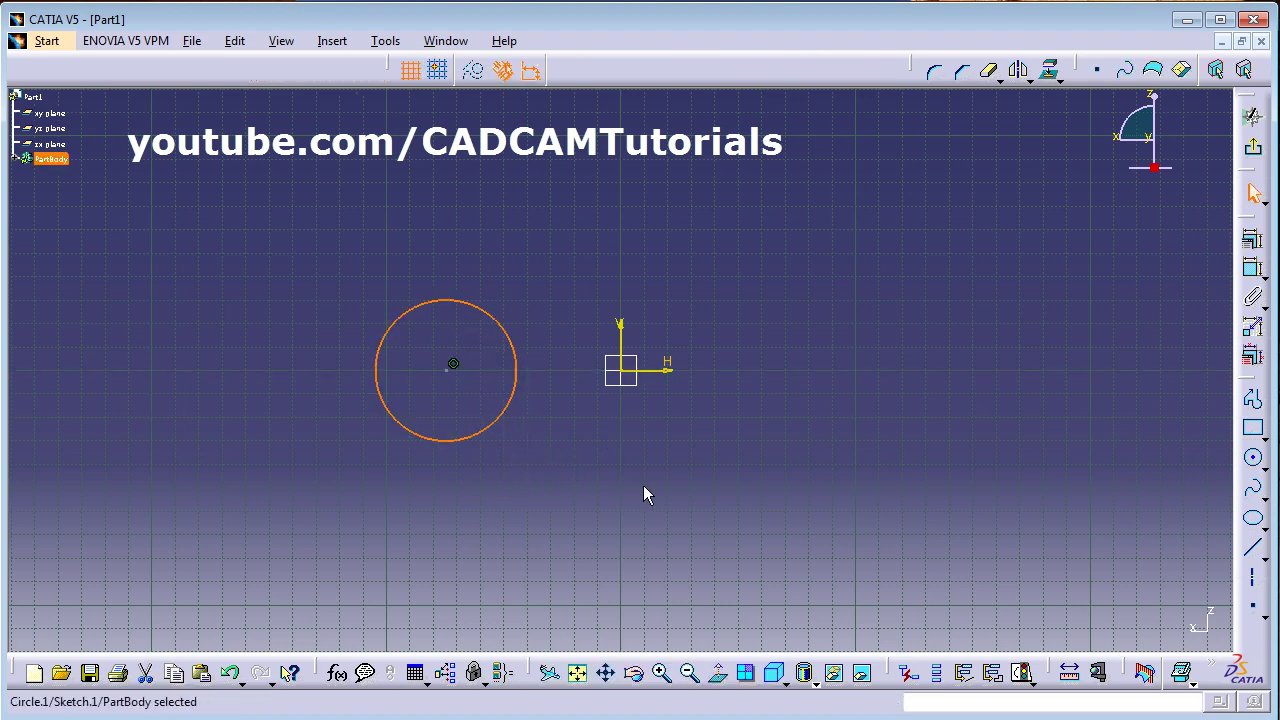
pyautogui.click(643, 485)
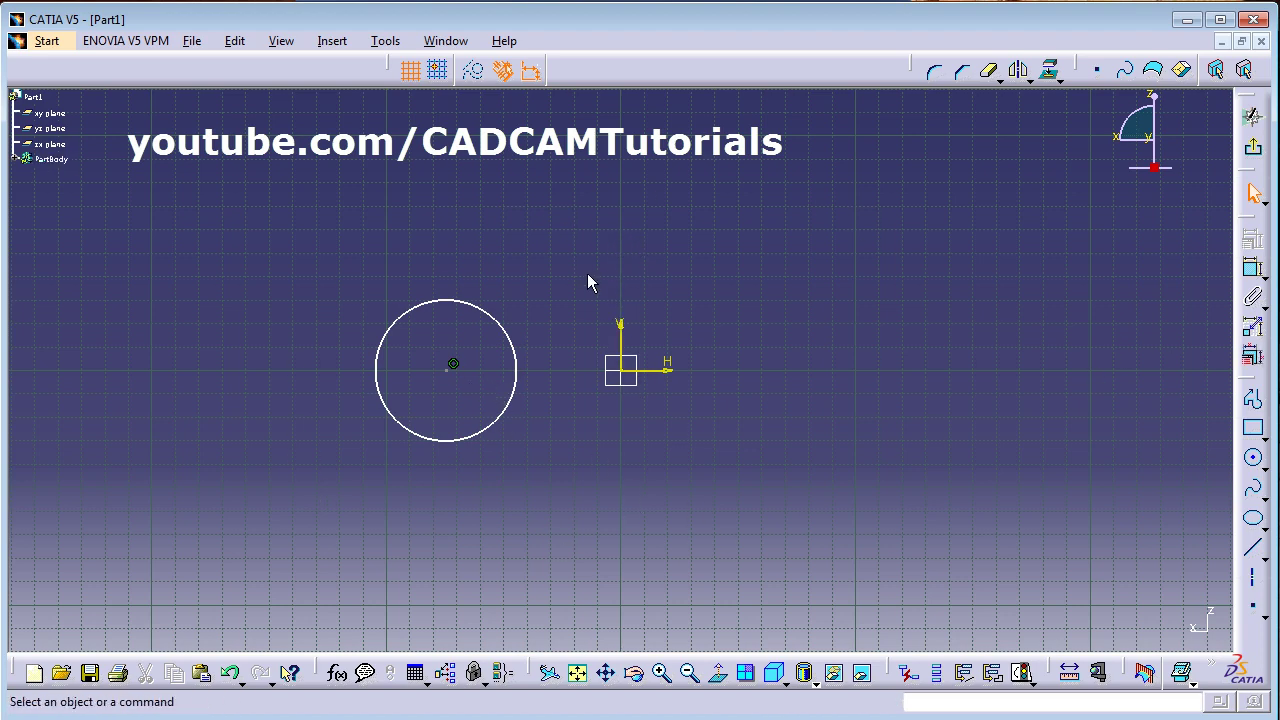
# Draw a vertical axis through the origin.
pyautogui.click(1256, 588)
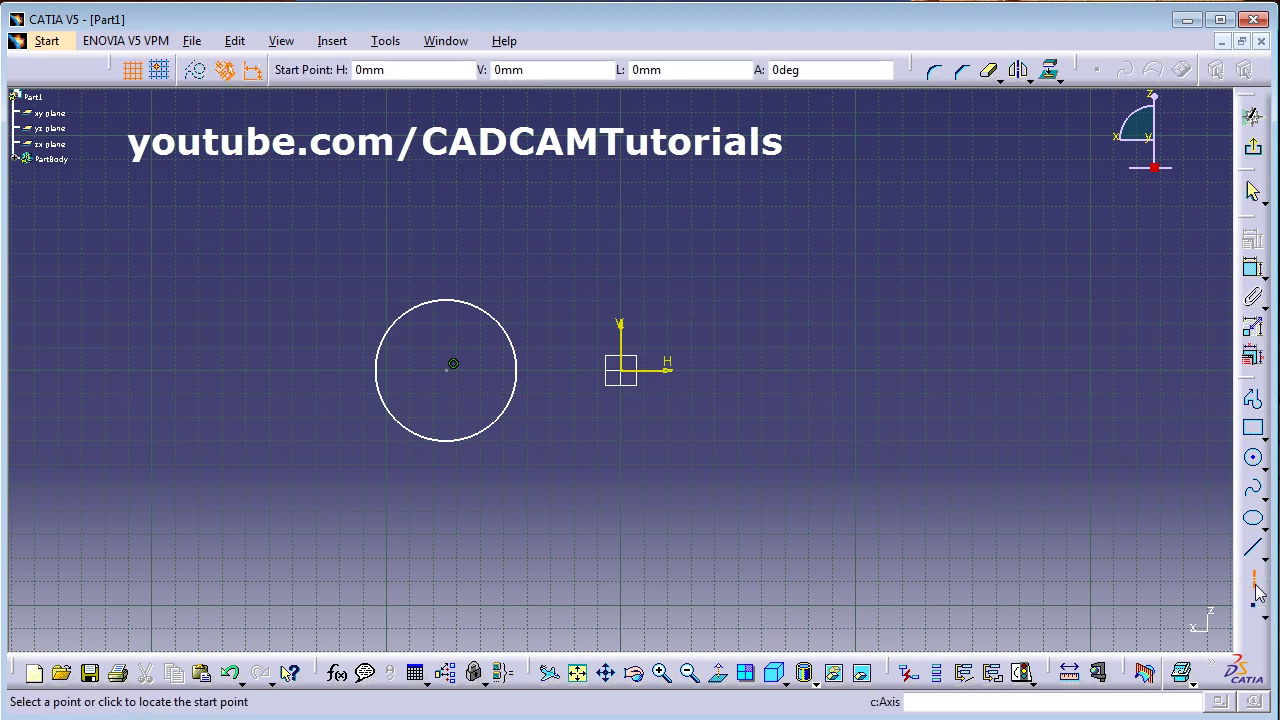
pyautogui.click(621, 228)
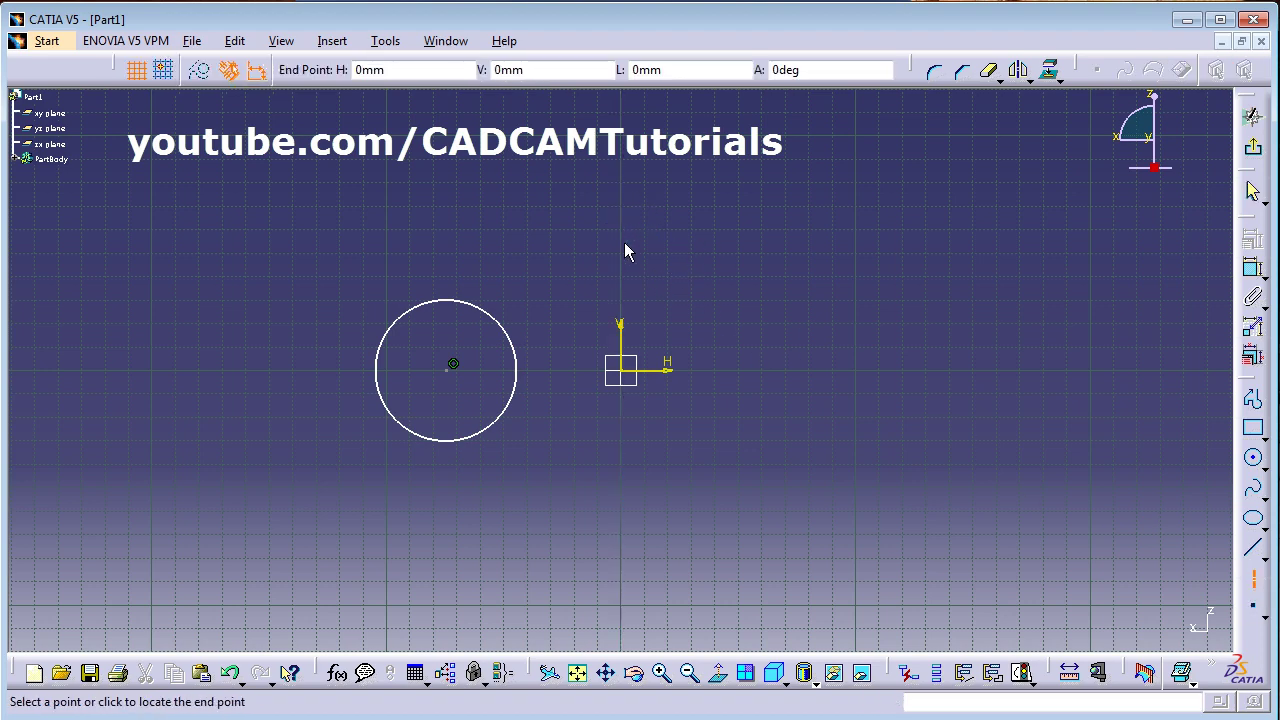
pyautogui.click(621, 507)
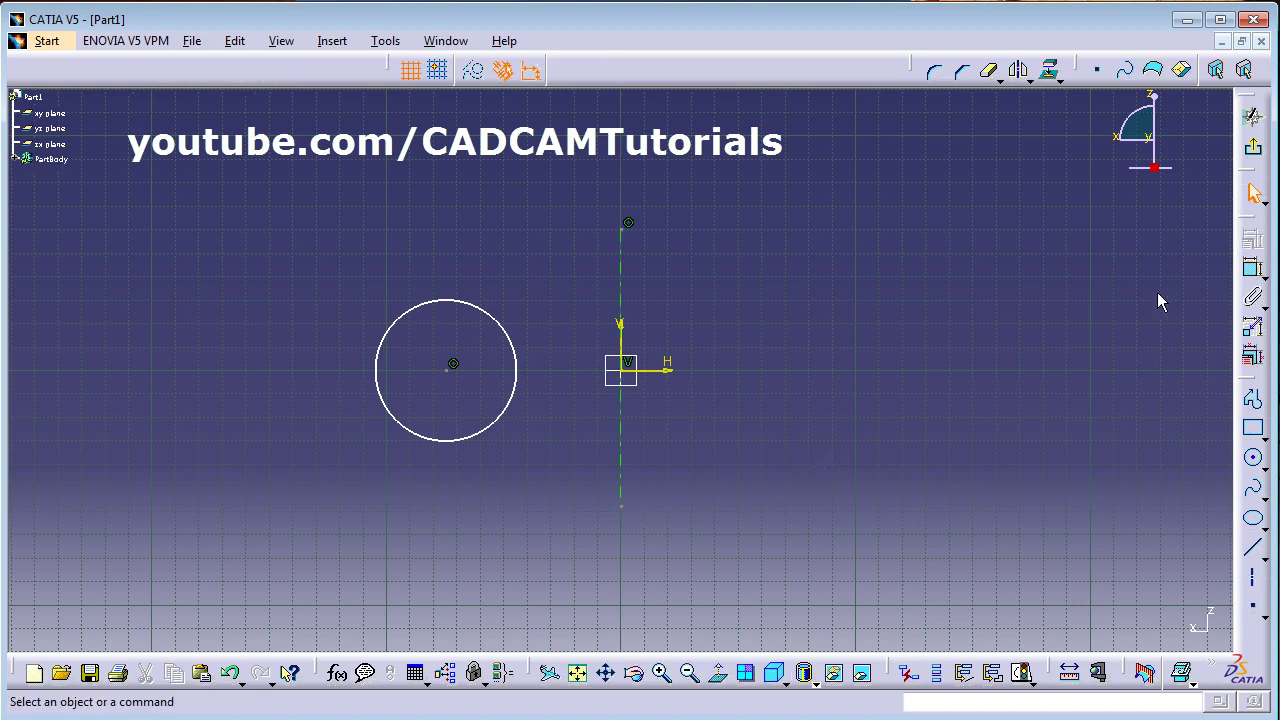
# Revolve Sketch.1 360° about the sketch axis as a shaft, previewing a torus.
pyautogui.click(1255, 150)
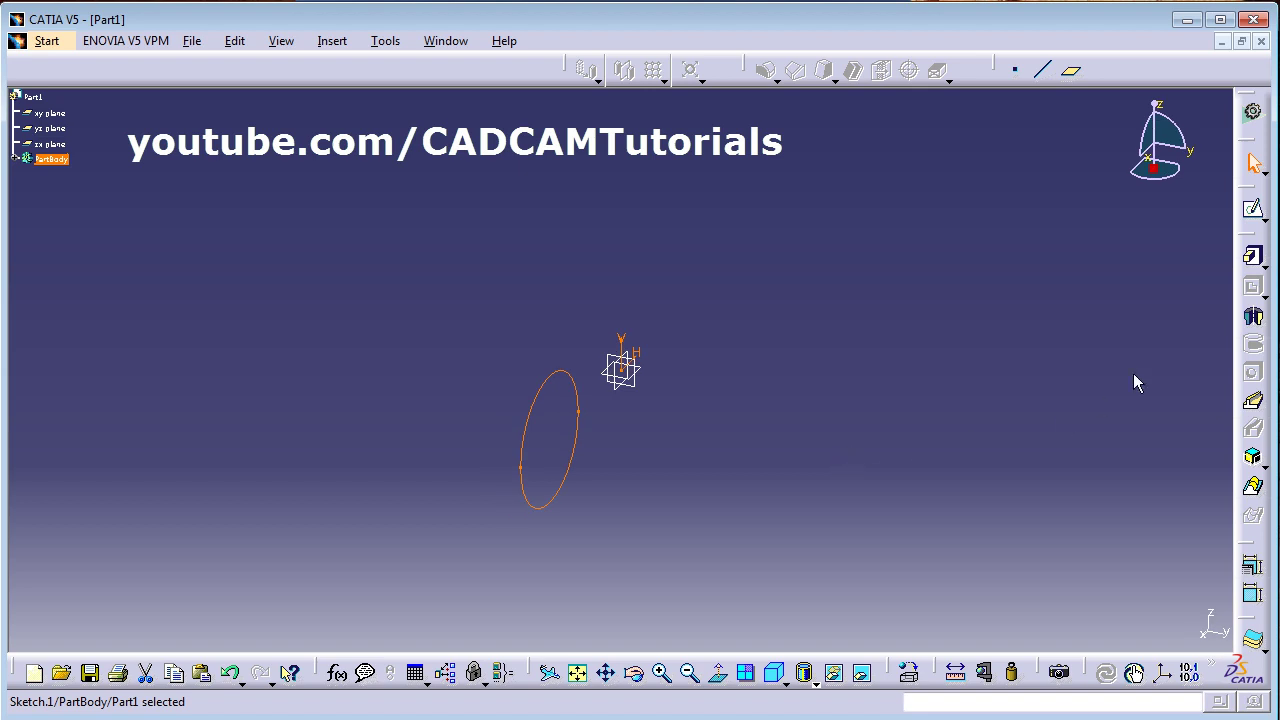
pyautogui.click(1255, 318)
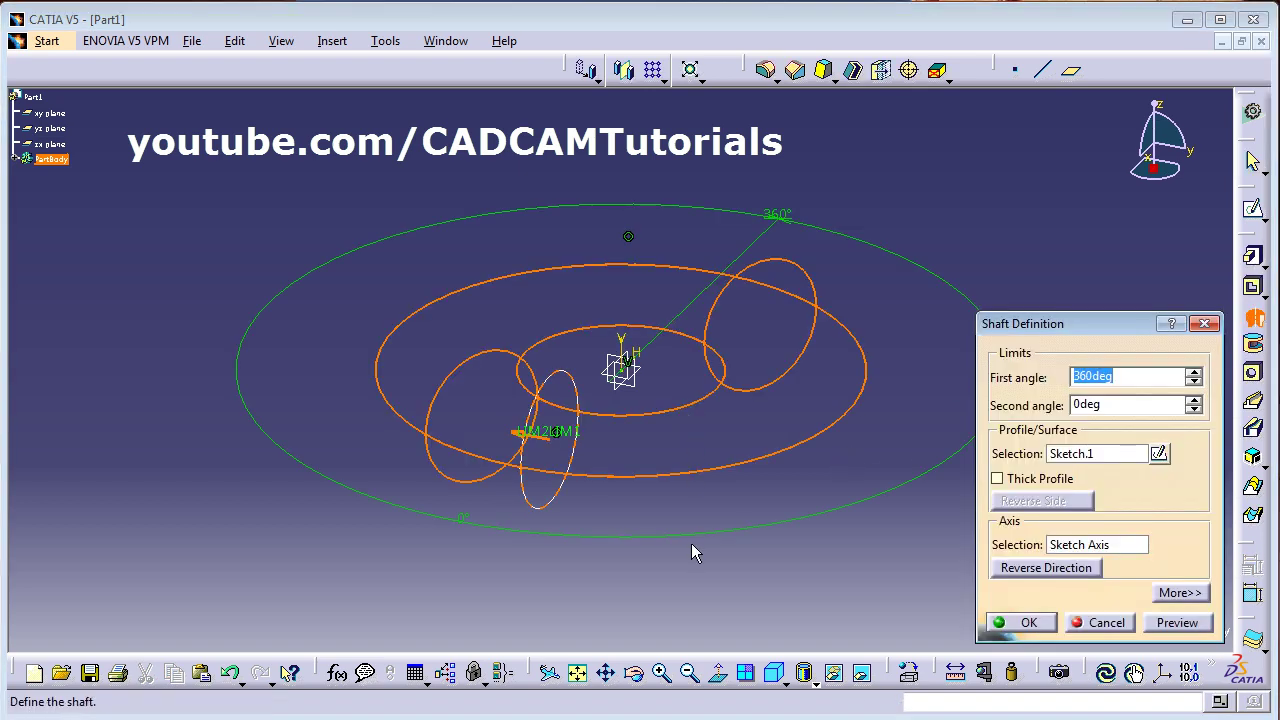
pyautogui.click(1177, 622)
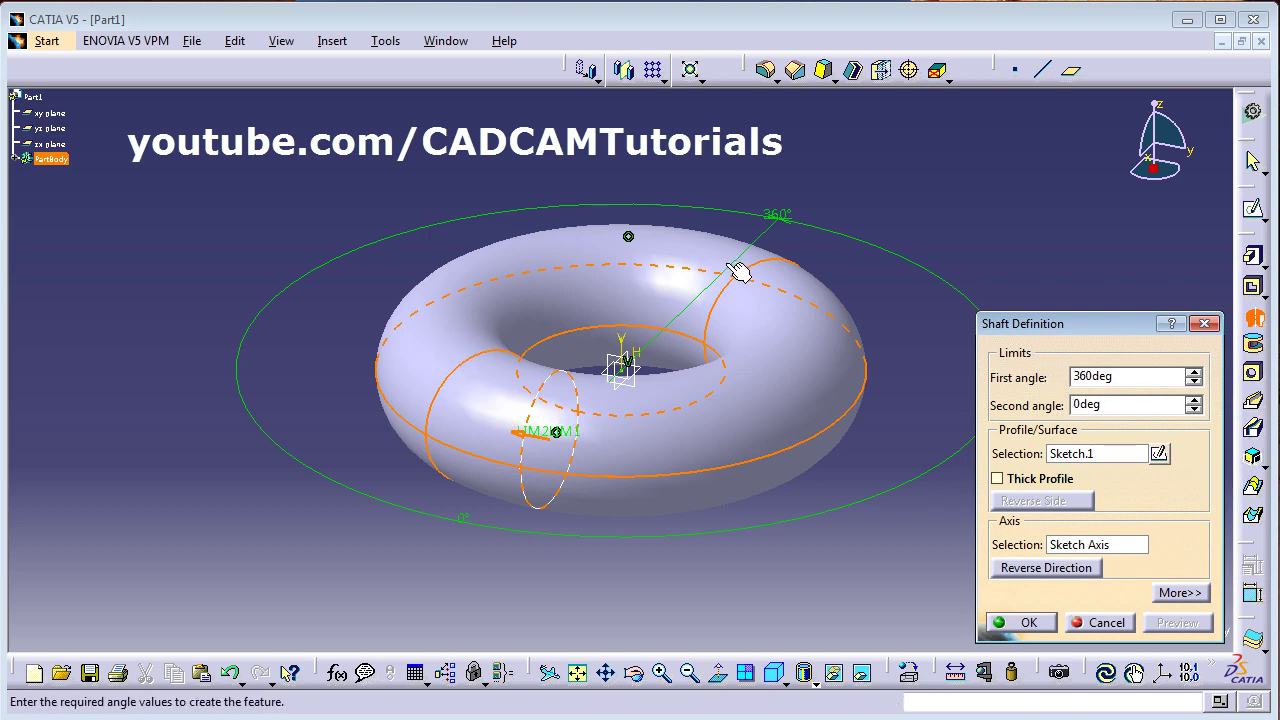
# Change the shaft's first angle to 180deg and preview the half-ring.
pyautogui.moveTo(1124, 377); pyautogui.dragTo(1022, 385)
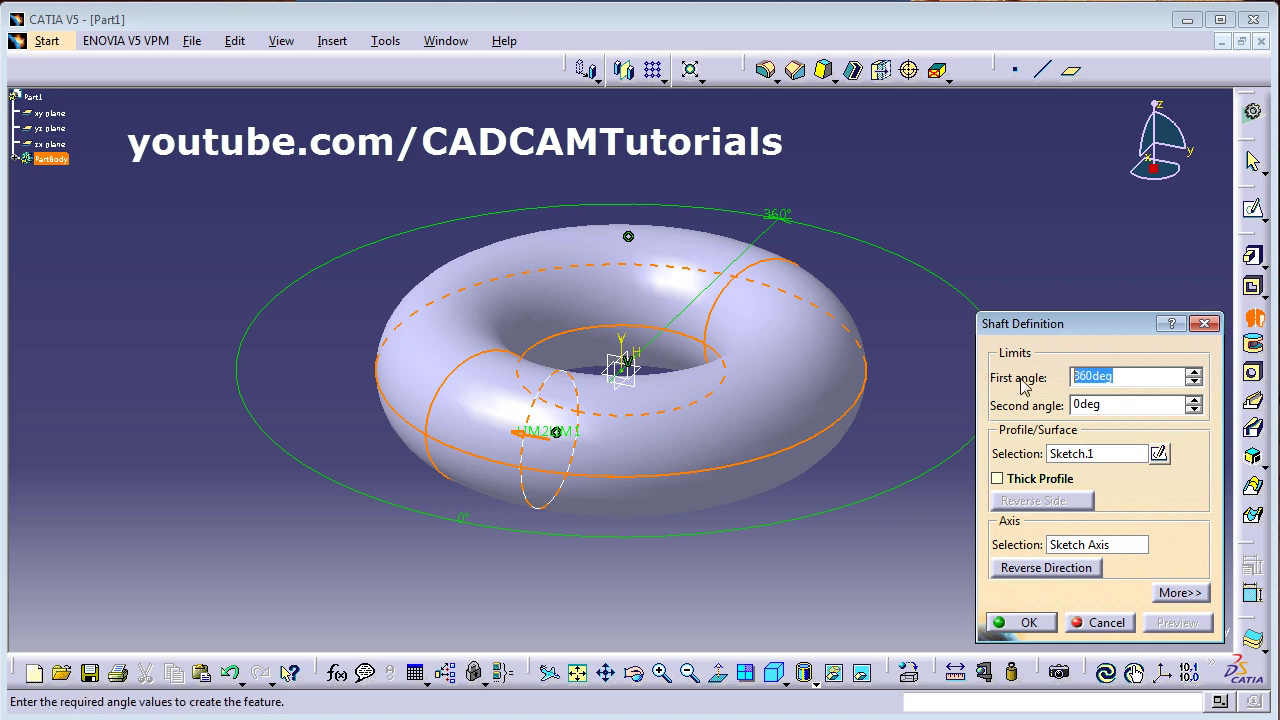
pyautogui.write('180')
pyautogui.click(1128, 404)
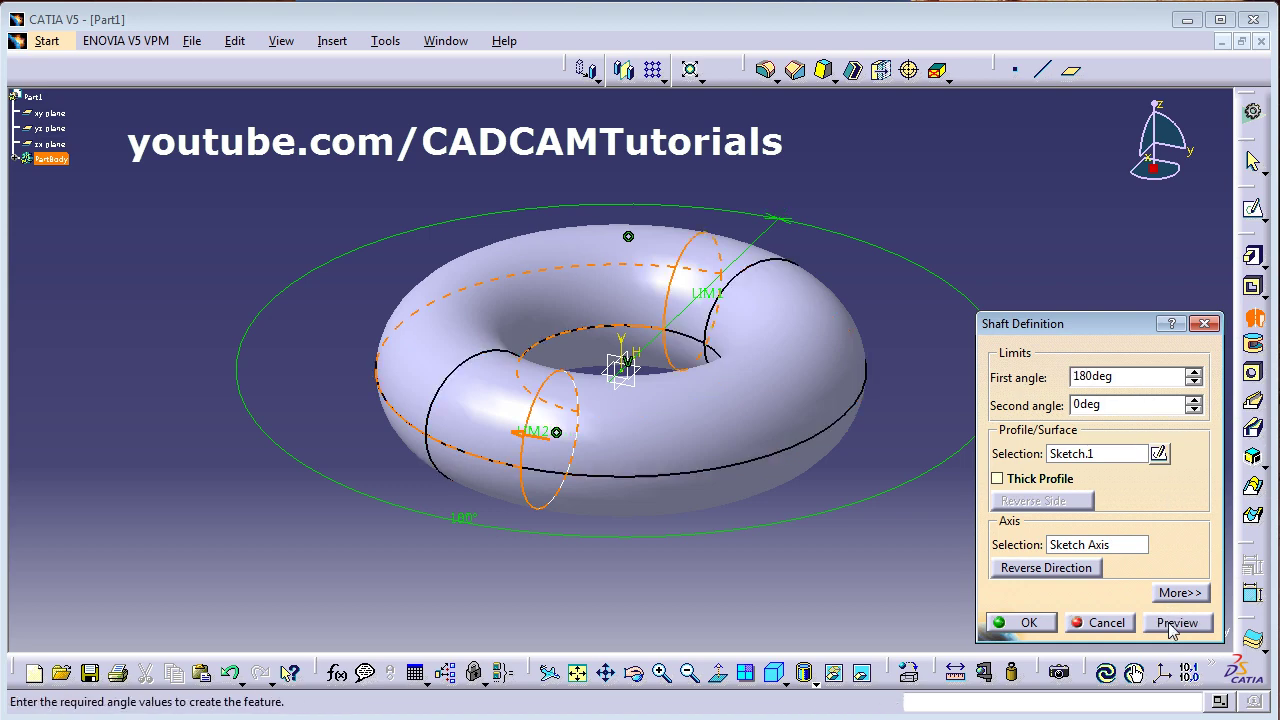
pyautogui.click(1176, 623)
pyautogui.moveTo(772, 376); pyautogui.dragTo(704, 456, button='middle')
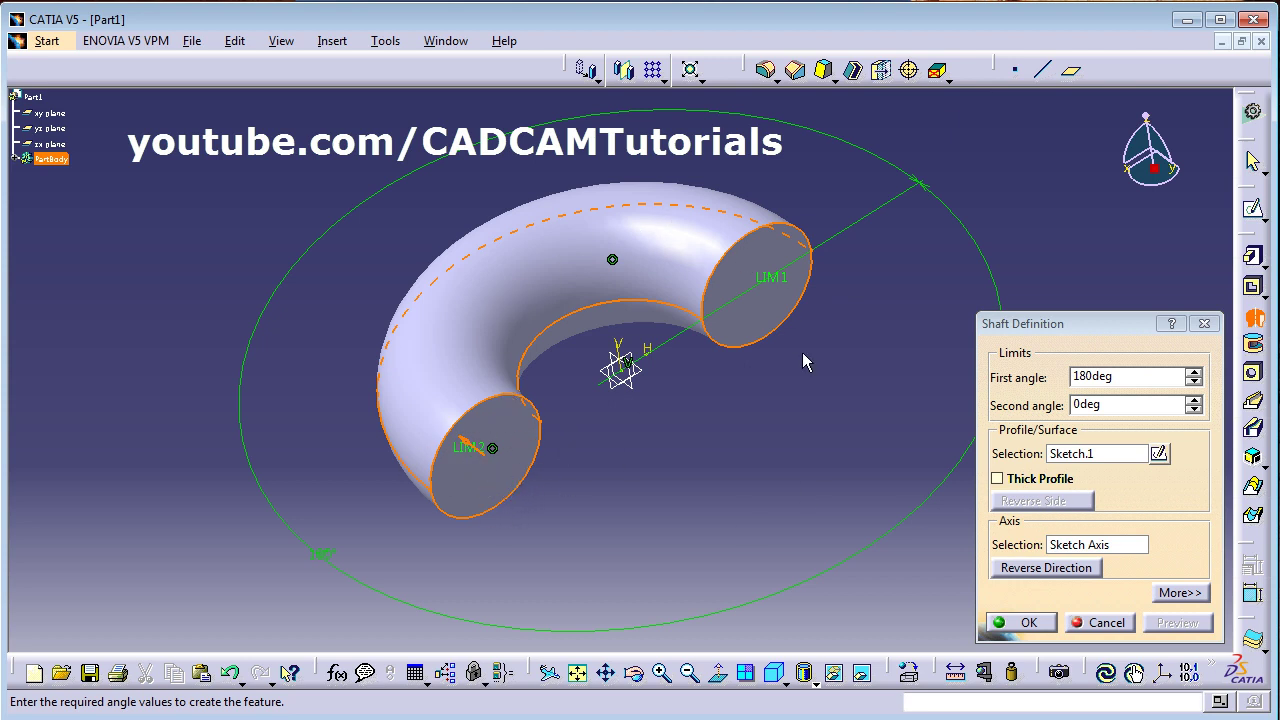
# Enable Thick Profile with Thickness1 2mm and Thickness2 1mm, previewing a hollow half-ring.
pyautogui.click(997, 480)
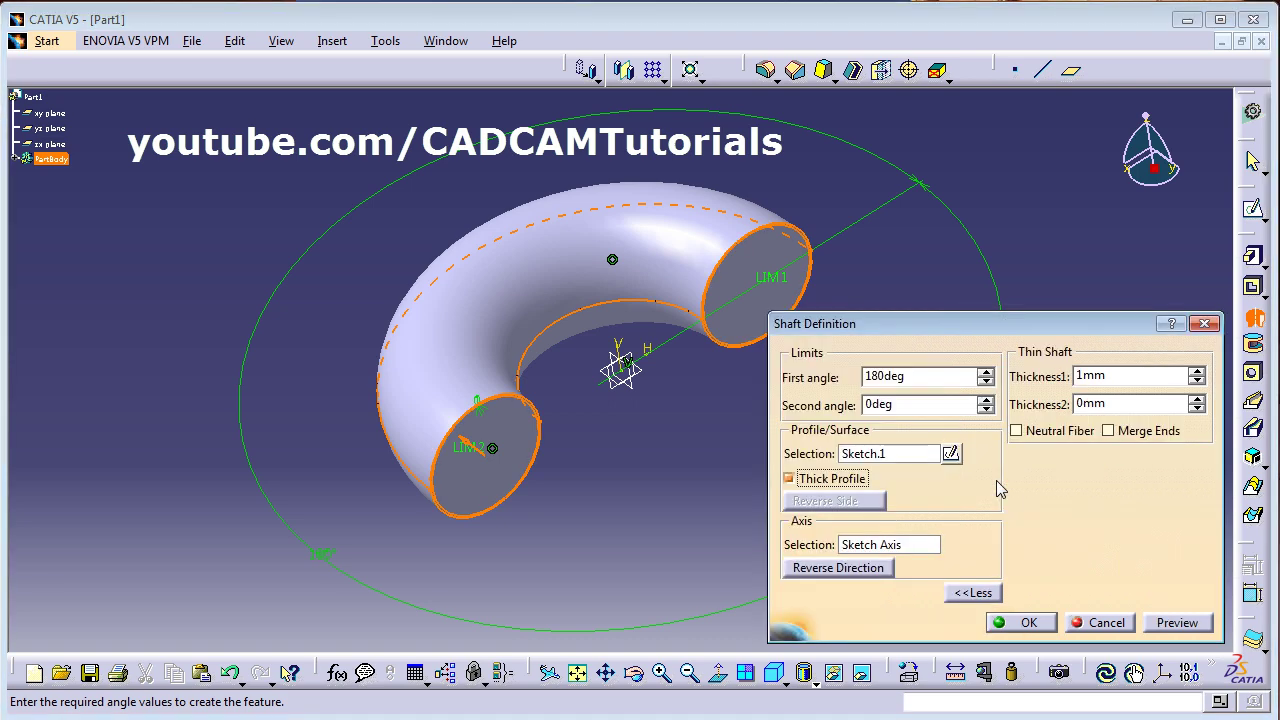
pyautogui.doubleClick(1091, 375)
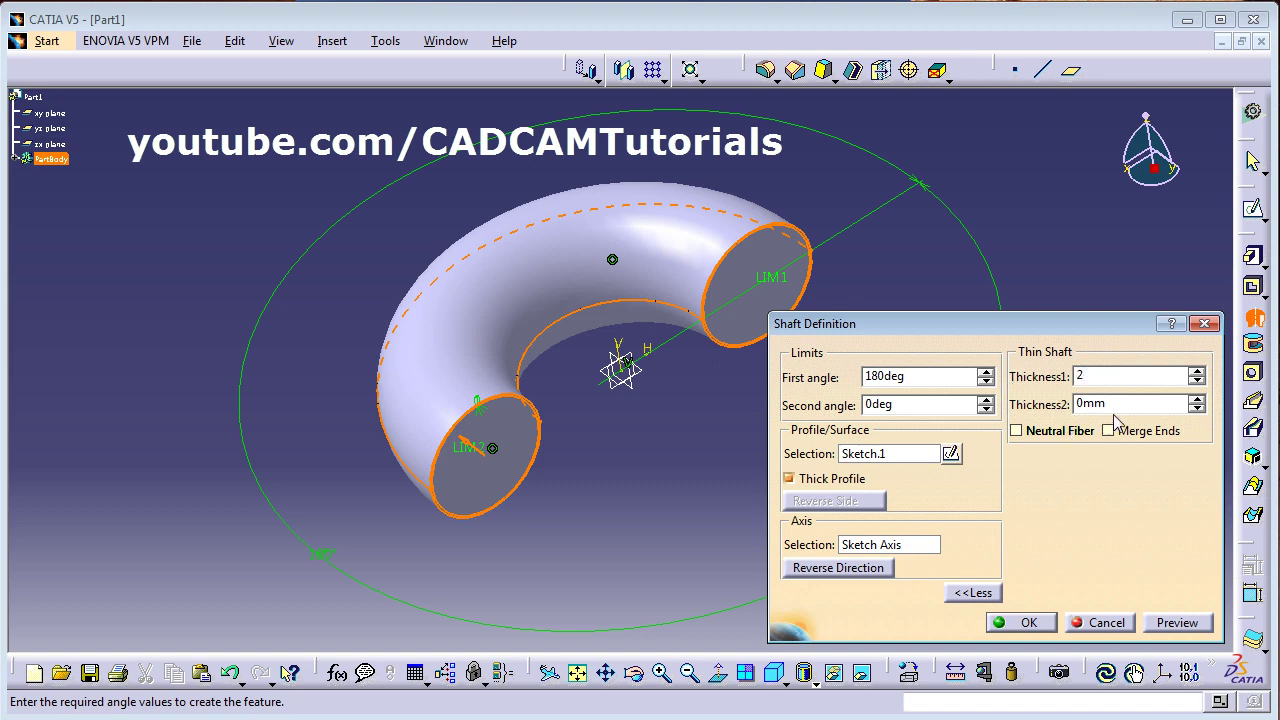
pyautogui.press('Tab')
pyautogui.click(1178, 623)
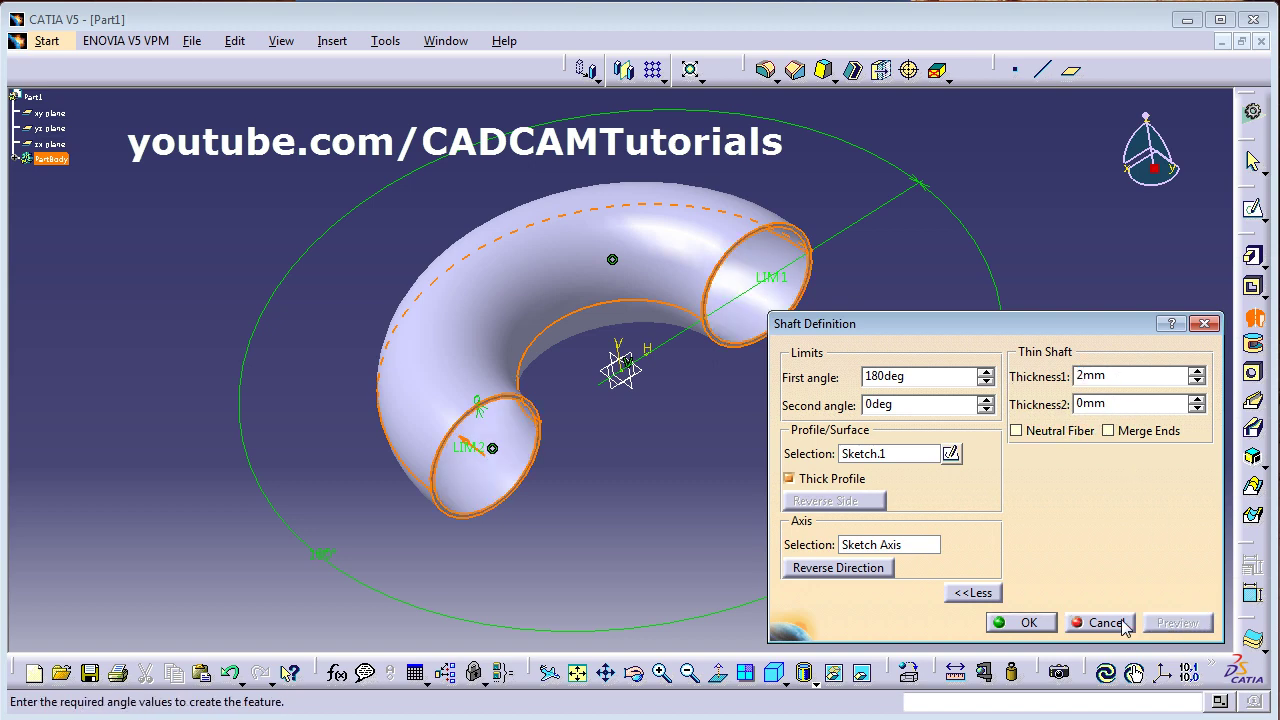
pyautogui.moveTo(596, 433); pyautogui.dragTo(329, 414, button='middle')
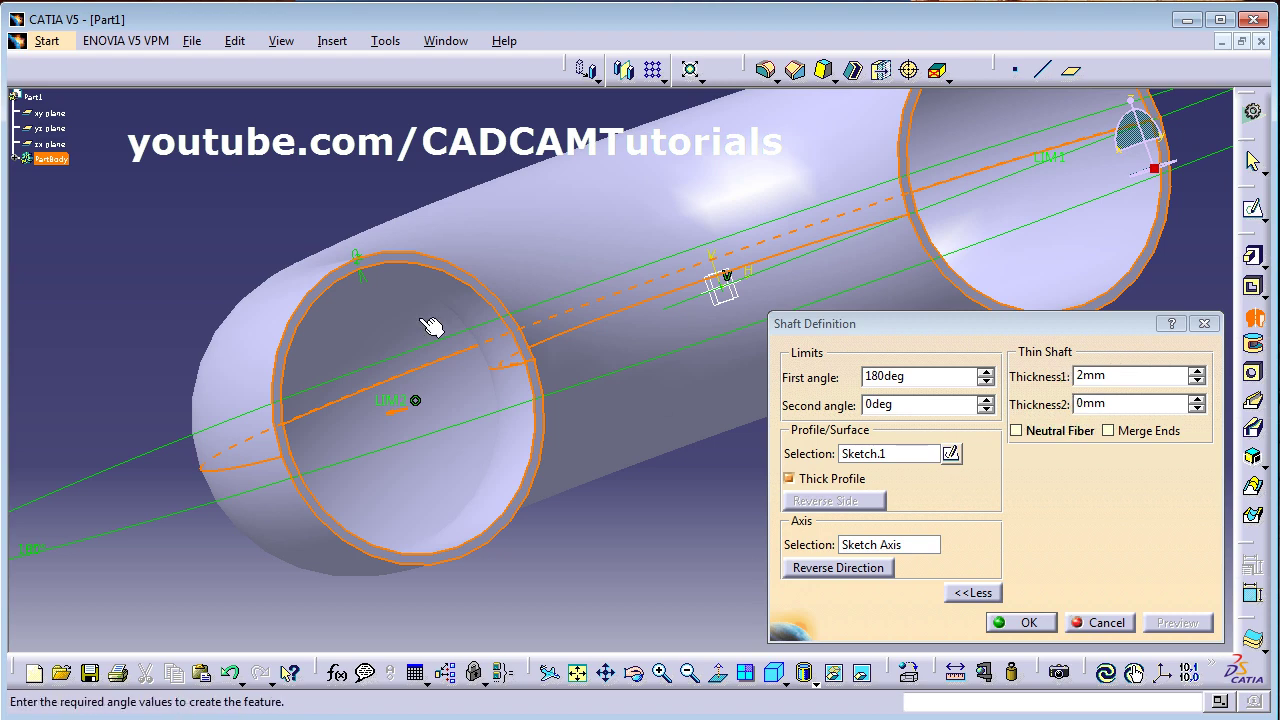
pyautogui.doubleClick(1100, 403)
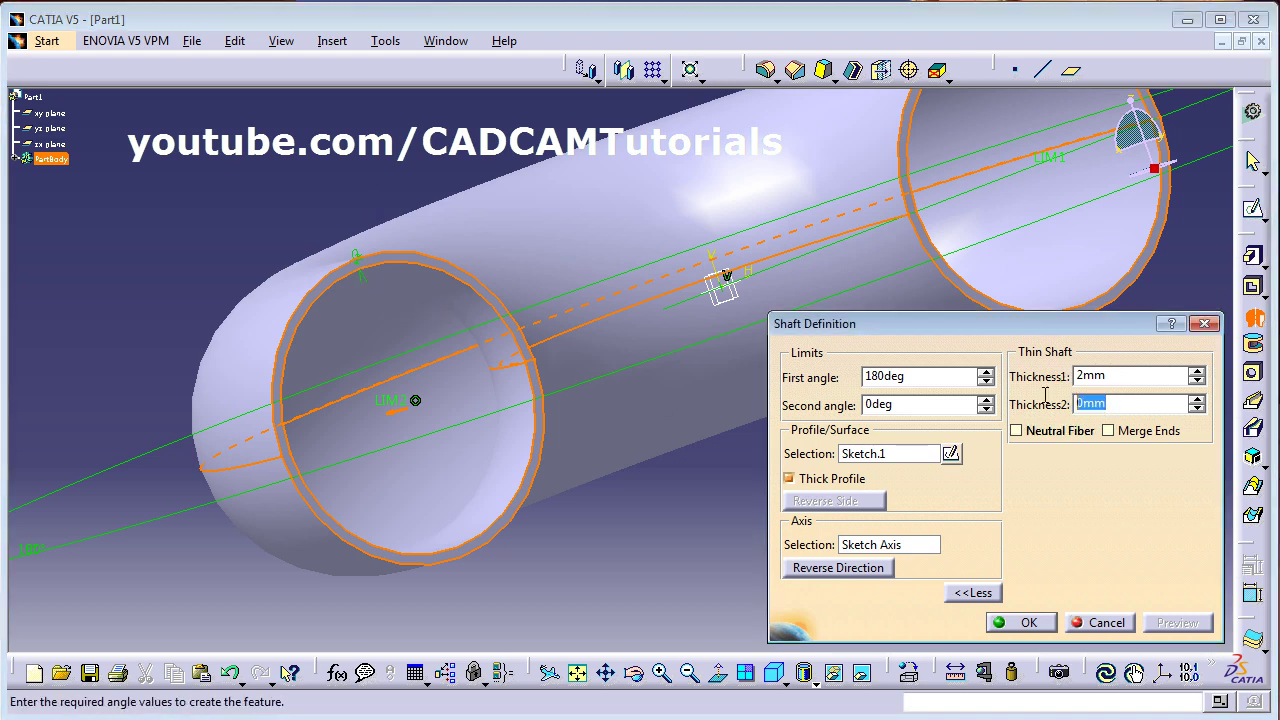
pyautogui.write('1')
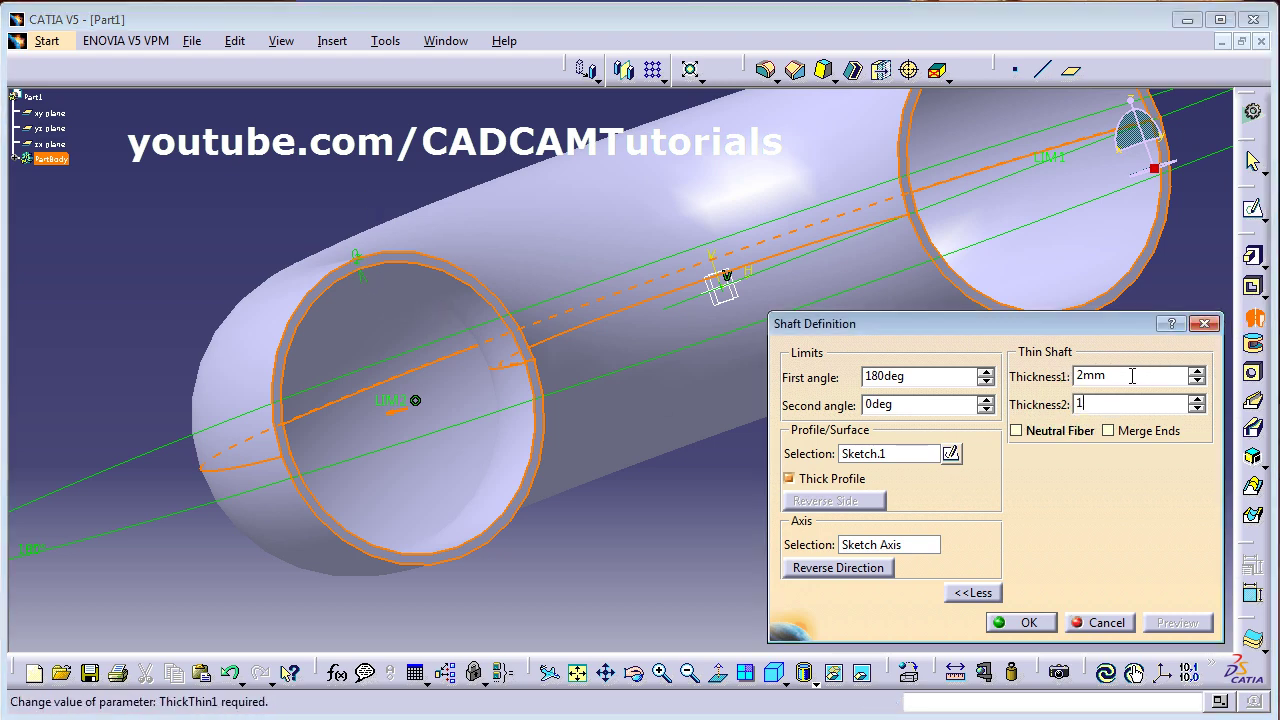
pyautogui.click(1128, 374)
pyautogui.click(1176, 622)
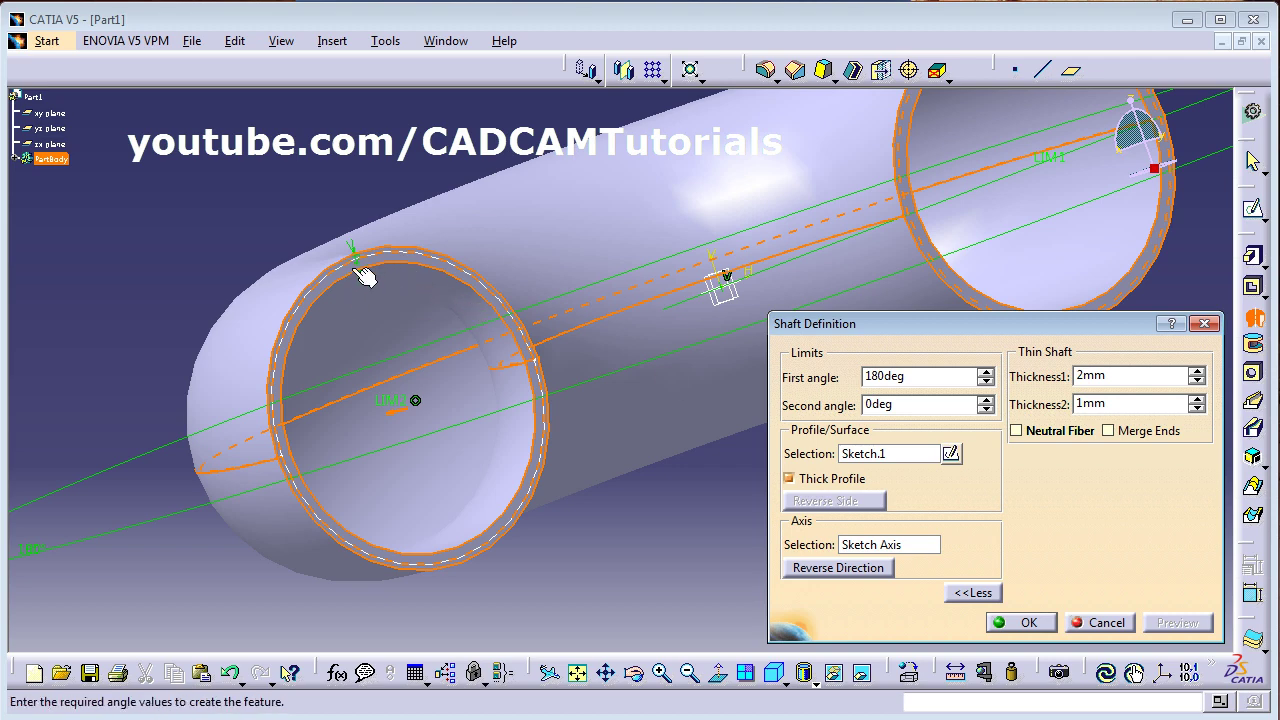
# Turn on Neutral Fiber to centre the 2mm wall and inspect the previewed half-torus.
pyautogui.click(1017, 431)
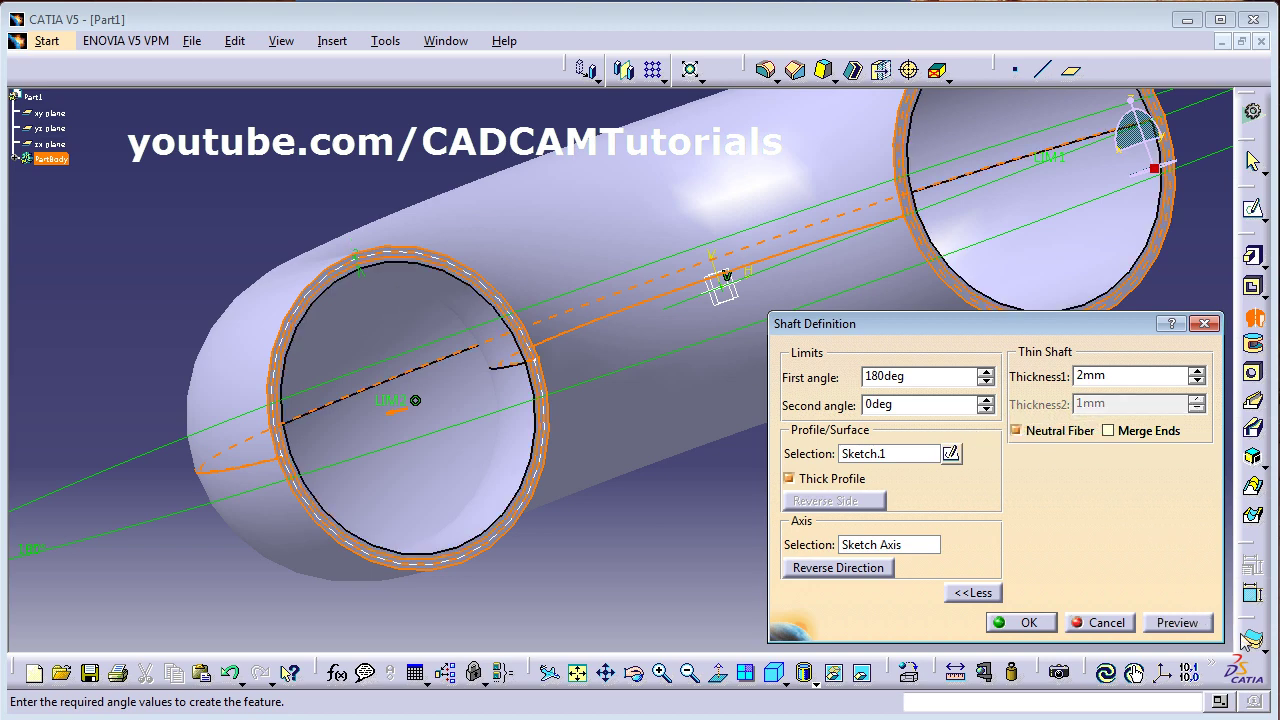
pyautogui.click(1177, 623)
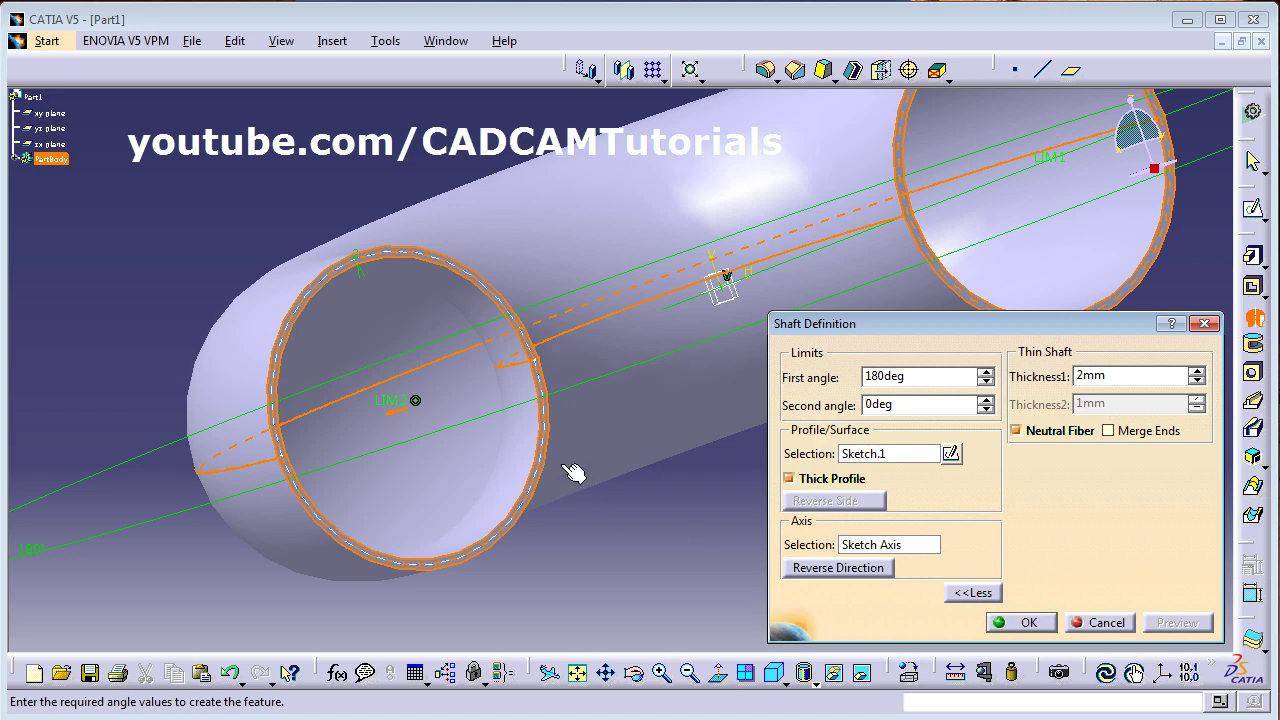
pyautogui.moveTo(574, 474); pyautogui.dragTo(543, 537, button='middle')
pyautogui.moveTo(662, 289); pyautogui.dragTo(638, 372, button='middle')
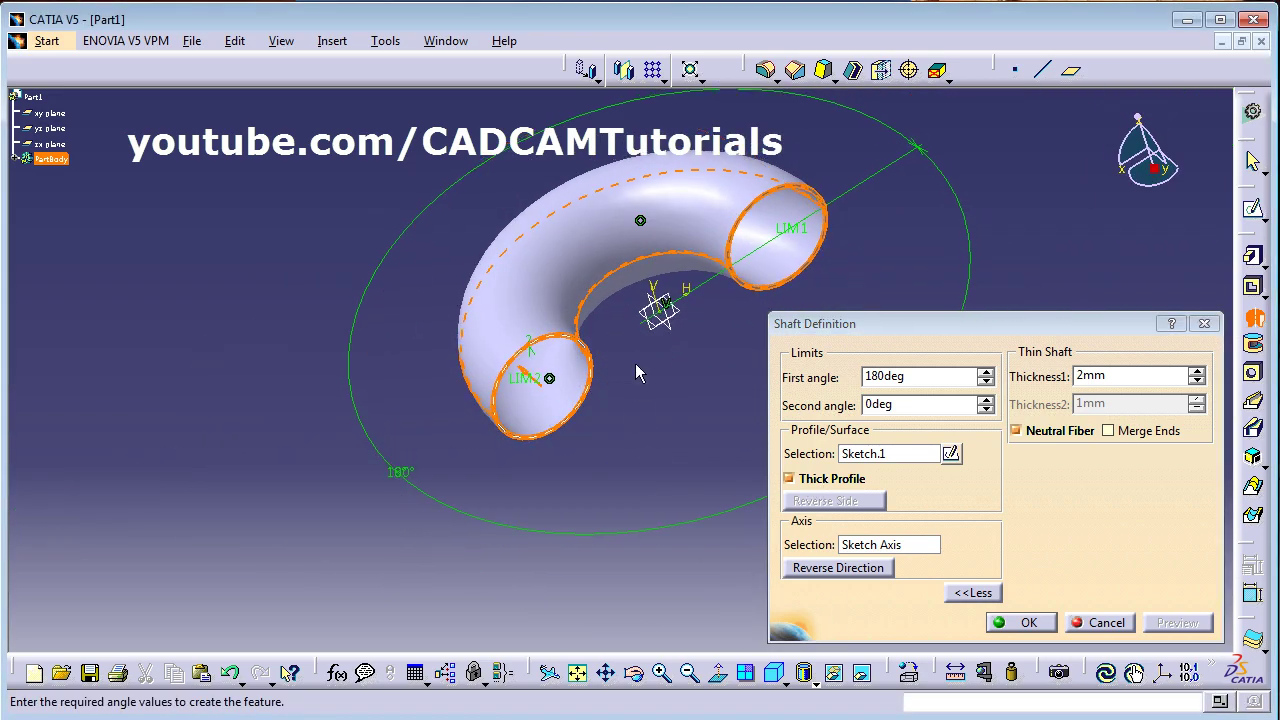
# Flip the shaft's revolution direction and back, previewing both sides.
pyautogui.click(820, 568)
pyautogui.click(1178, 622)
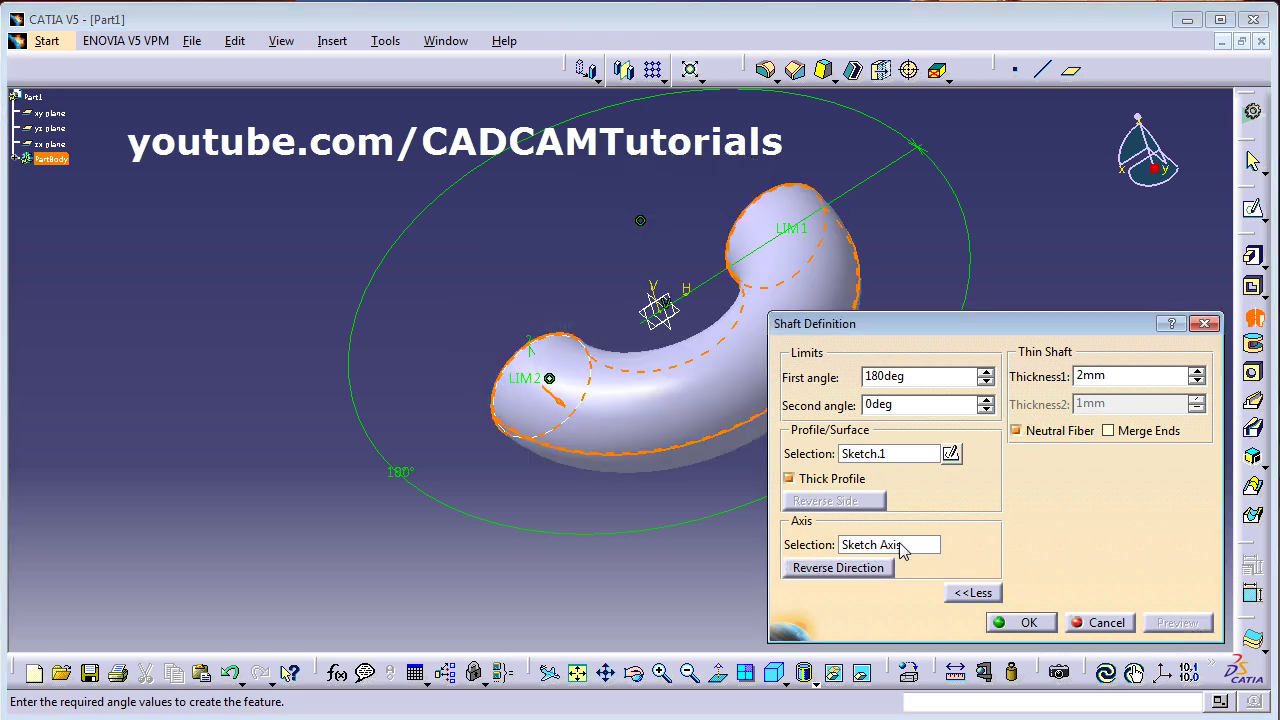
pyautogui.click(848, 568)
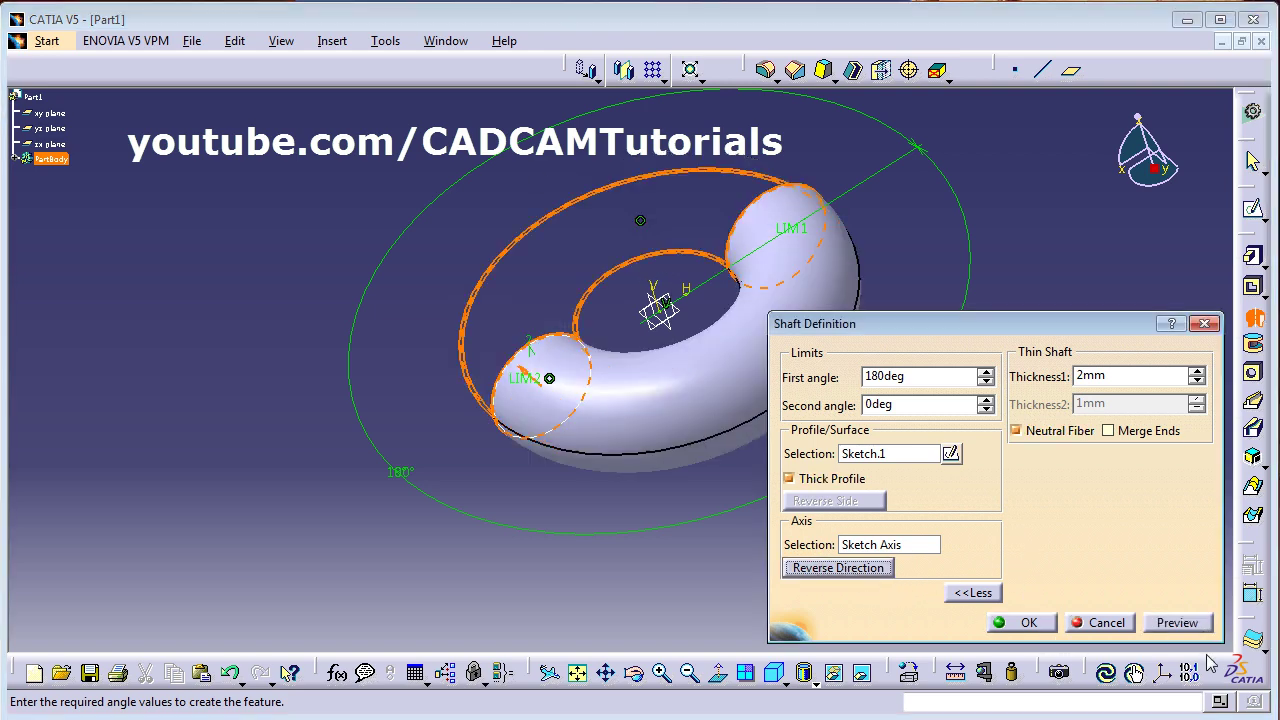
pyautogui.click(1178, 623)
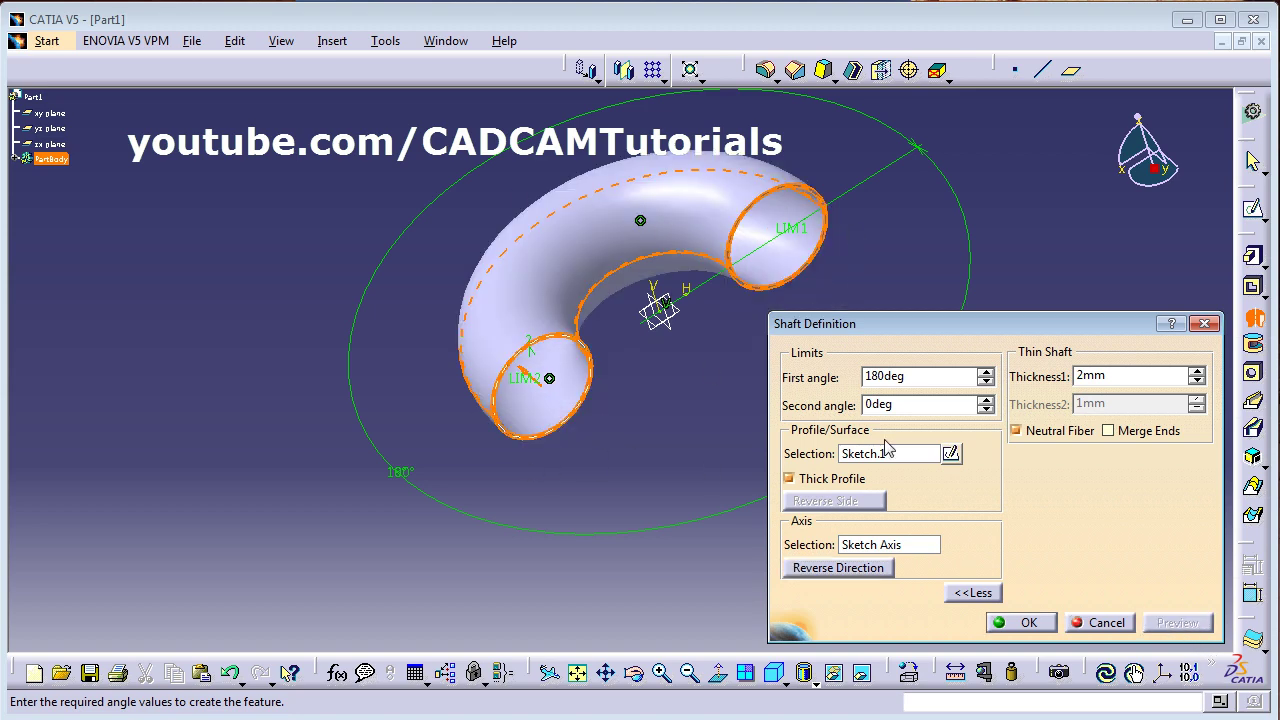
pyautogui.moveTo(659, 343); pyautogui.dragTo(662, 265, button='middle')
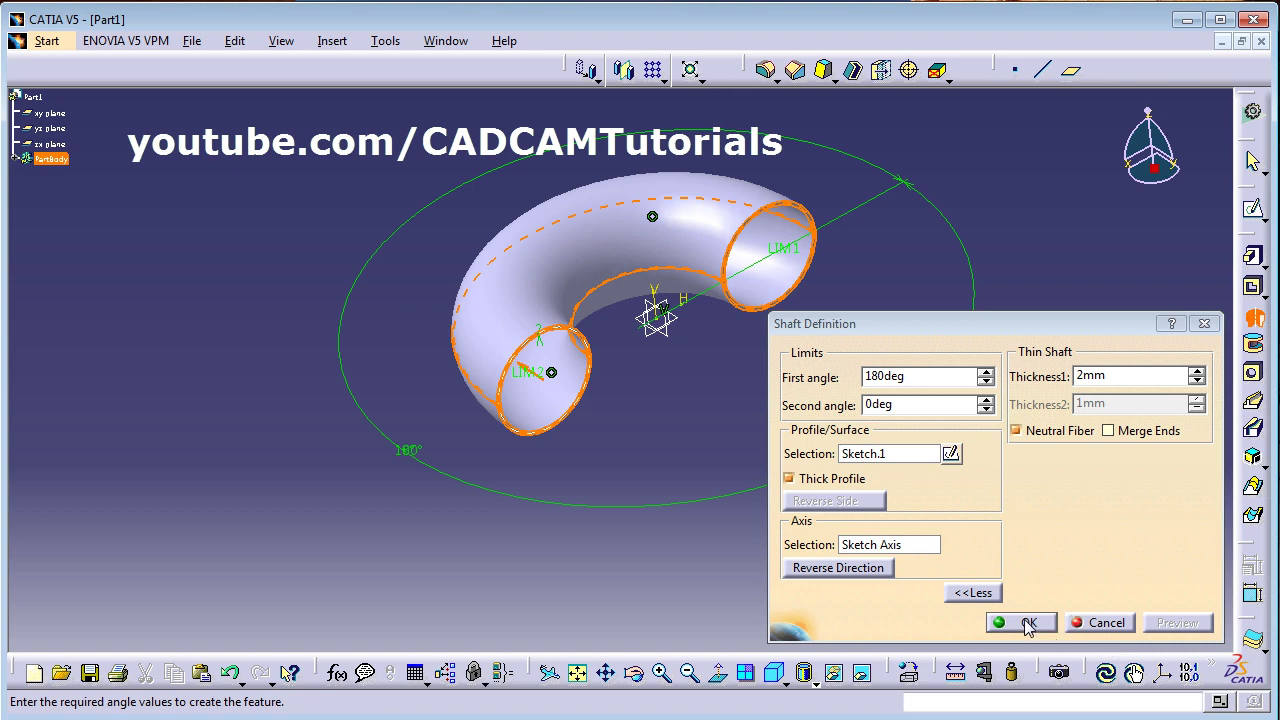
# Turn off Thick Profile and confirm Shaft.1 as a solid half-torus.
pyautogui.click(788, 480)
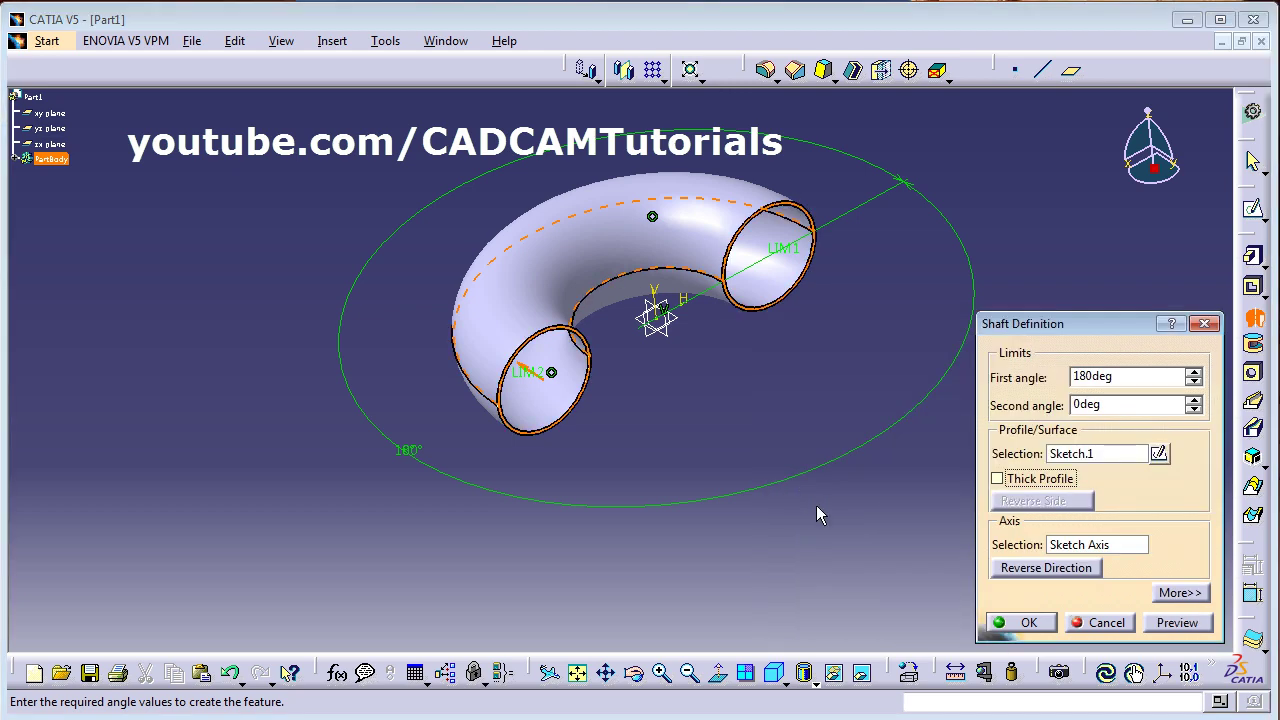
pyautogui.click(1031, 624)
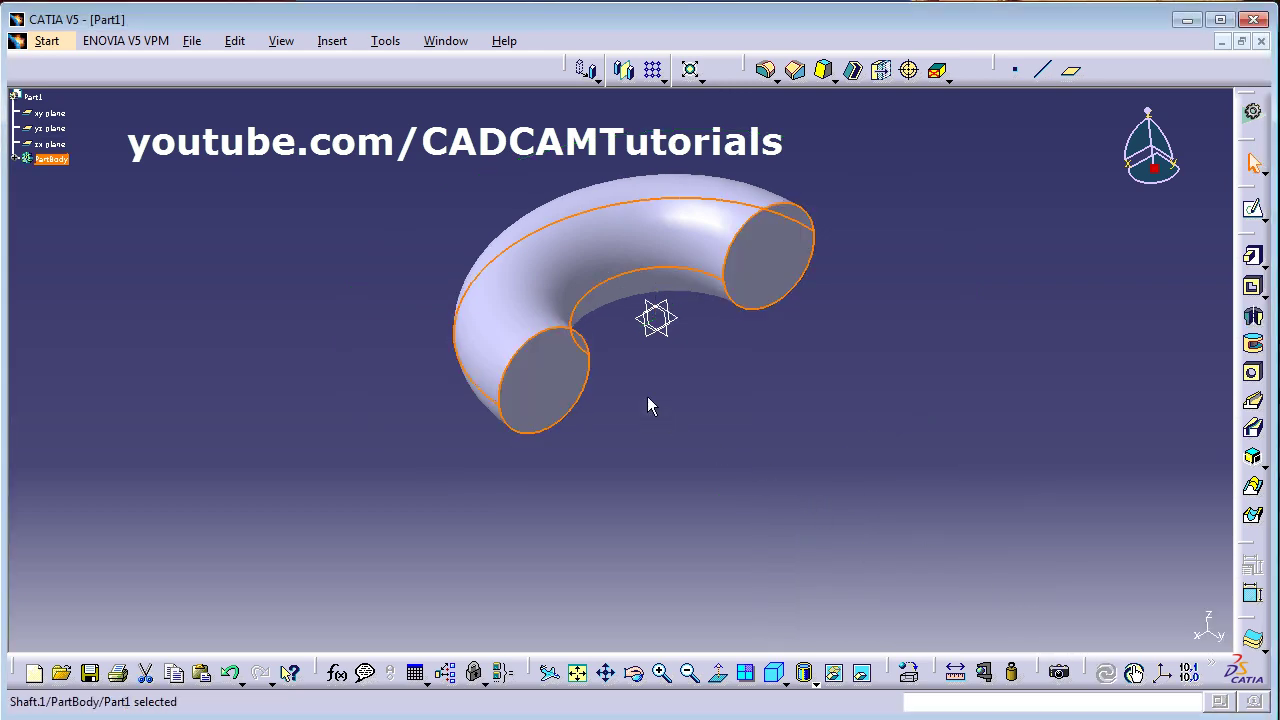
pyautogui.keyDown('ctrl'); pyautogui.moveTo(650, 330); pyautogui.dragTo(360, 461, button='middle'); pyautogui.keyUp('ctrl')
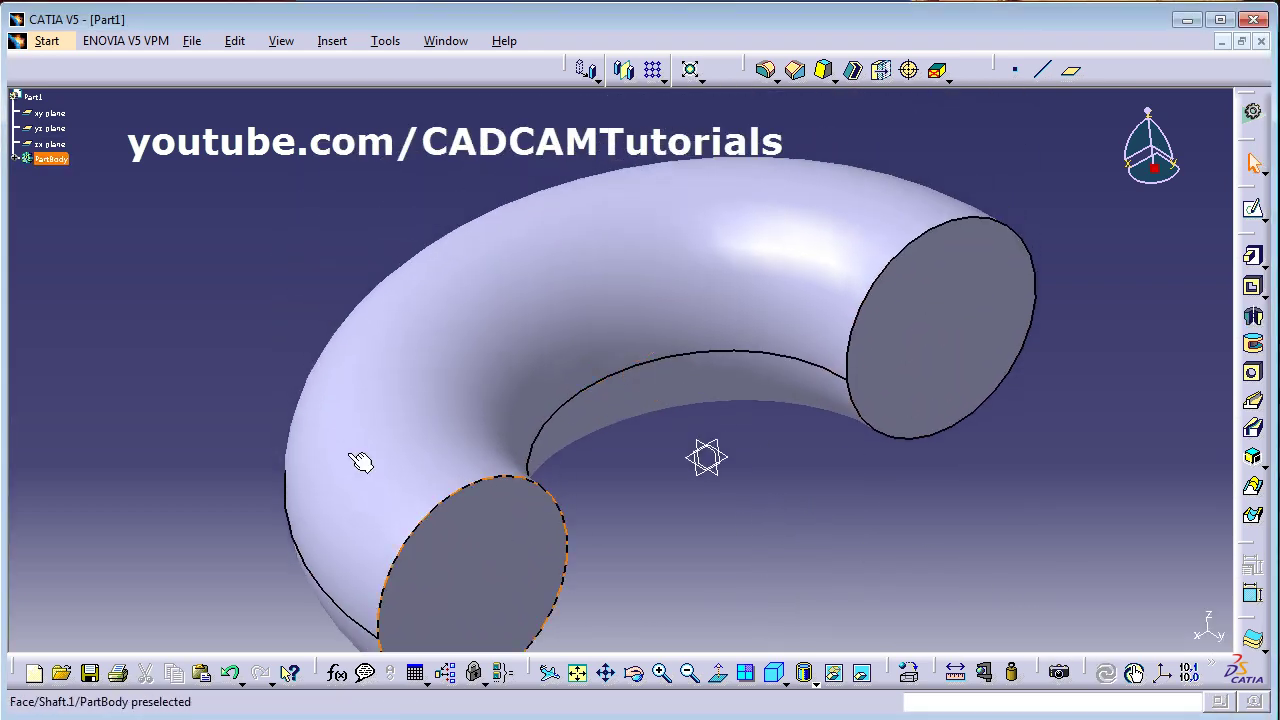
# Delete Shaft.1 and its sketch, leaving PartBody empty.
pyautogui.moveTo(659, 425)
pyautogui.keyDown('ctrl'); pyautogui.mouseDown(button='middle')
pyautogui.moveTo(652, 390)
pyautogui.moveTo(659, 440)
pyautogui.mouseUp(button='middle'); pyautogui.keyUp('ctrl')
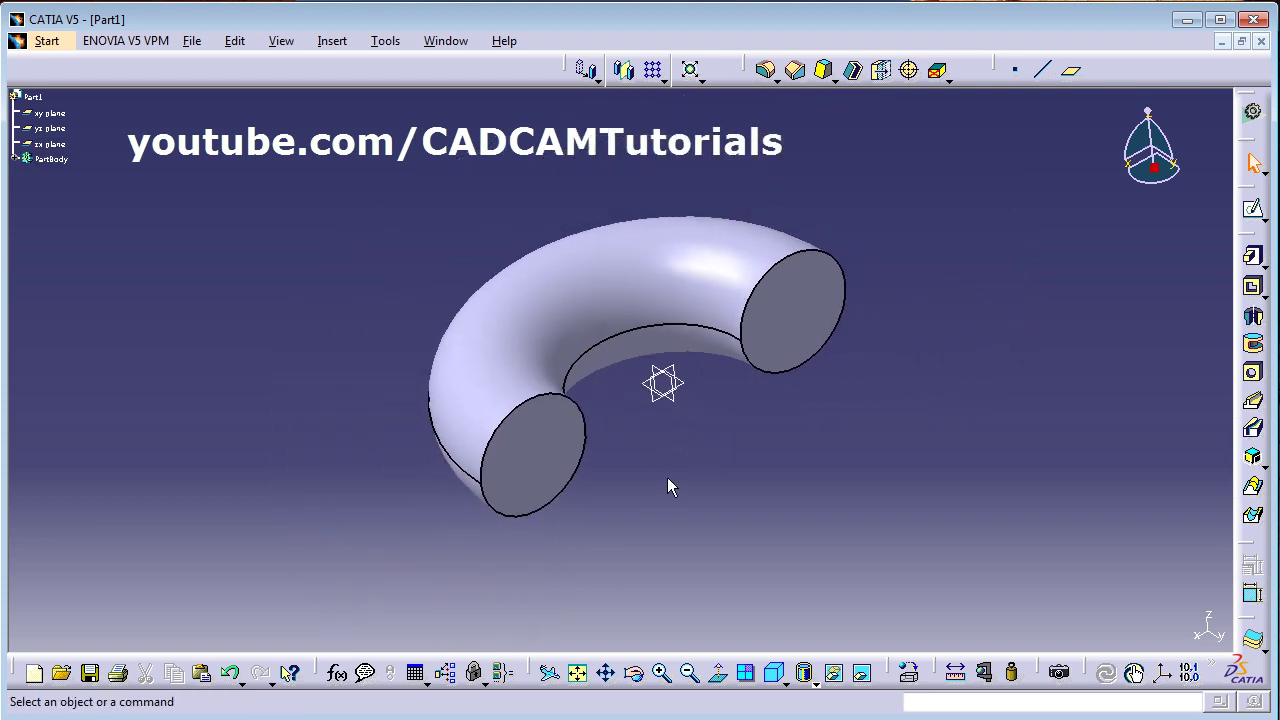
pyautogui.click(628, 332)
pyautogui.press('Delete')
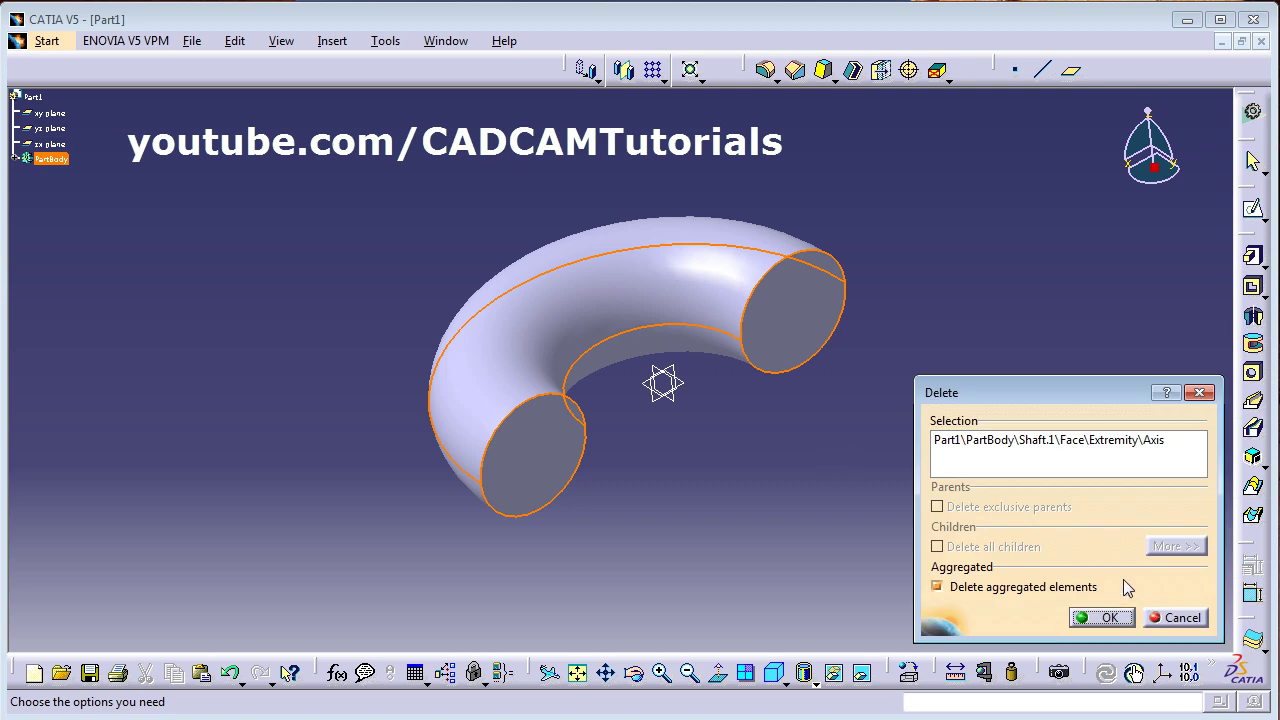
pyautogui.click(1106, 616)
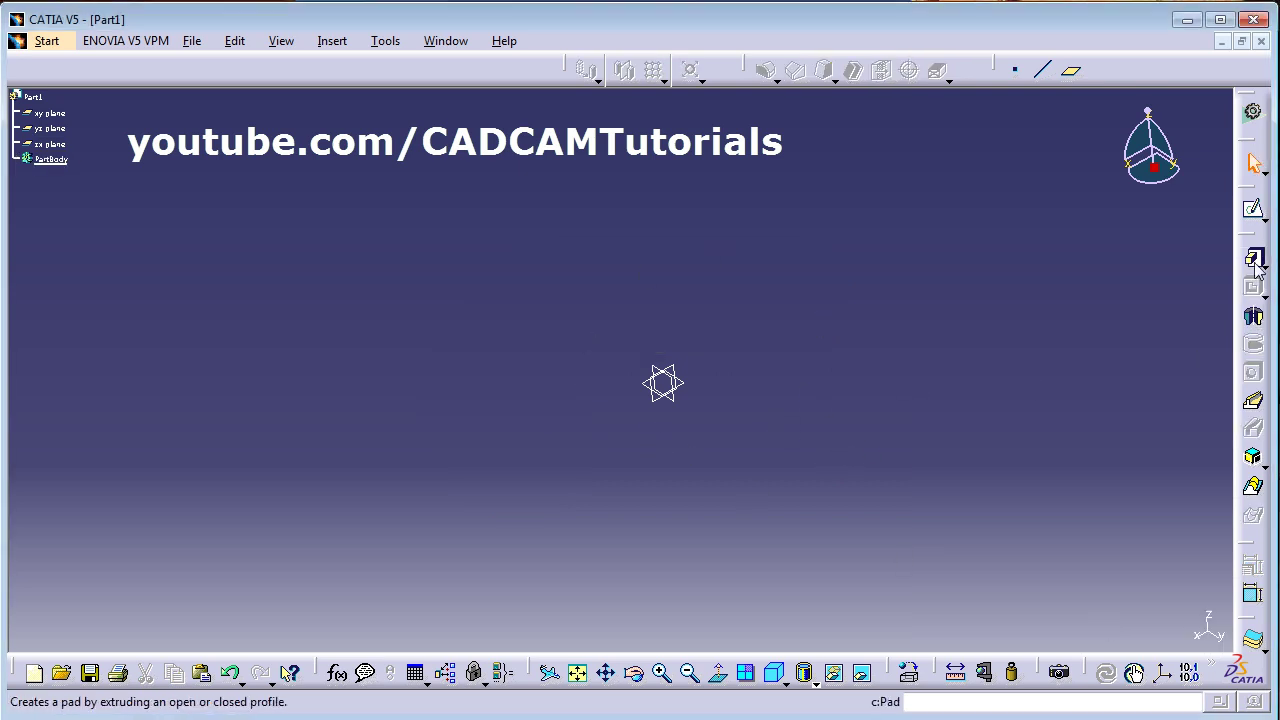
pyautogui.click(1254, 213)
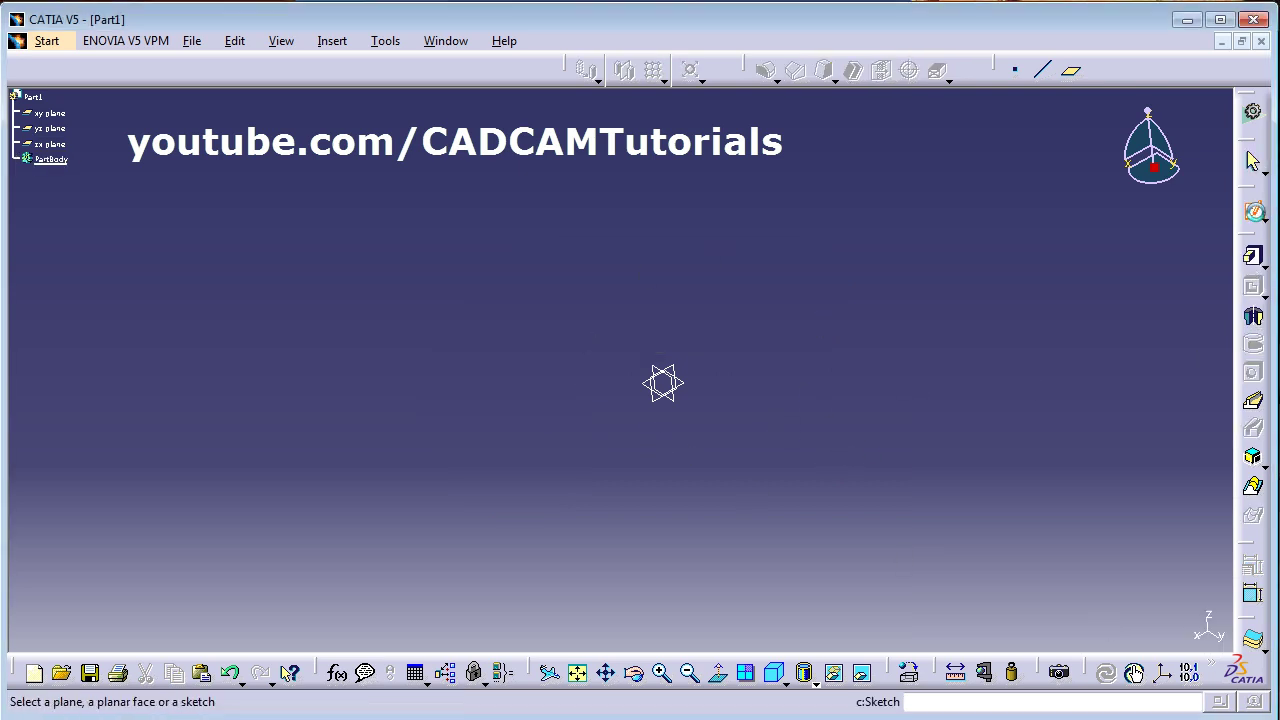
# On the zx plane, draw a closed six-line stepped profile with one slanted edge.
pyautogui.click(684, 376)
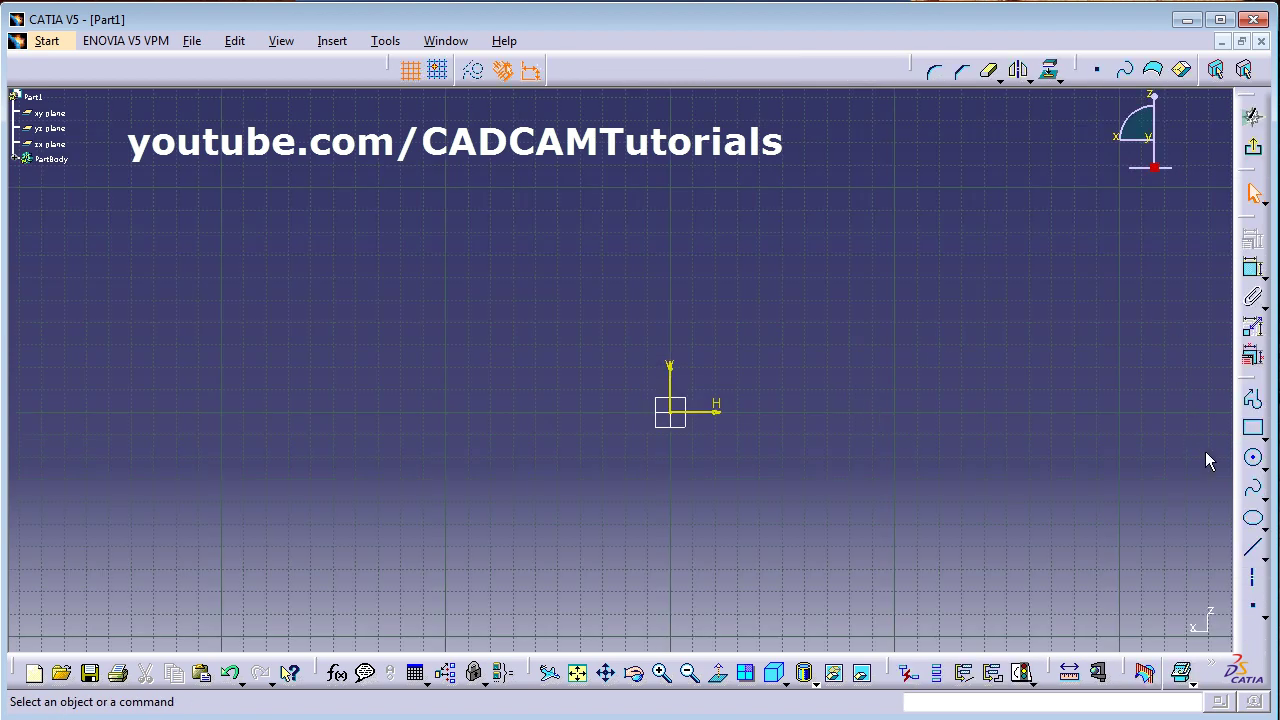
pyautogui.click(1253, 399)
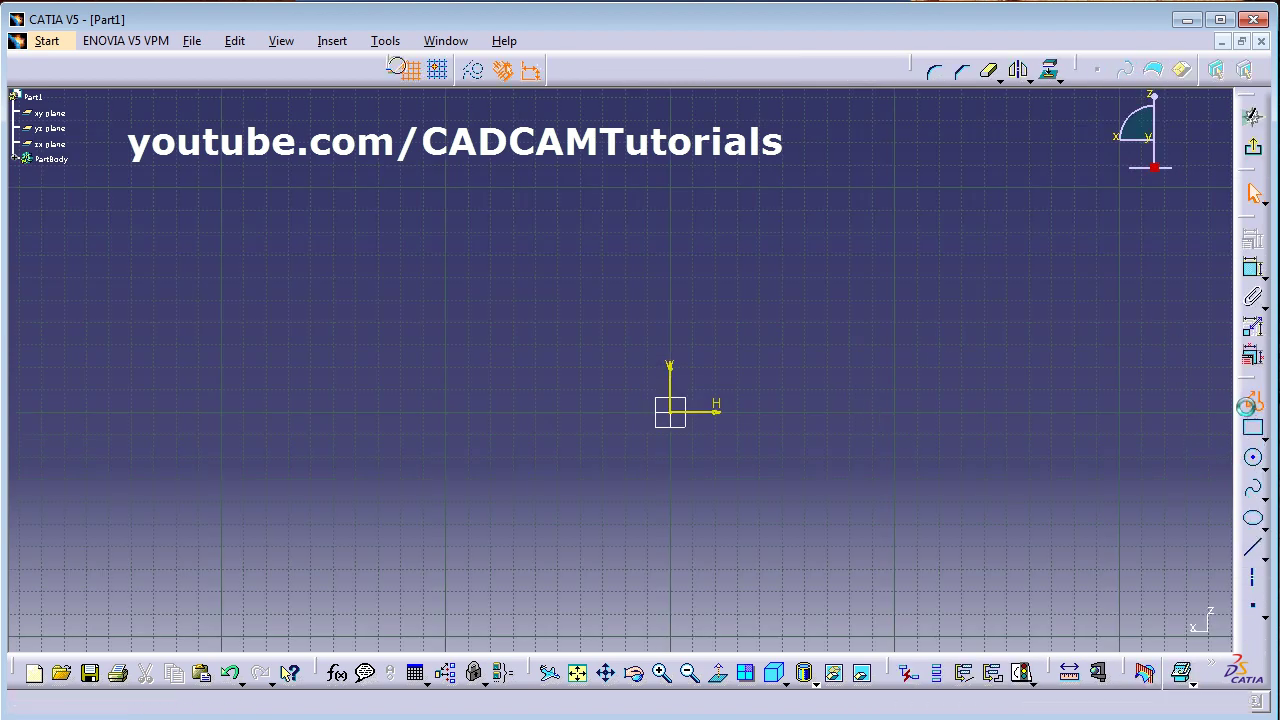
pyautogui.click(386, 411)
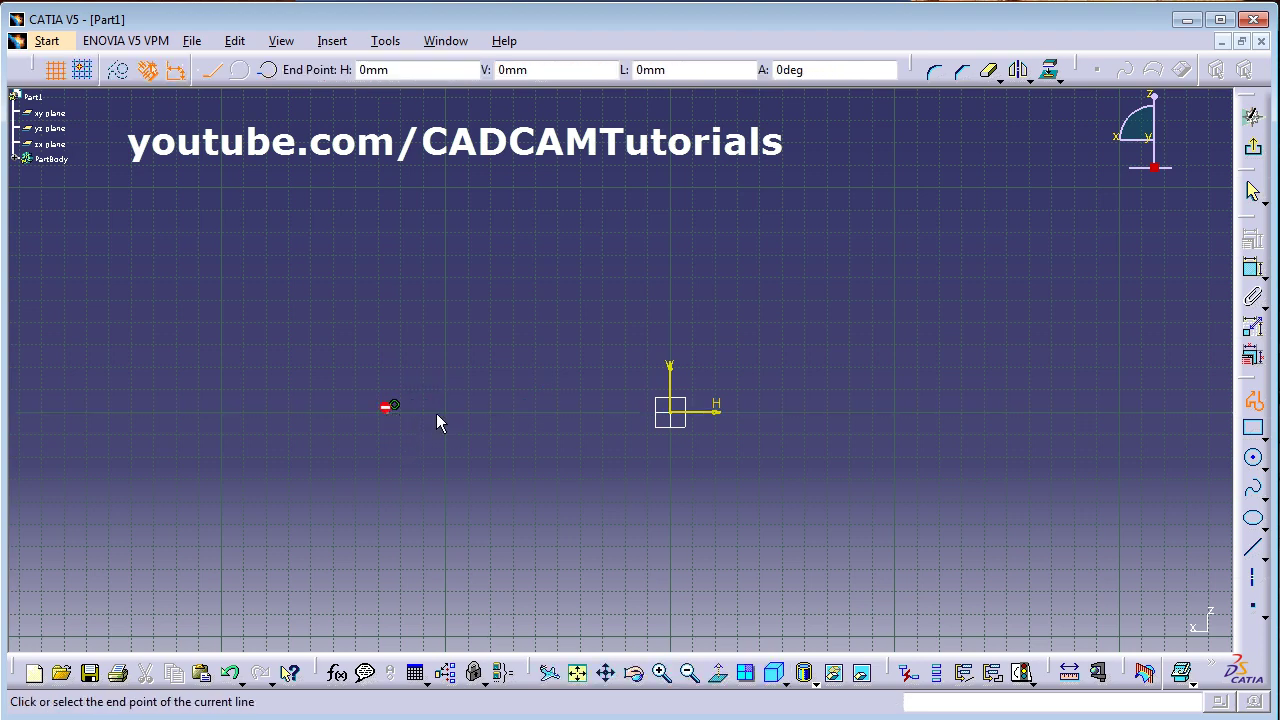
pyautogui.click(609, 413)
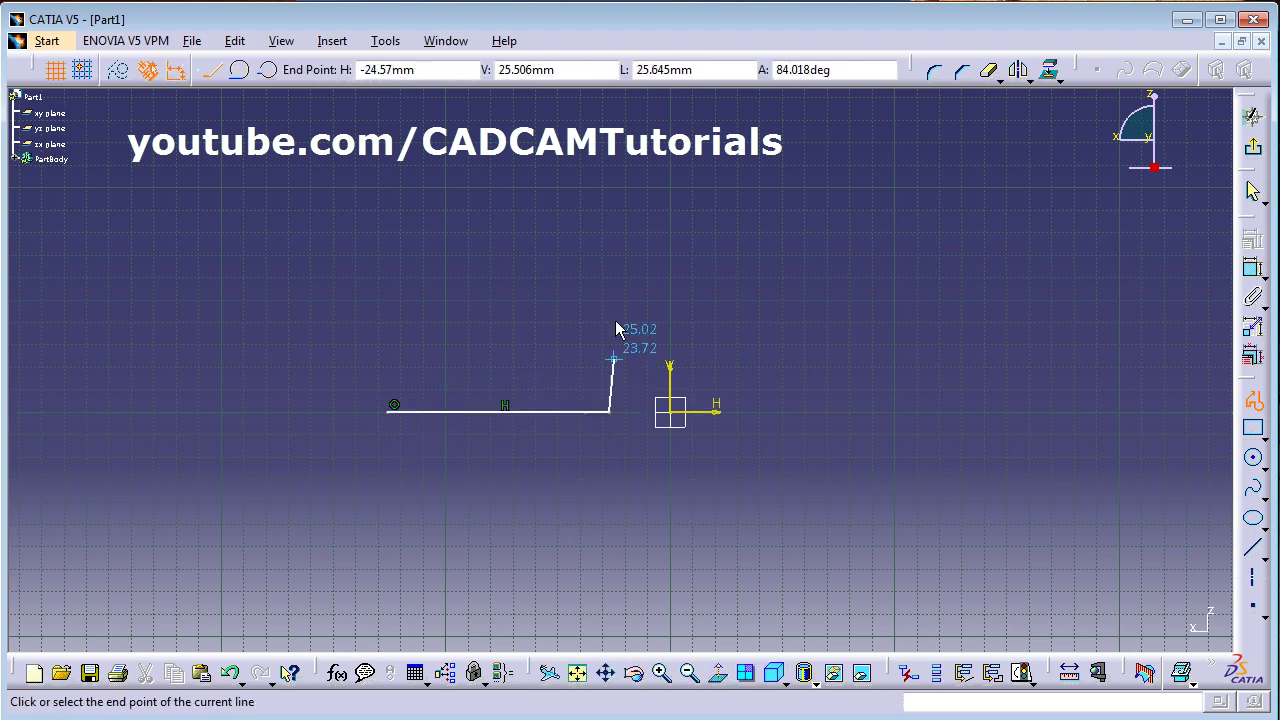
pyautogui.click(609, 237)
pyautogui.click(555, 237)
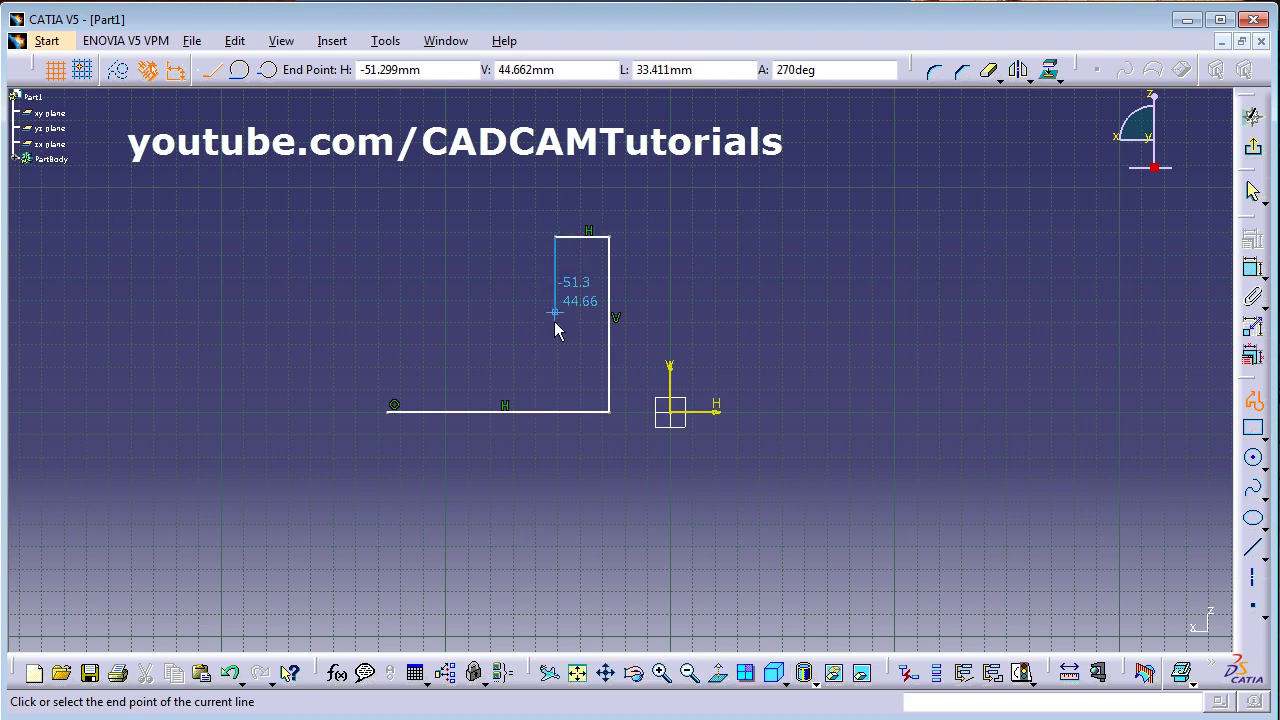
pyautogui.click(556, 342)
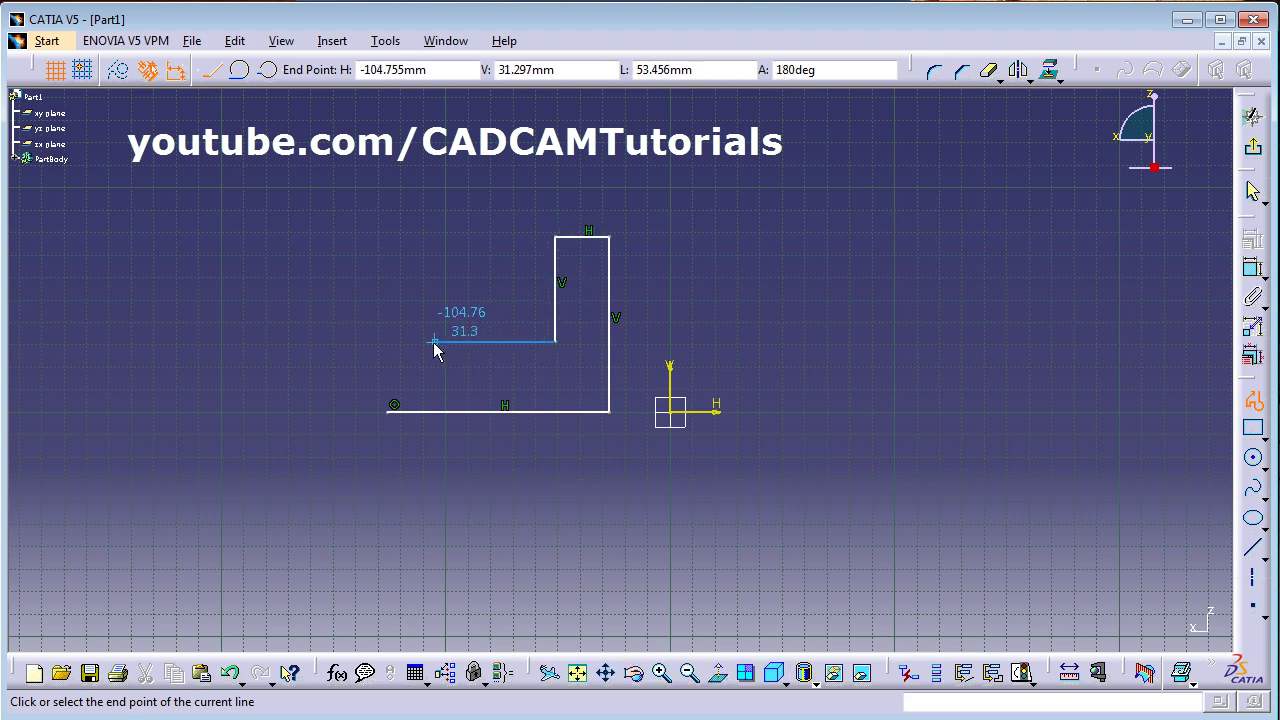
pyautogui.click(433, 342)
pyautogui.click(394, 406)
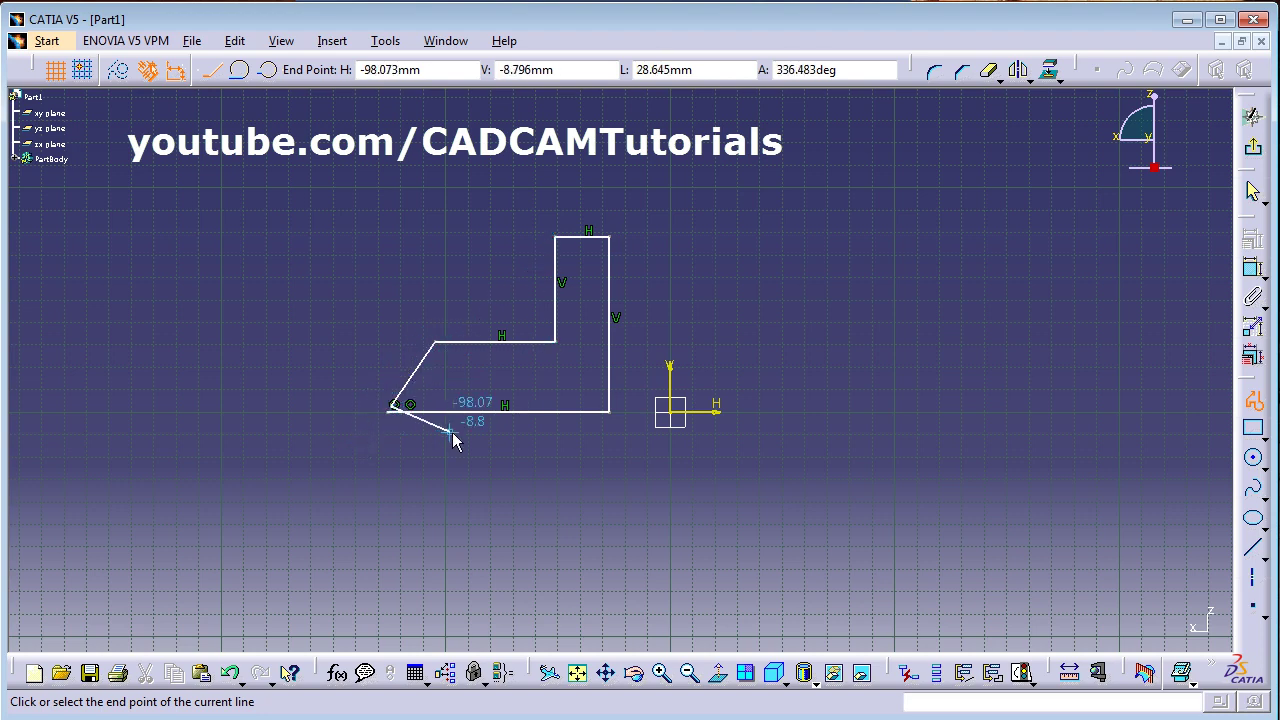
pyautogui.click(230, 672)
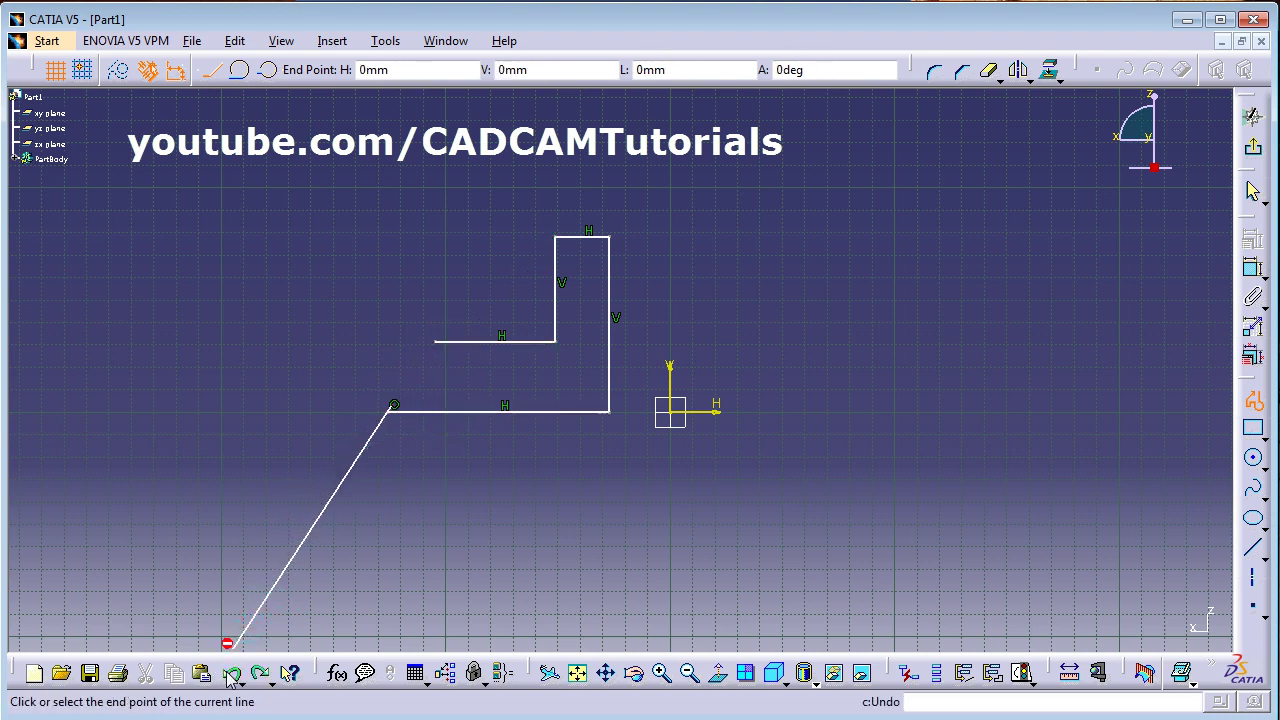
pyautogui.click(390, 411)
# Draw a vertical axis up from the sketch origin.
pyautogui.click(831, 376)
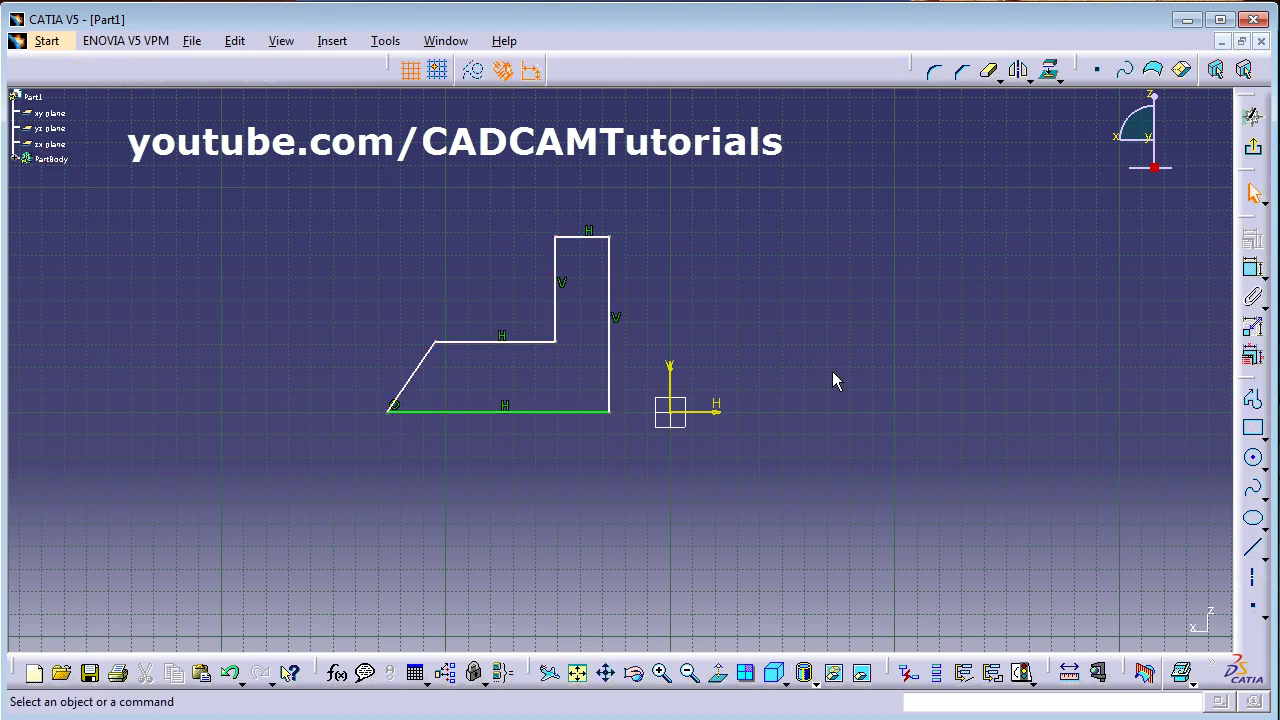
pyautogui.click(1252, 578)
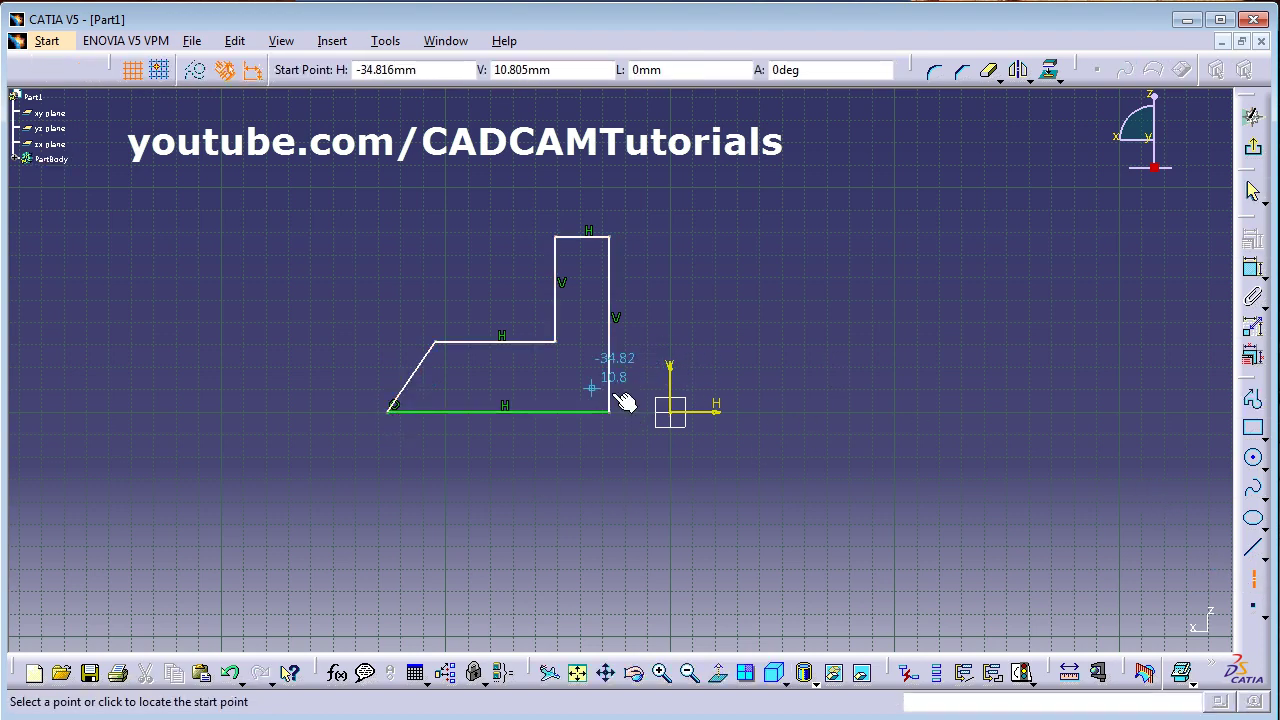
pyautogui.click(672, 411)
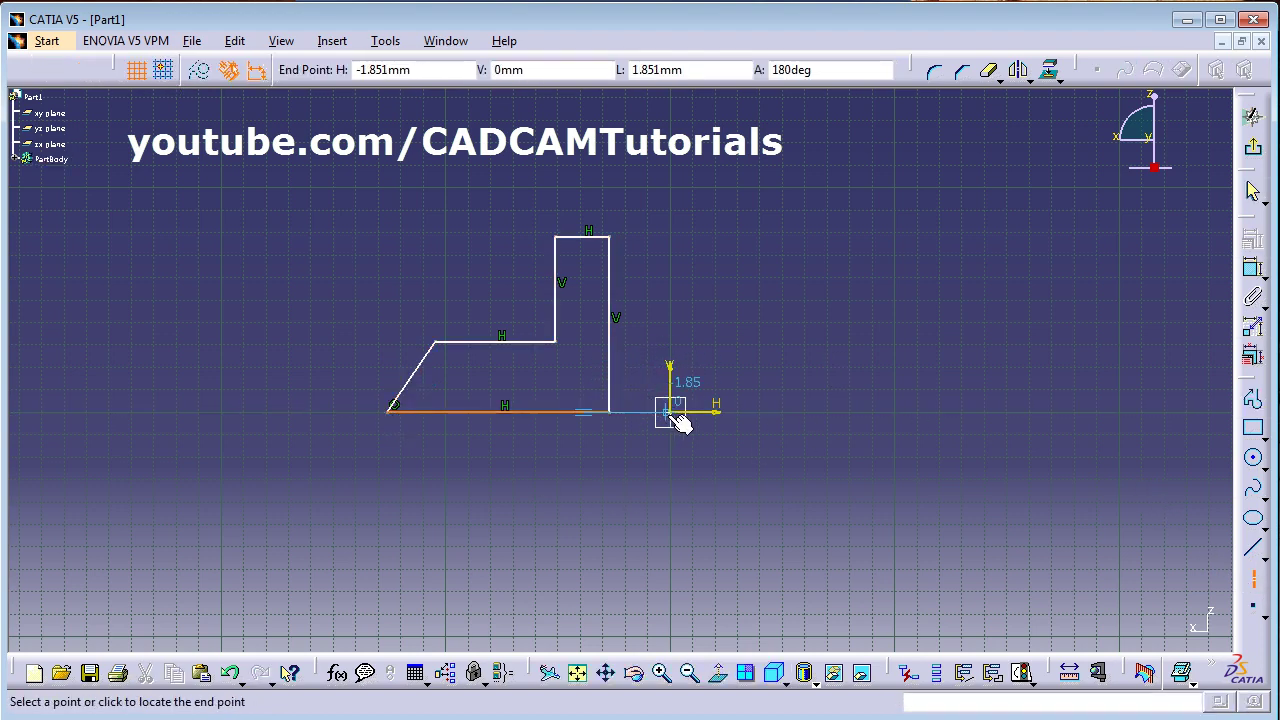
pyautogui.click(668, 208)
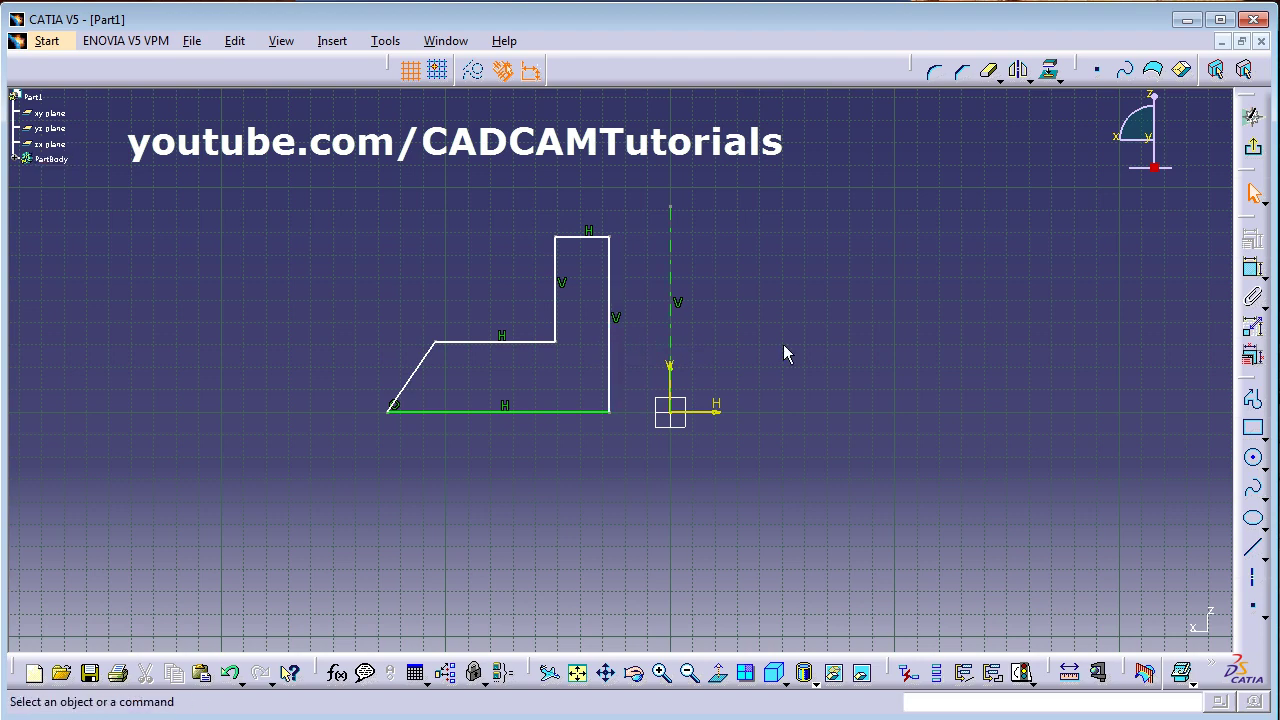
# Dimension the profile's right vertical edge 30 from the axis.
pyautogui.click(1252, 268)
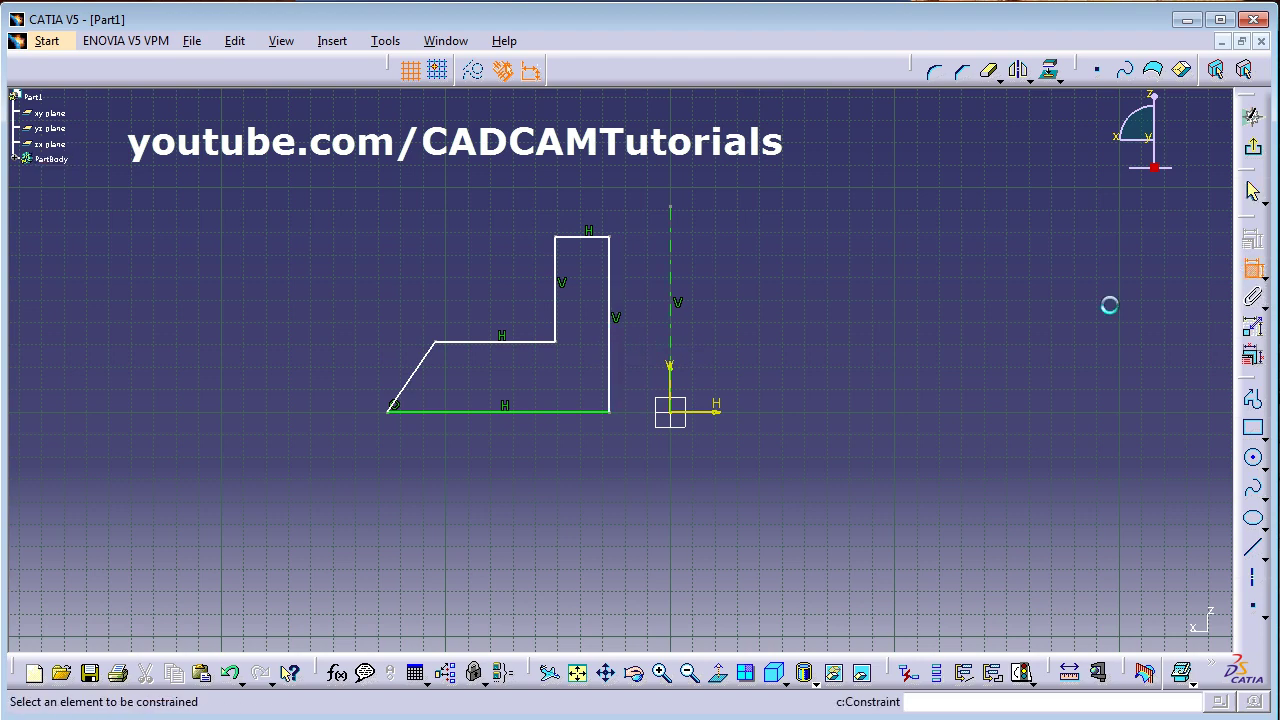
pyautogui.click(612, 384)
pyautogui.click(680, 350)
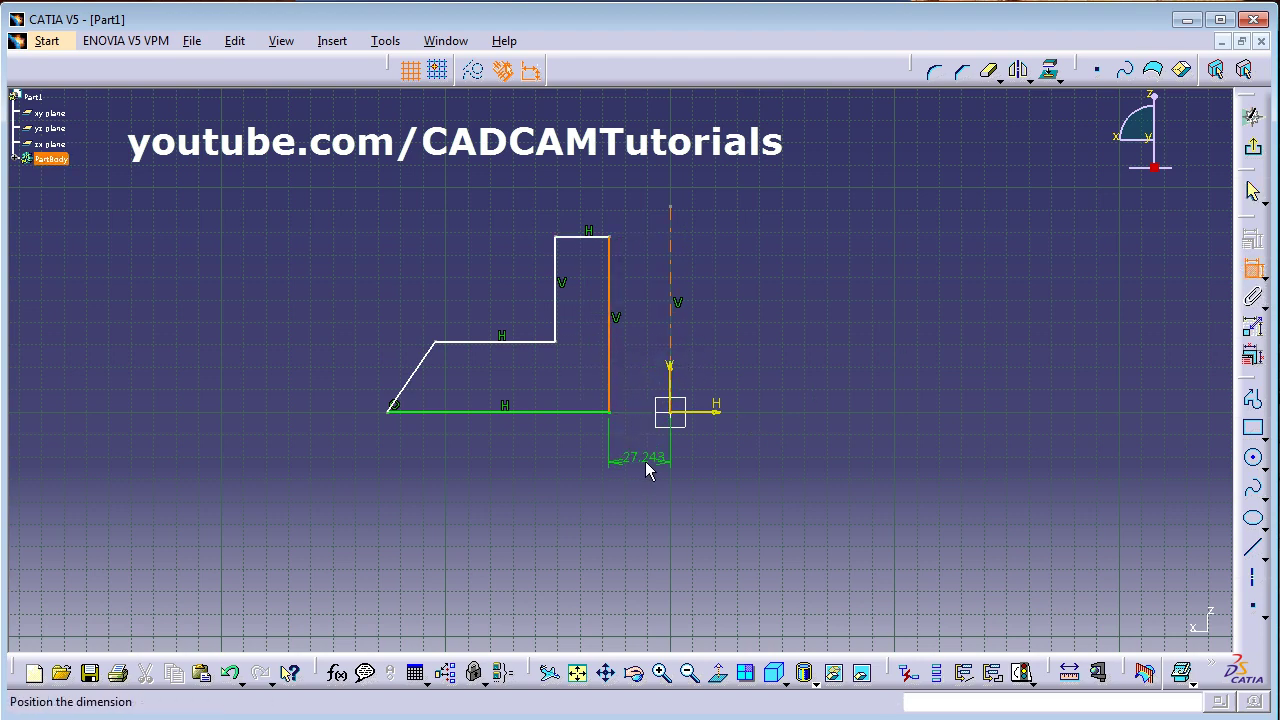
pyautogui.doubleClick(648, 462)
pyautogui.write('30')
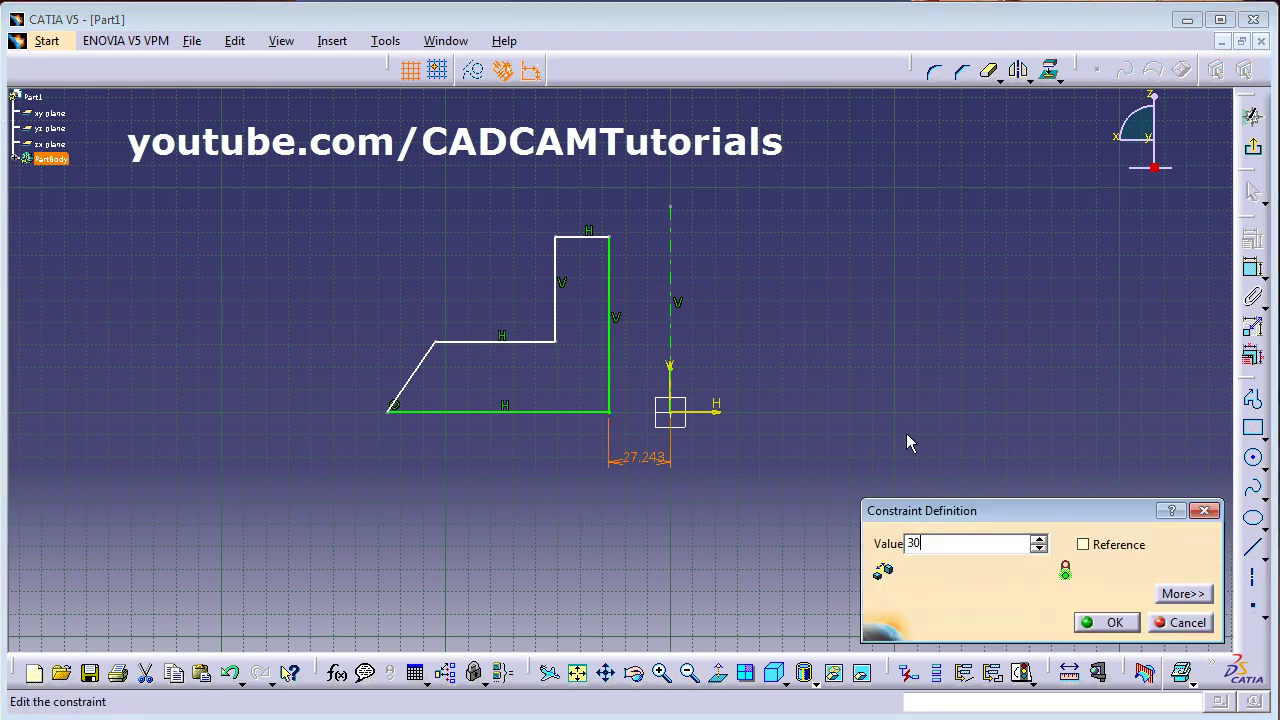
pyautogui.press('Return')
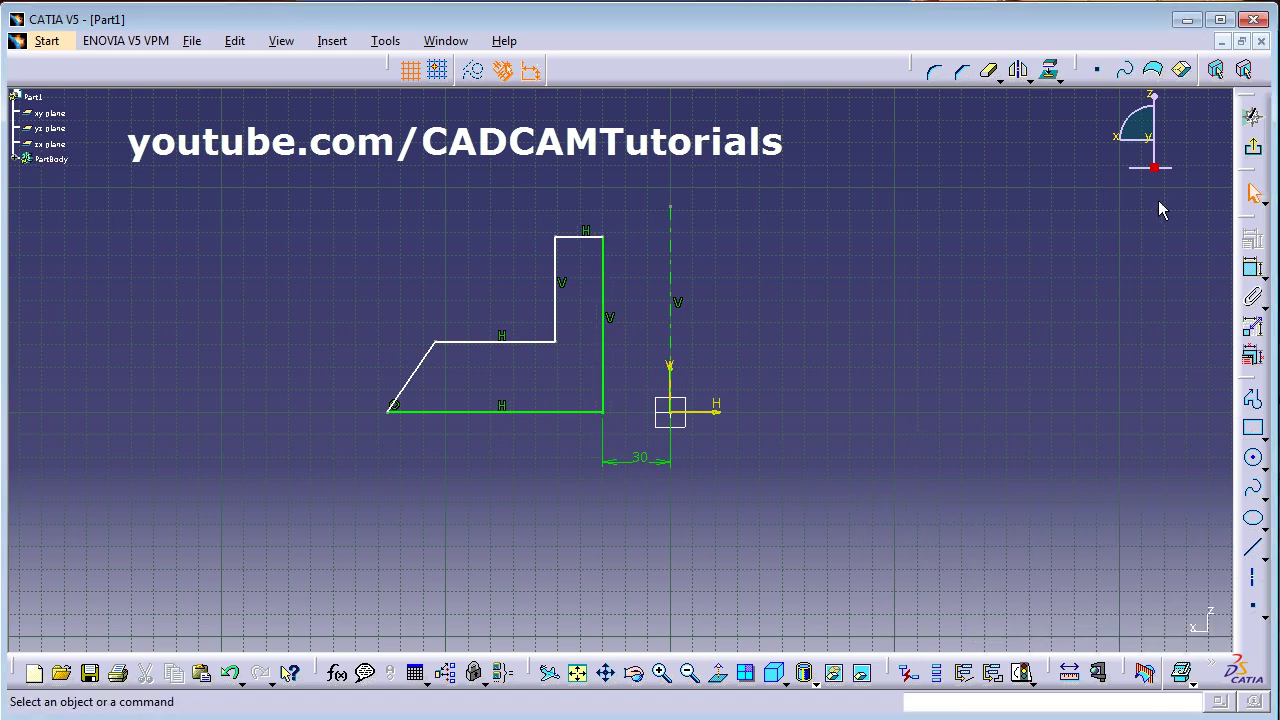
# Revolve the stepped profile a full 360 degrees into a Shaft solid and orbit to inspect it.
pyautogui.click(1256, 151)
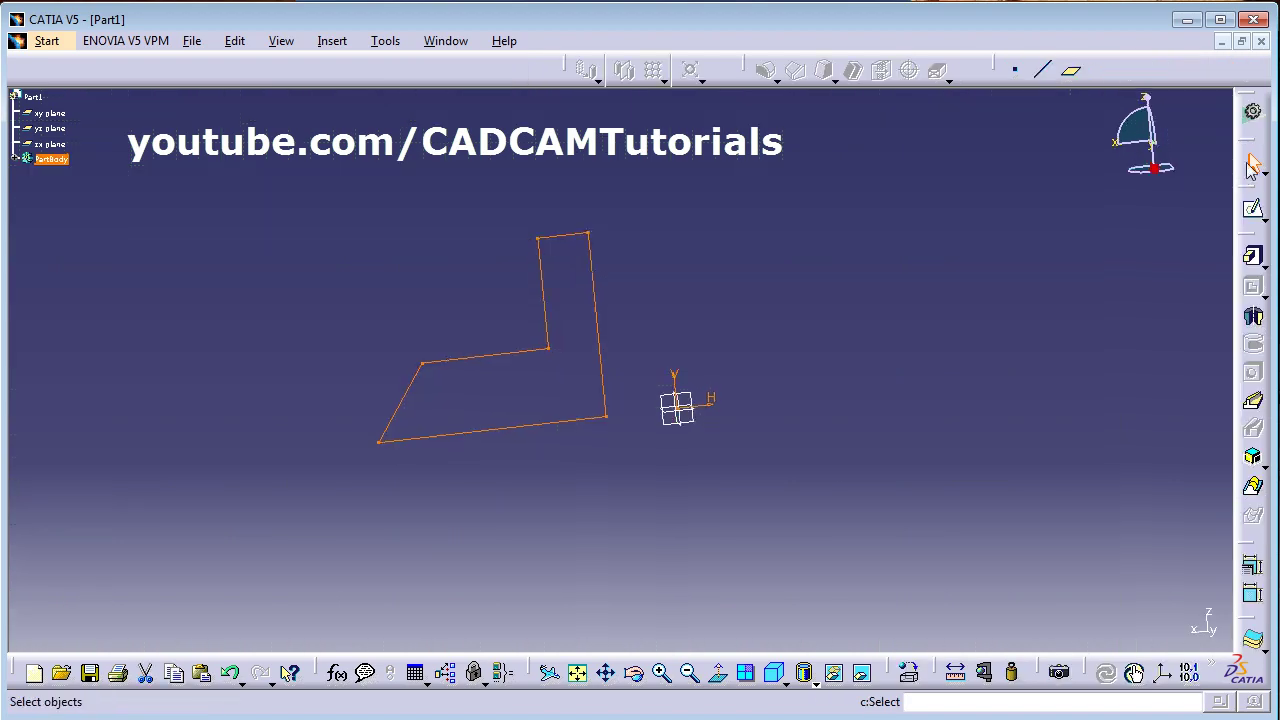
pyautogui.click(1256, 322)
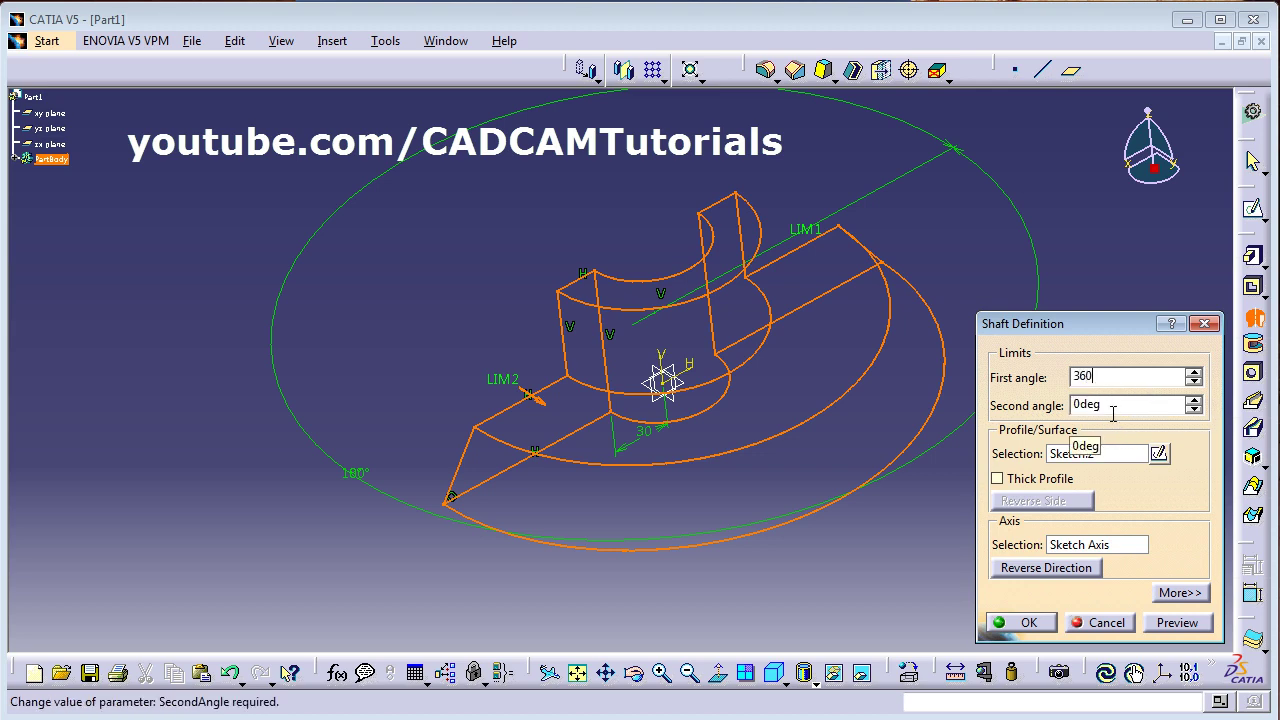
pyautogui.press('Return')
pyautogui.click(1027, 622)
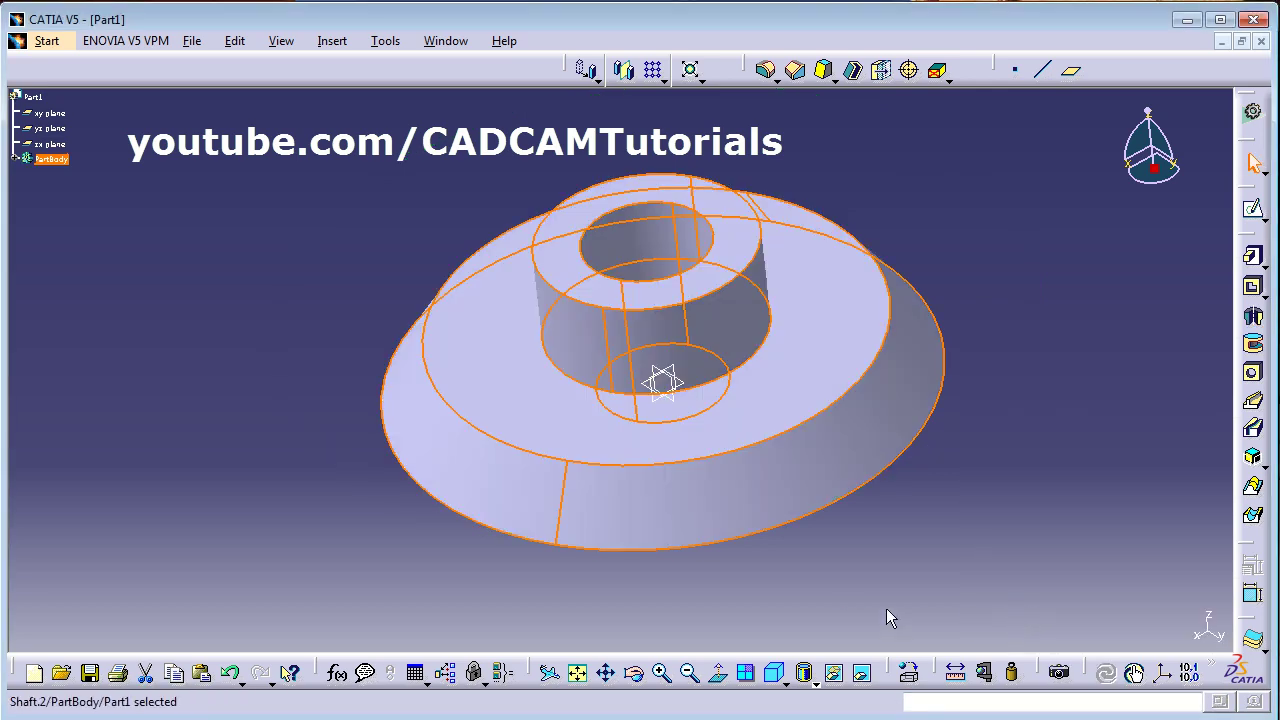
pyautogui.moveTo(750, 557); pyautogui.dragTo(591, 222, button='middle')
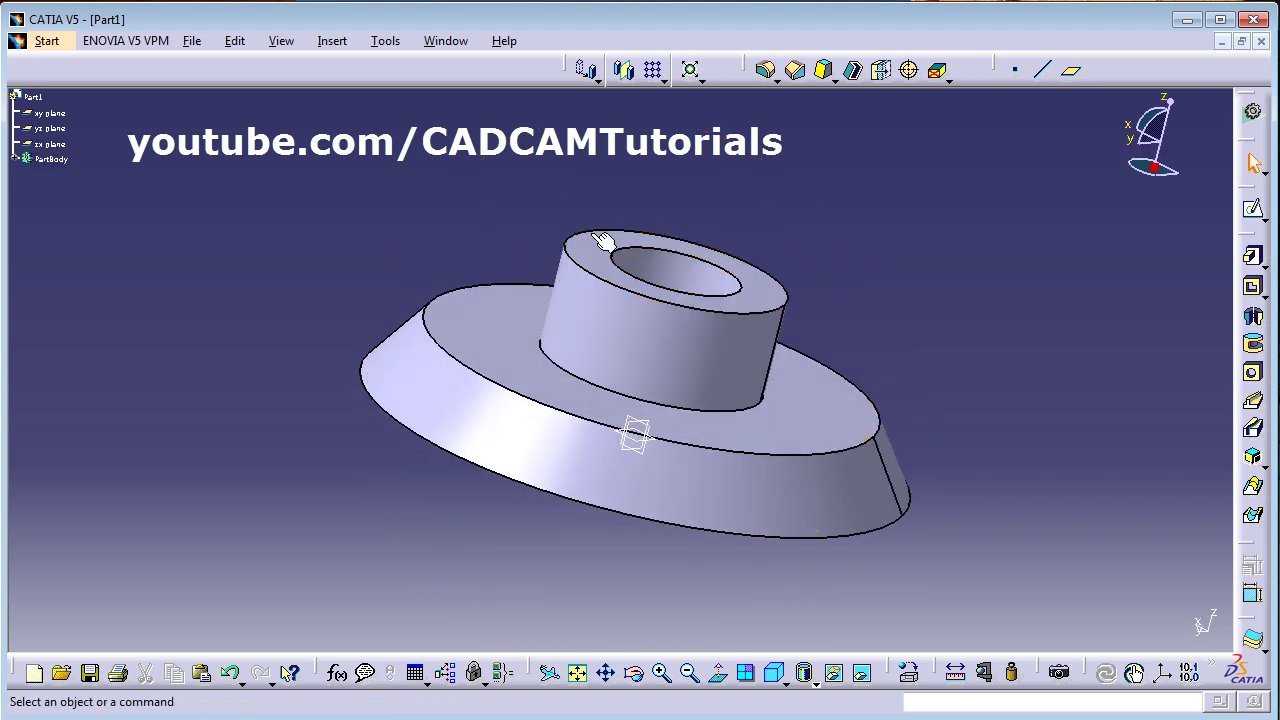
pyautogui.moveTo(540, 420); pyautogui.dragTo(657, 551, button='middle')
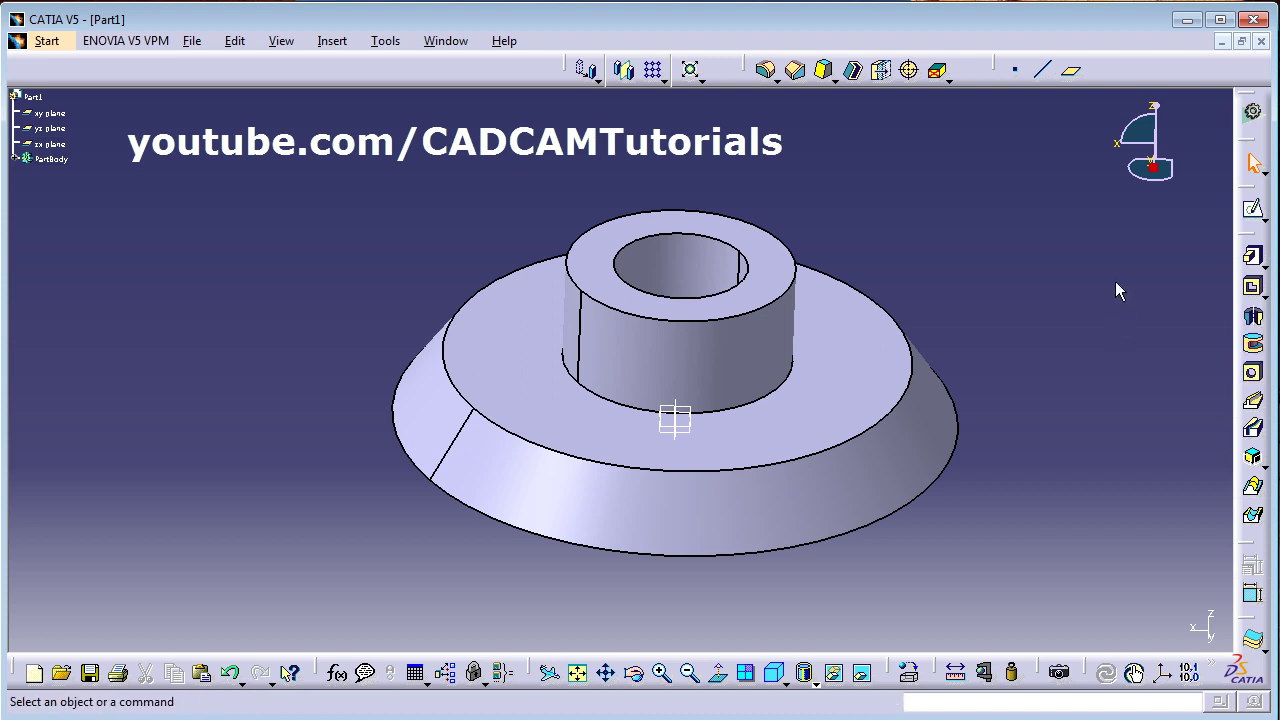
# Start a sketch on the zx plane and draw a circle beside the hub base.
pyautogui.click(1252, 214)
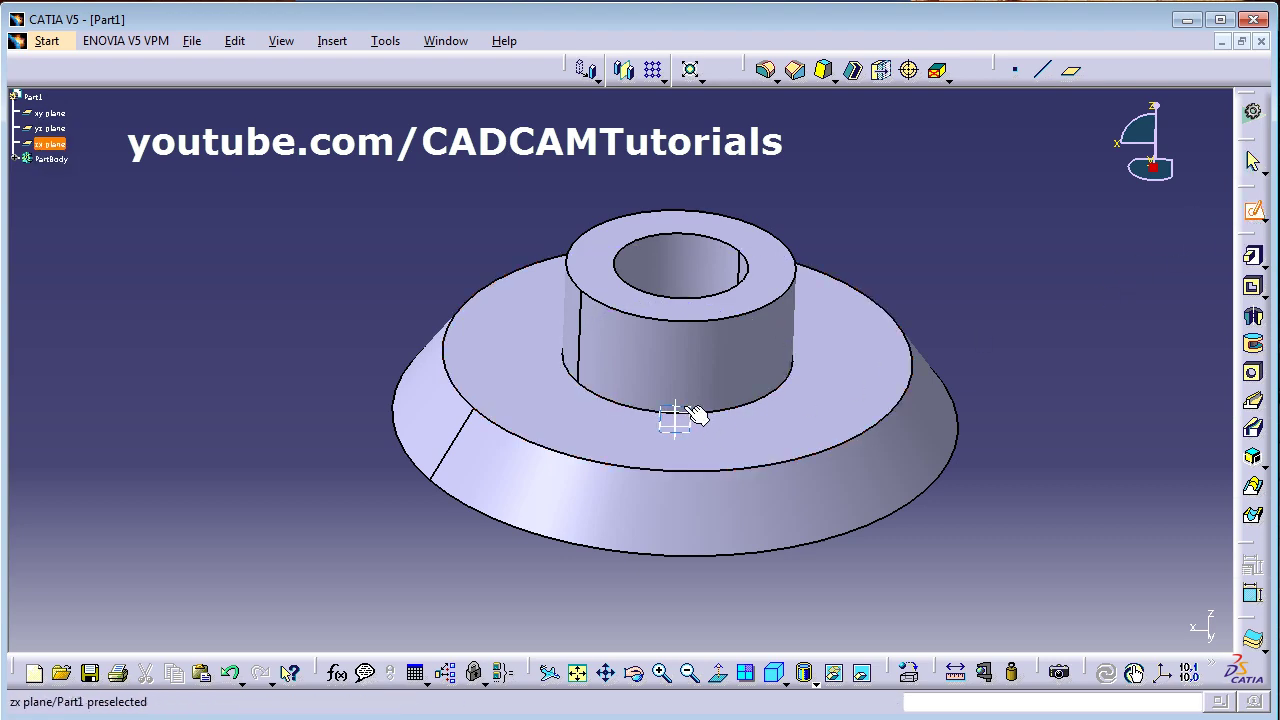
pyautogui.click(692, 412)
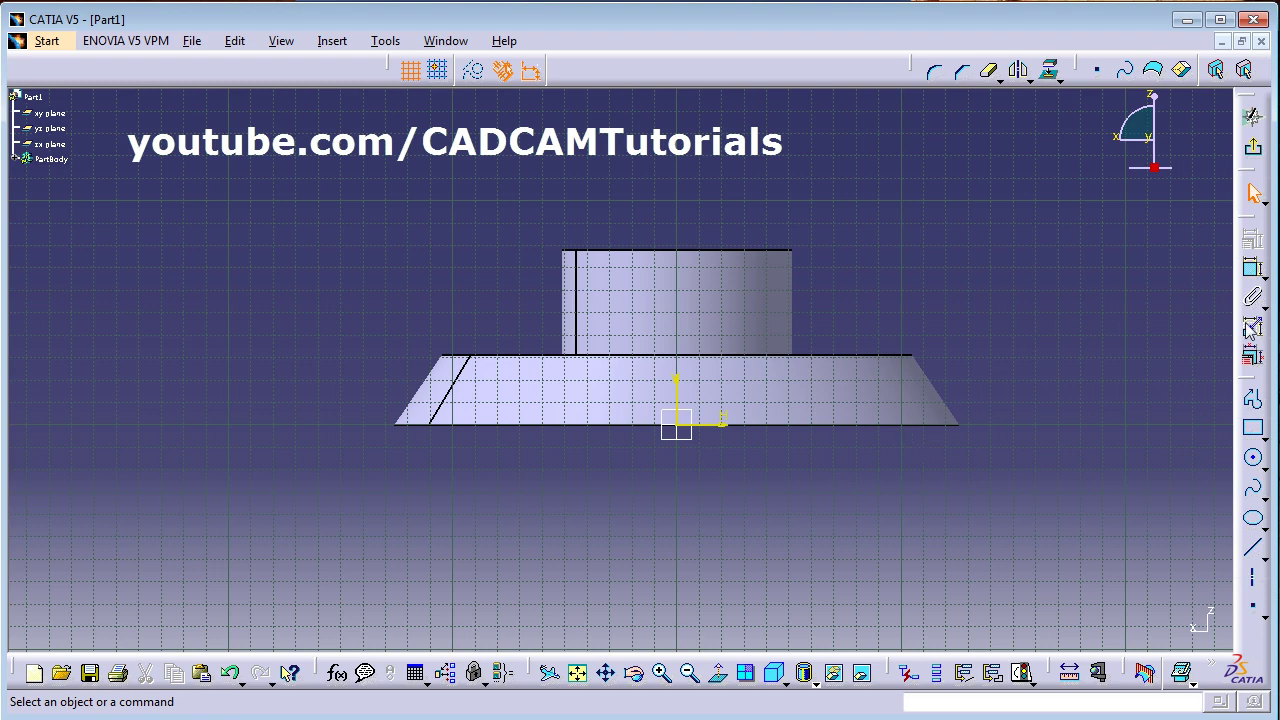
pyautogui.click(1254, 458)
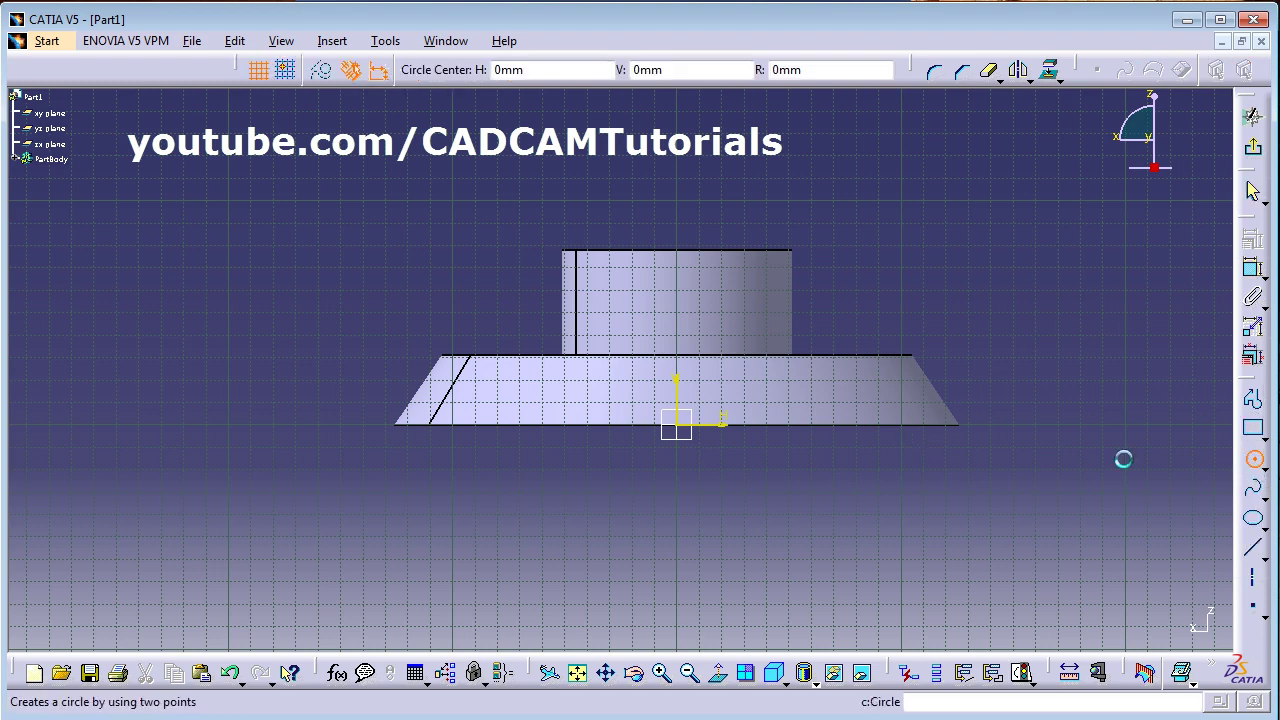
pyautogui.click(537, 336)
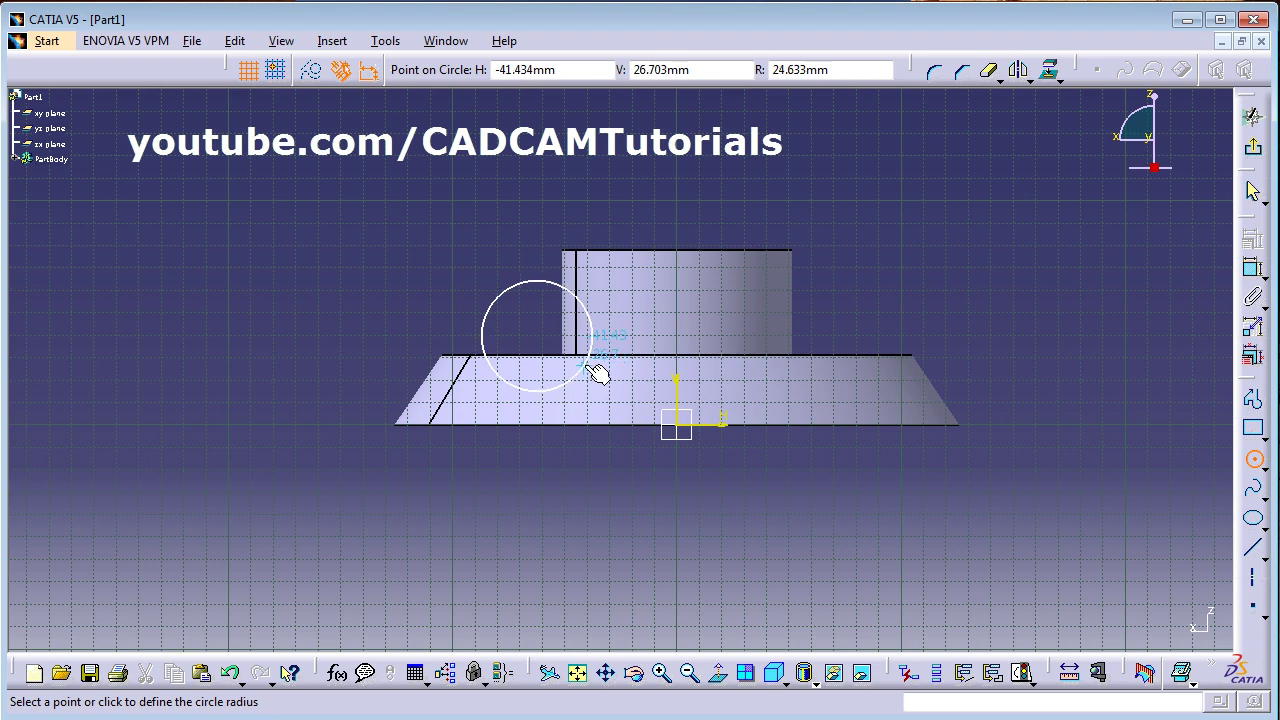
pyautogui.click(600, 377)
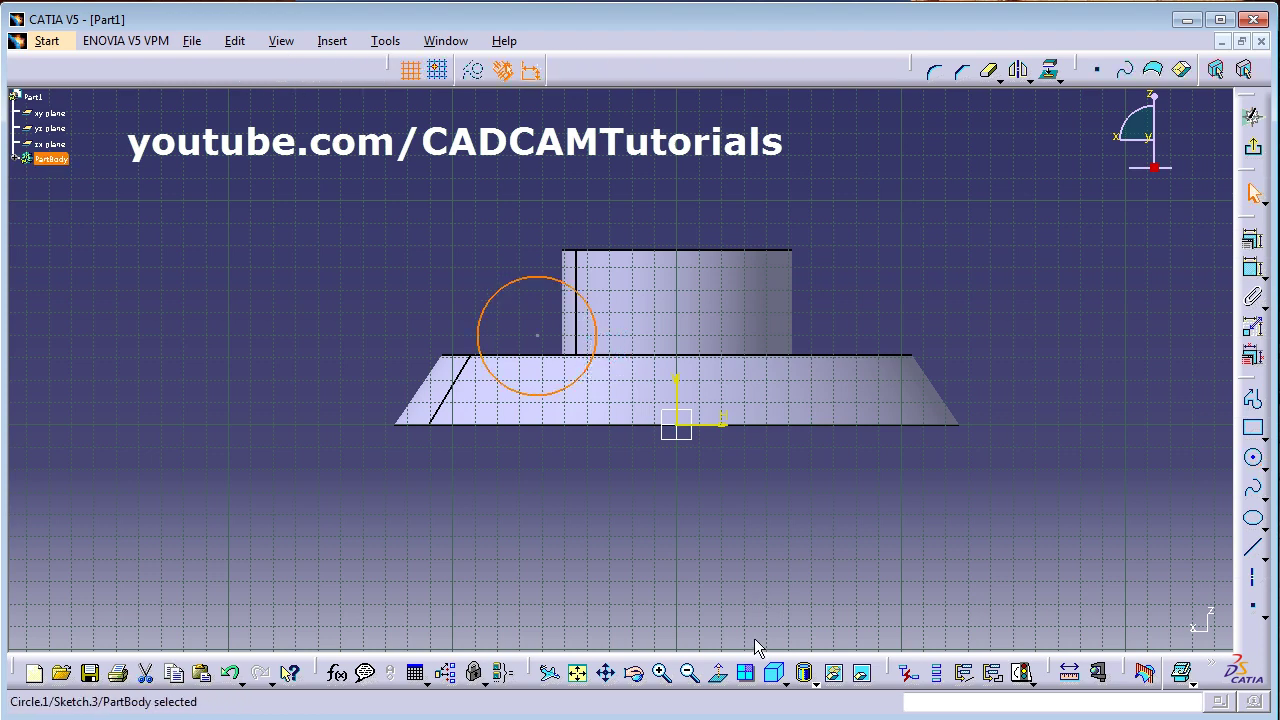
# Switch to wireframe and adjust the circle to straddle the hub-flange corner.
pyautogui.click(612, 512)
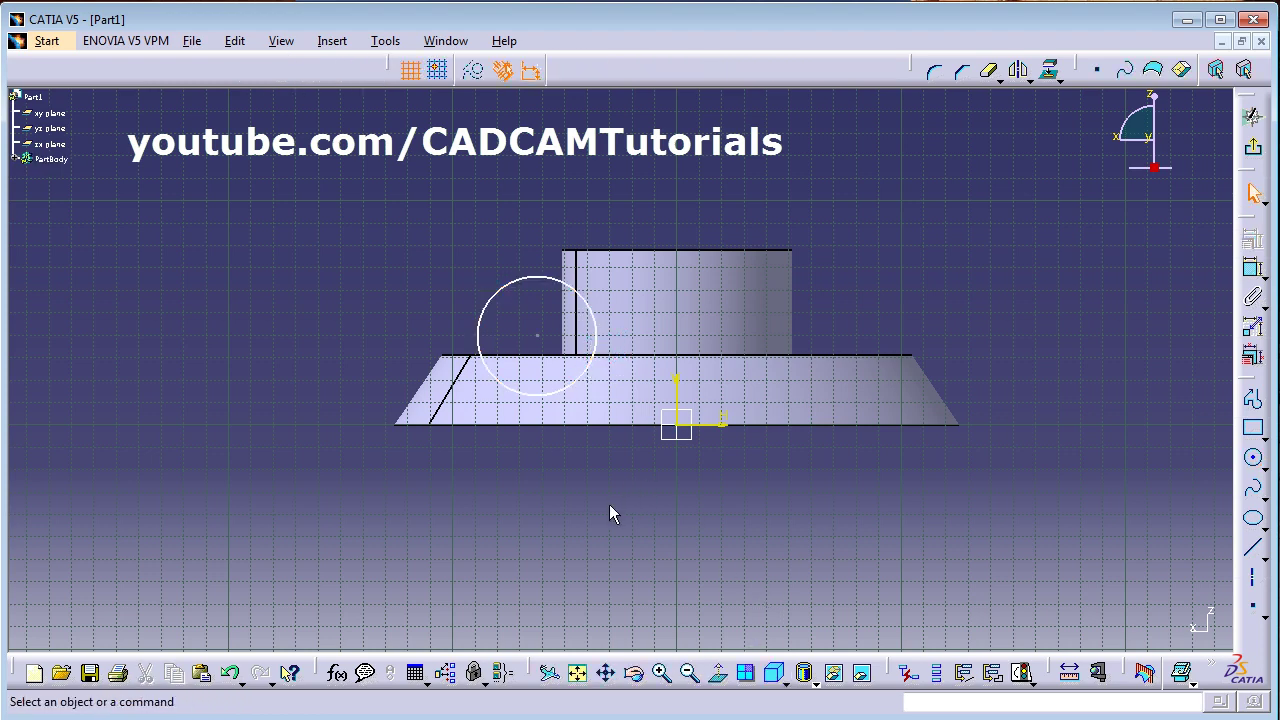
pyautogui.click(815, 684)
pyautogui.click(831, 692)
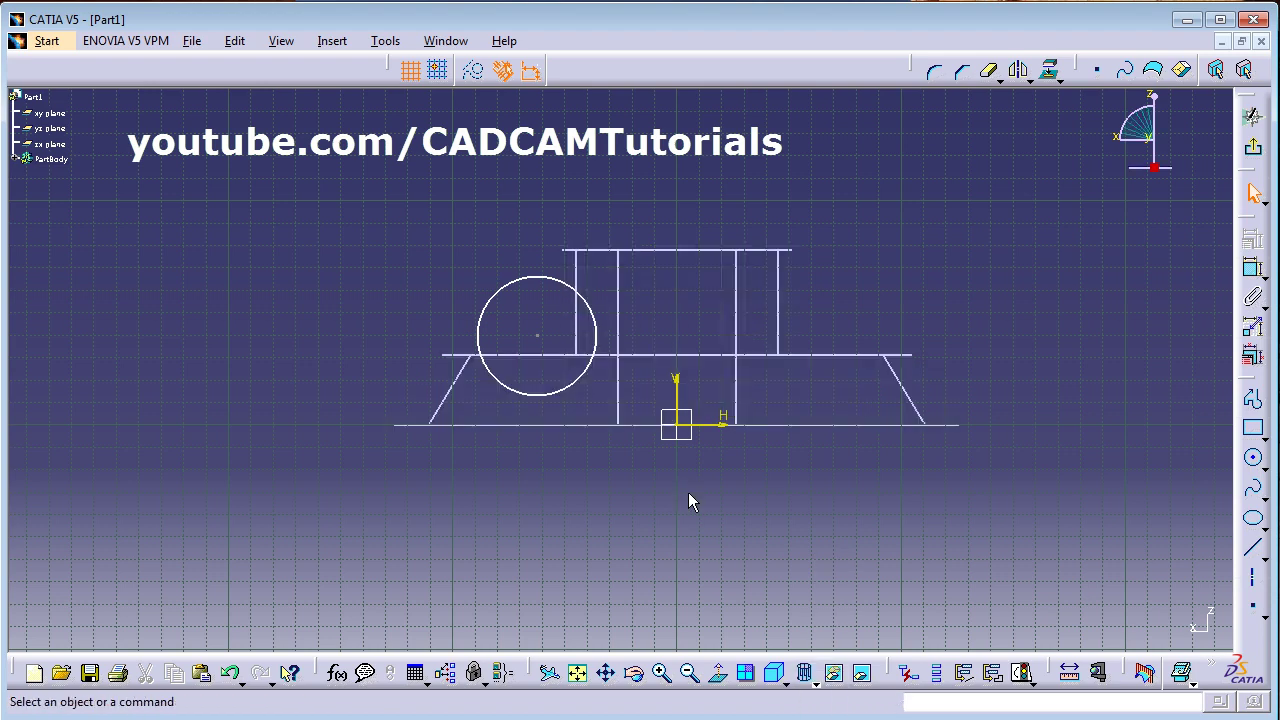
pyautogui.moveTo(593, 383); pyautogui.dragTo(594, 380)
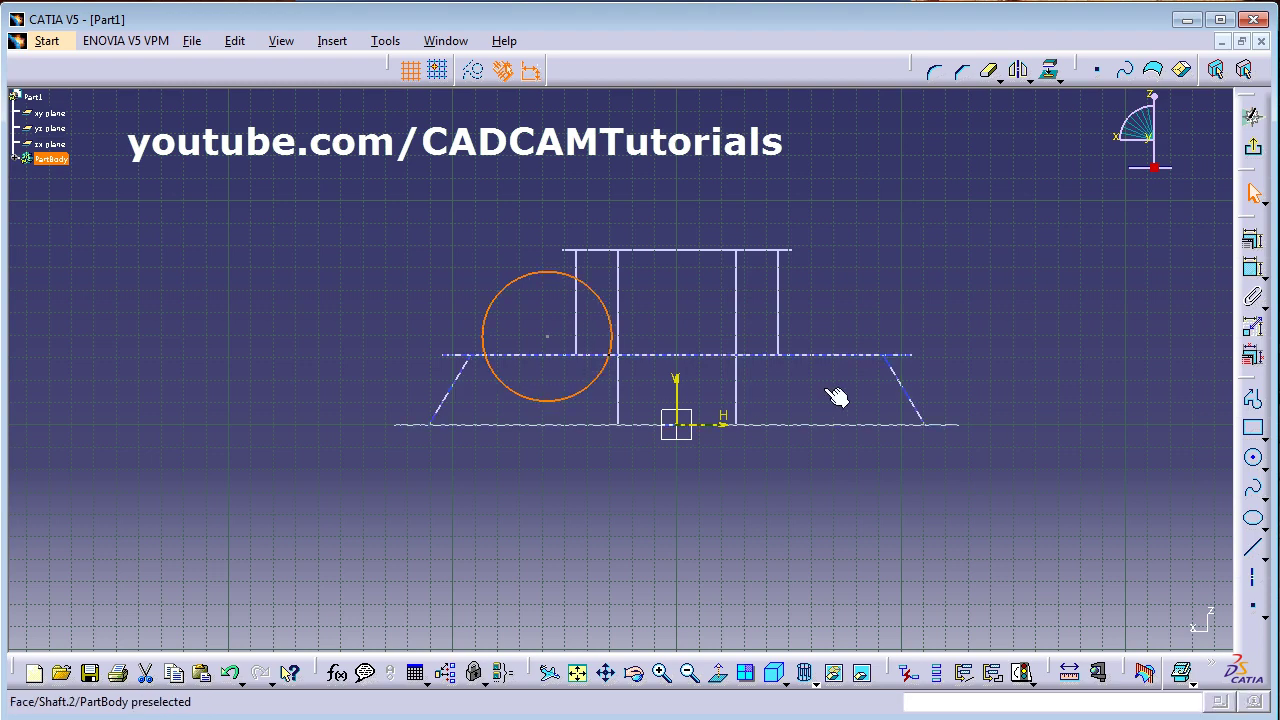
pyautogui.click(974, 277)
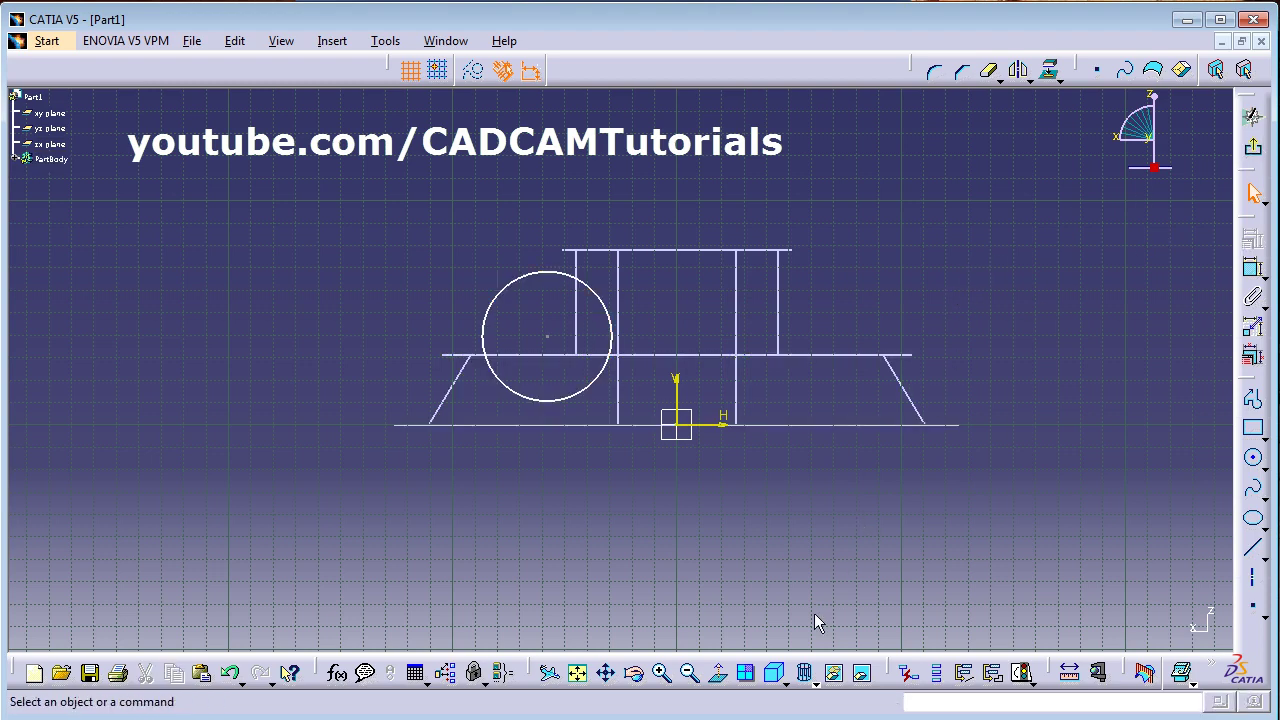
pyautogui.click(812, 676)
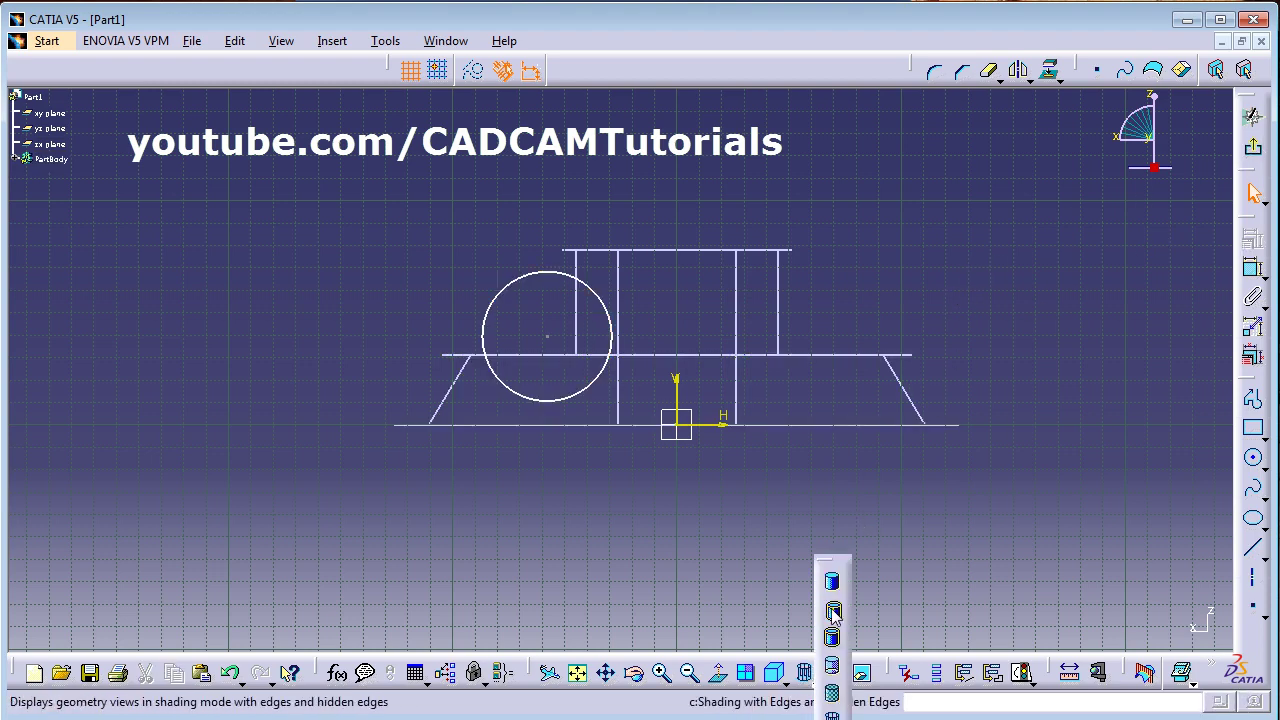
# Restore shading with edges, draw a vertical axis through the origin, and exit the sketch.
pyautogui.click(830, 608)
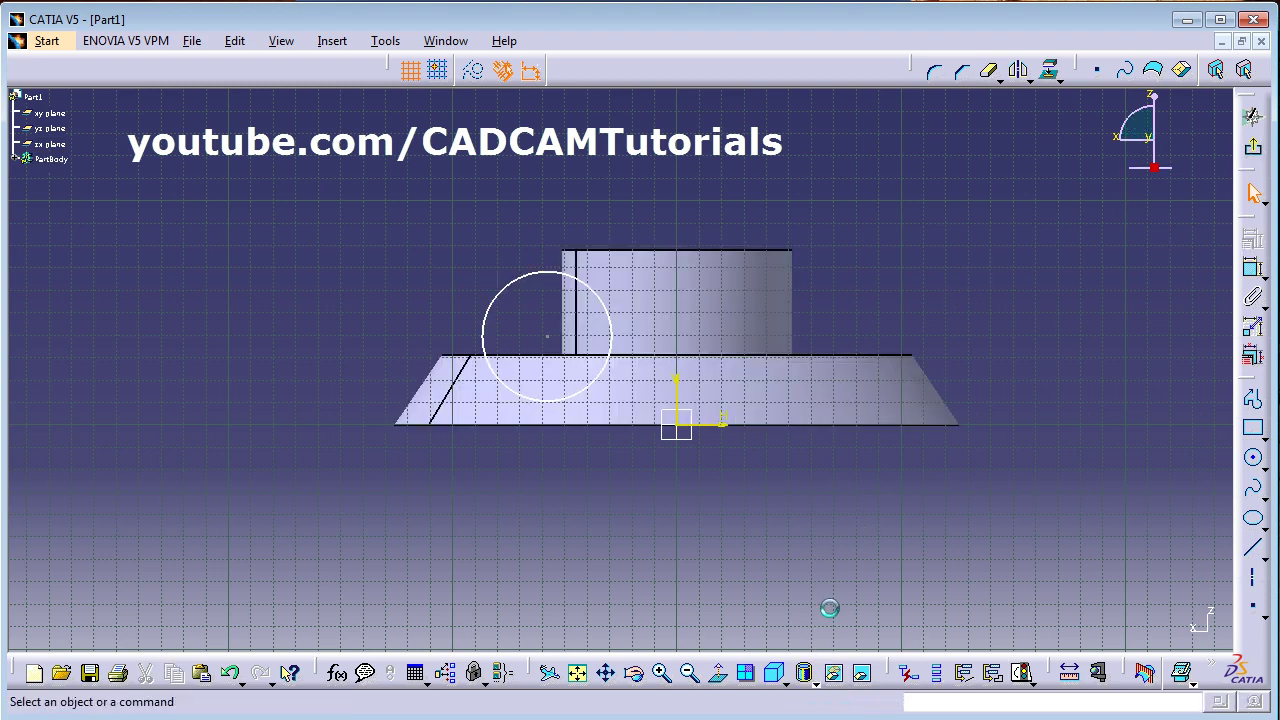
pyautogui.click(1253, 578)
pyautogui.click(677, 195)
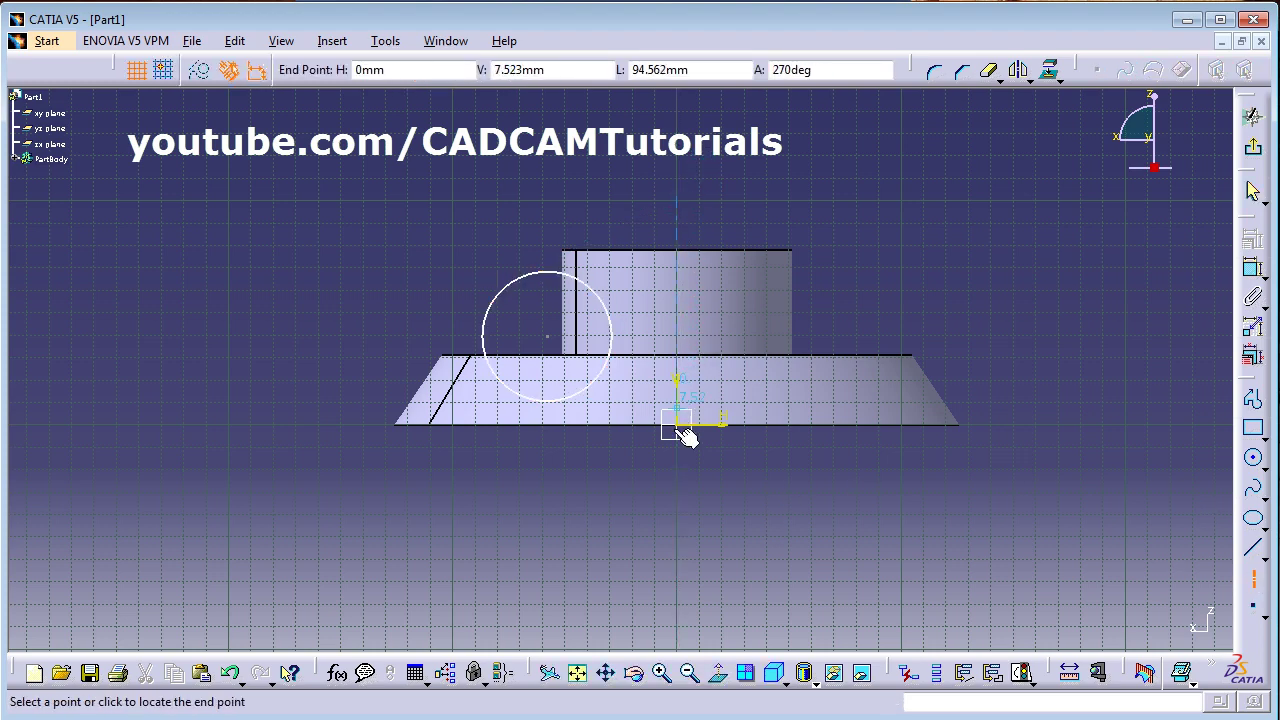
pyautogui.click(679, 482)
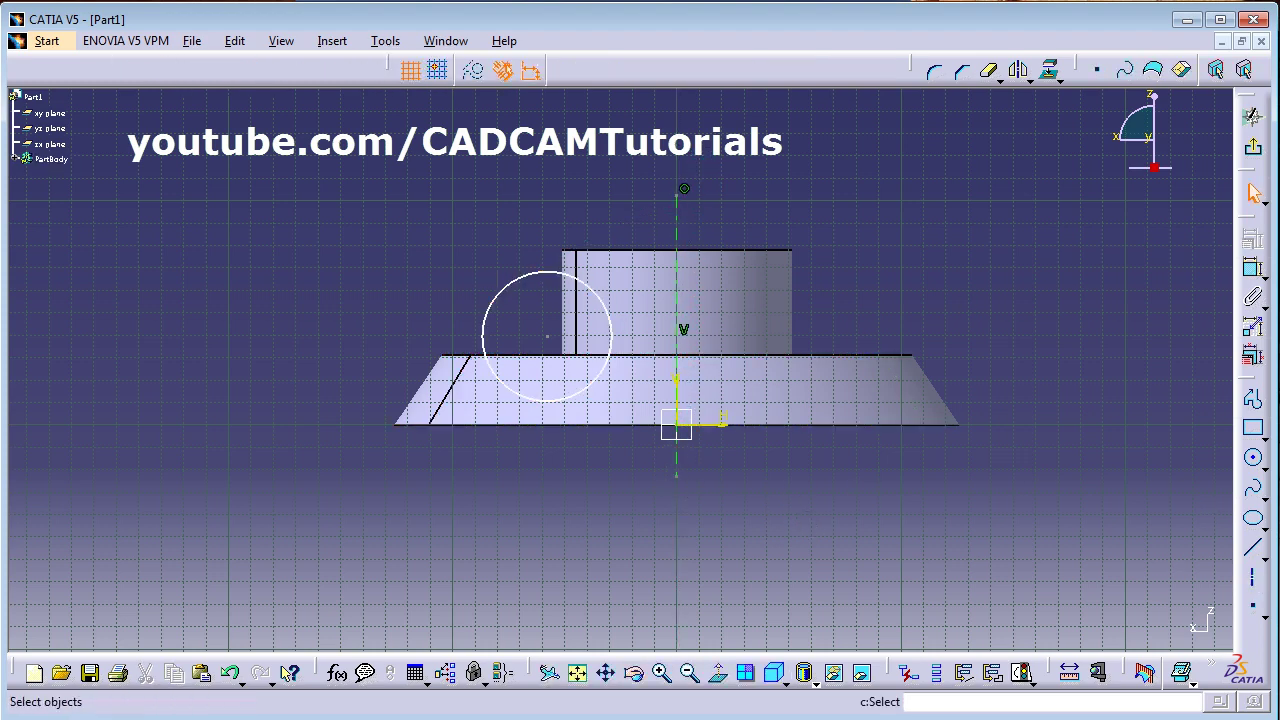
pyautogui.click(1252, 117)
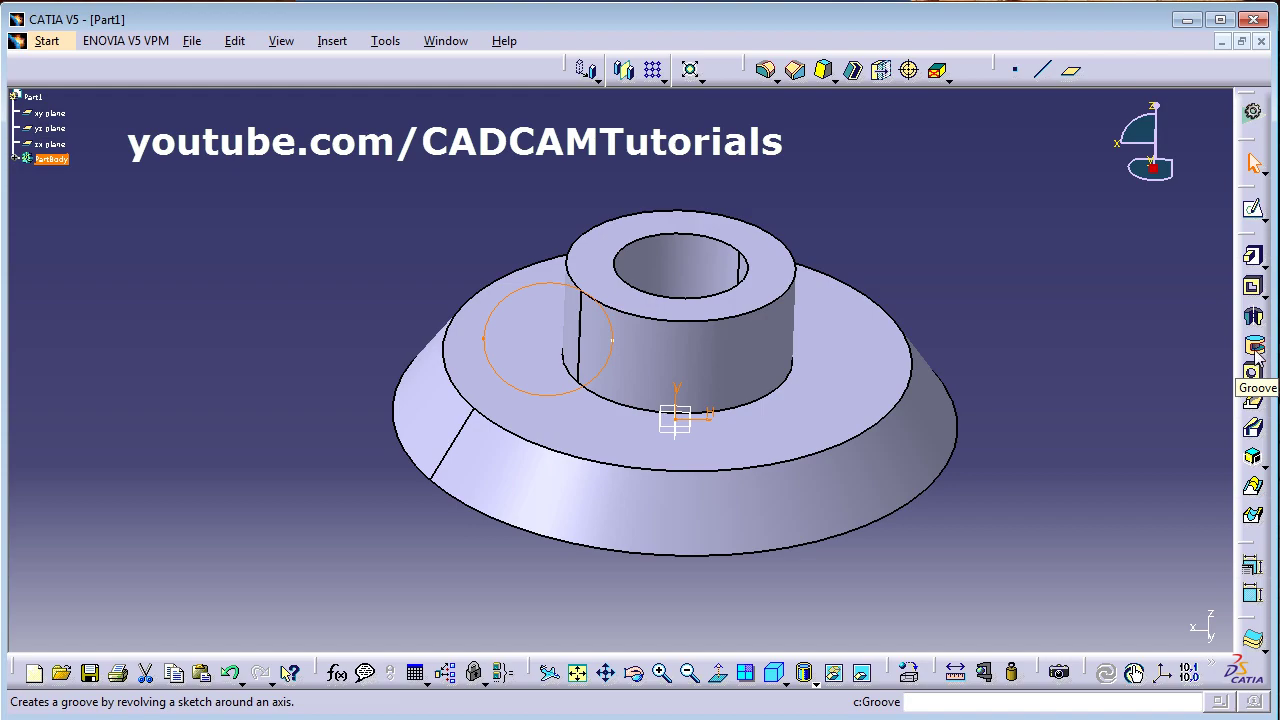
# Start a 360-degree Groove from Sketch.3 about the sketch axis and preview it.
pyautogui.click(1255, 347)
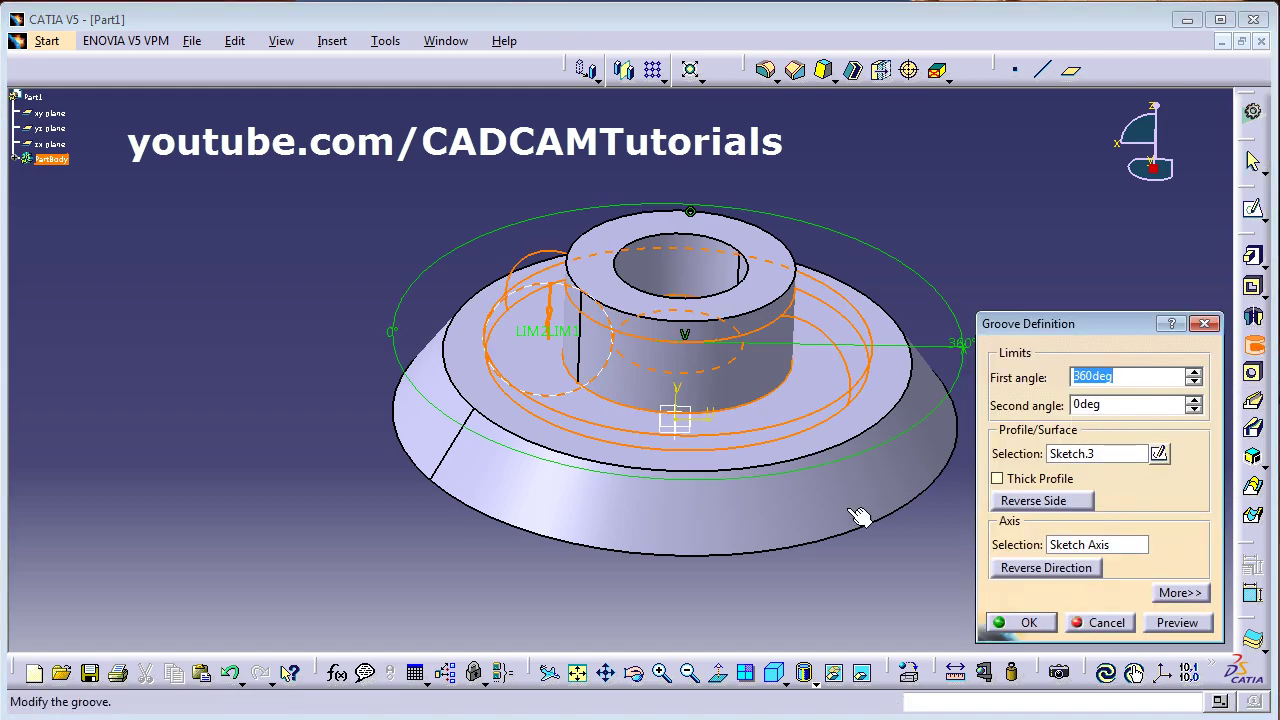
pyautogui.moveTo(585, 355); pyautogui.dragTo(476, 313, button='middle')
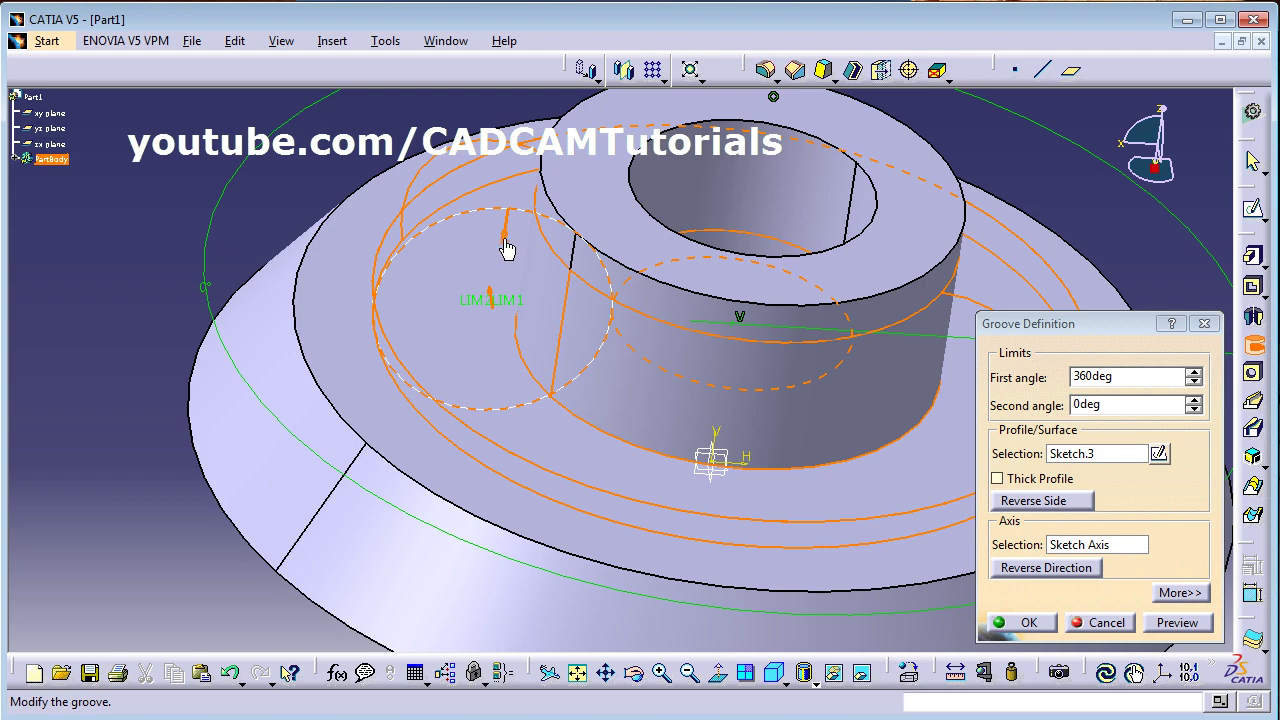
pyautogui.moveTo(553, 313); pyautogui.dragTo(625, 244, button='middle')
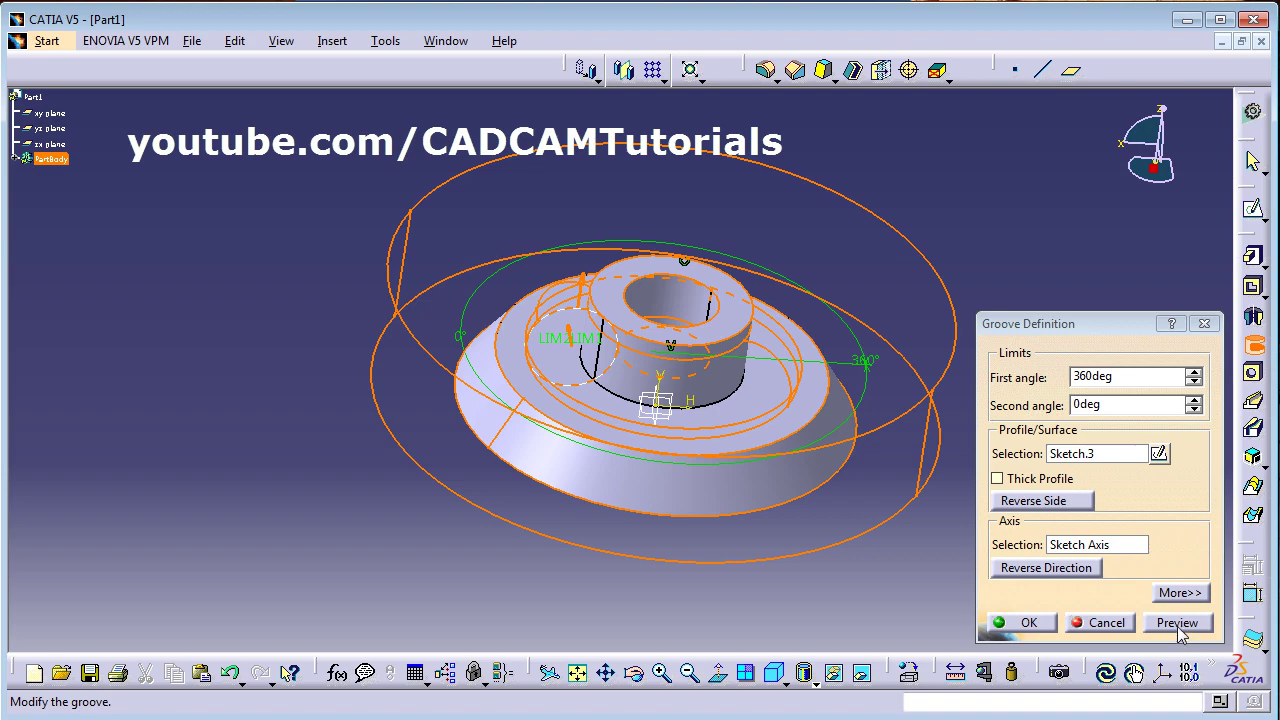
pyautogui.click(1177, 622)
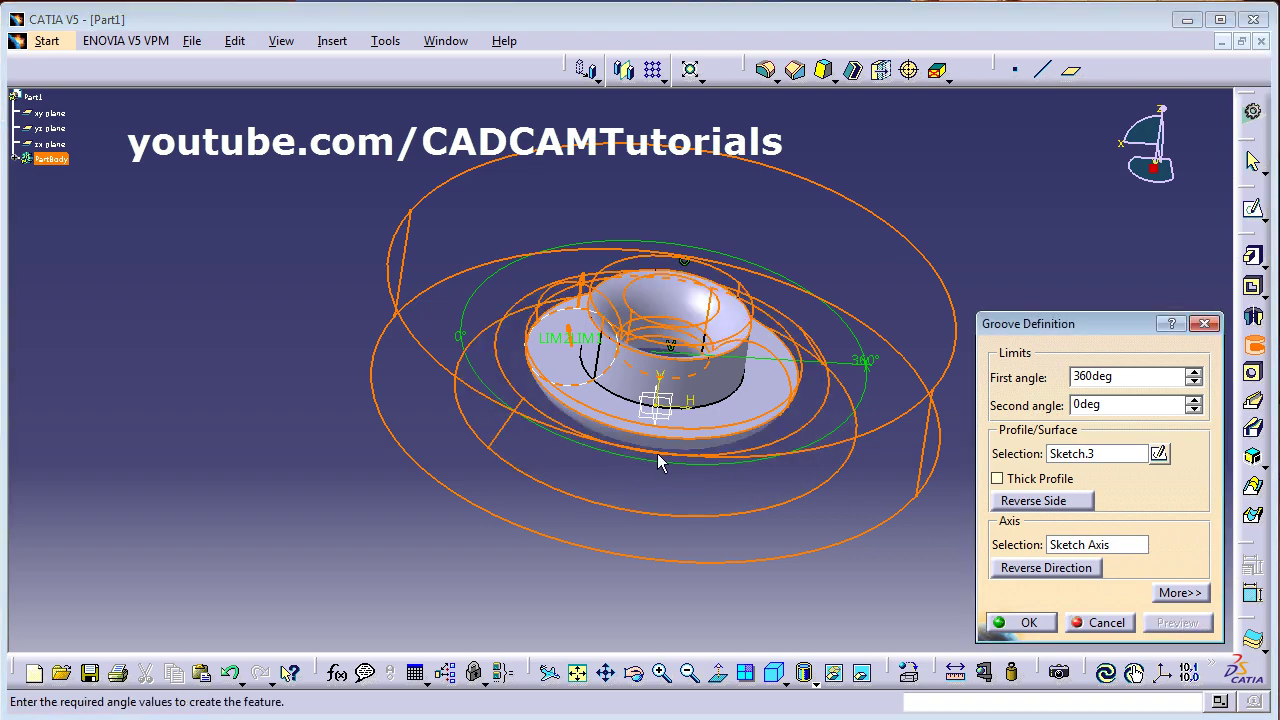
# Re-preview the groove from a side view, expand More options, and confirm it.
pyautogui.moveTo(658, 462); pyautogui.dragTo(629, 461, button='middle')
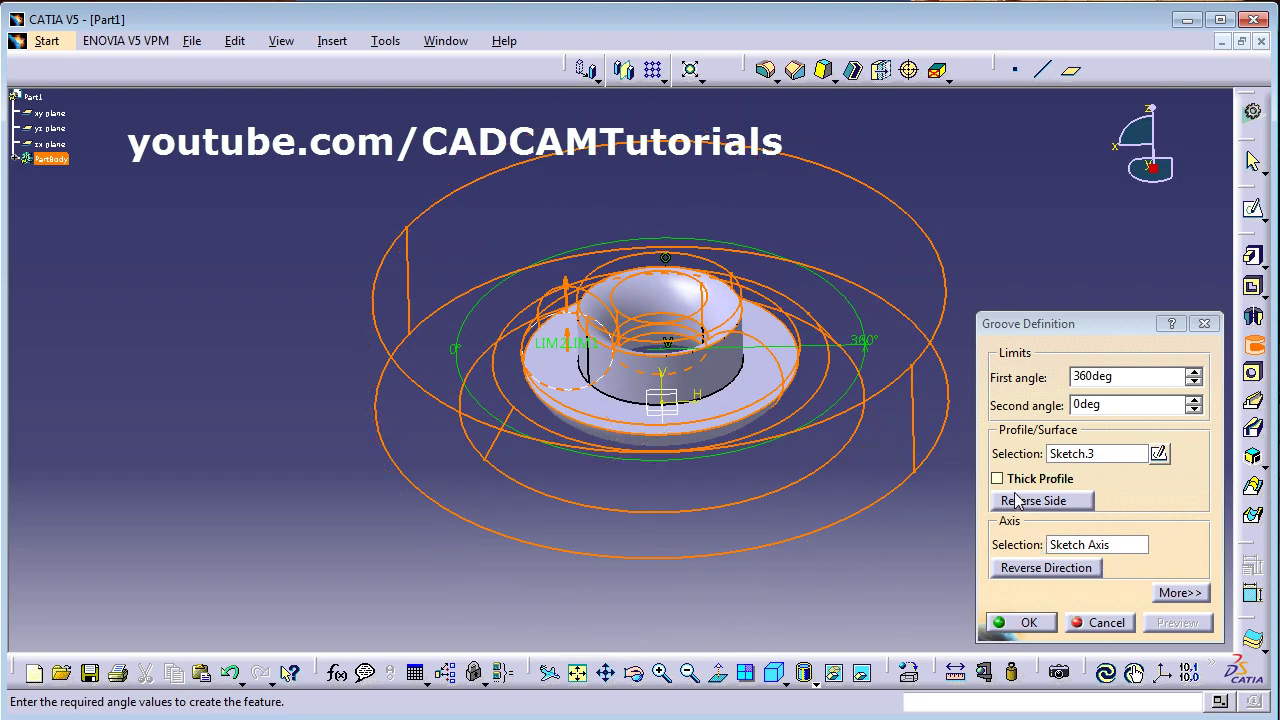
pyautogui.moveTo(577, 300); pyautogui.dragTo(564, 181, button='middle')
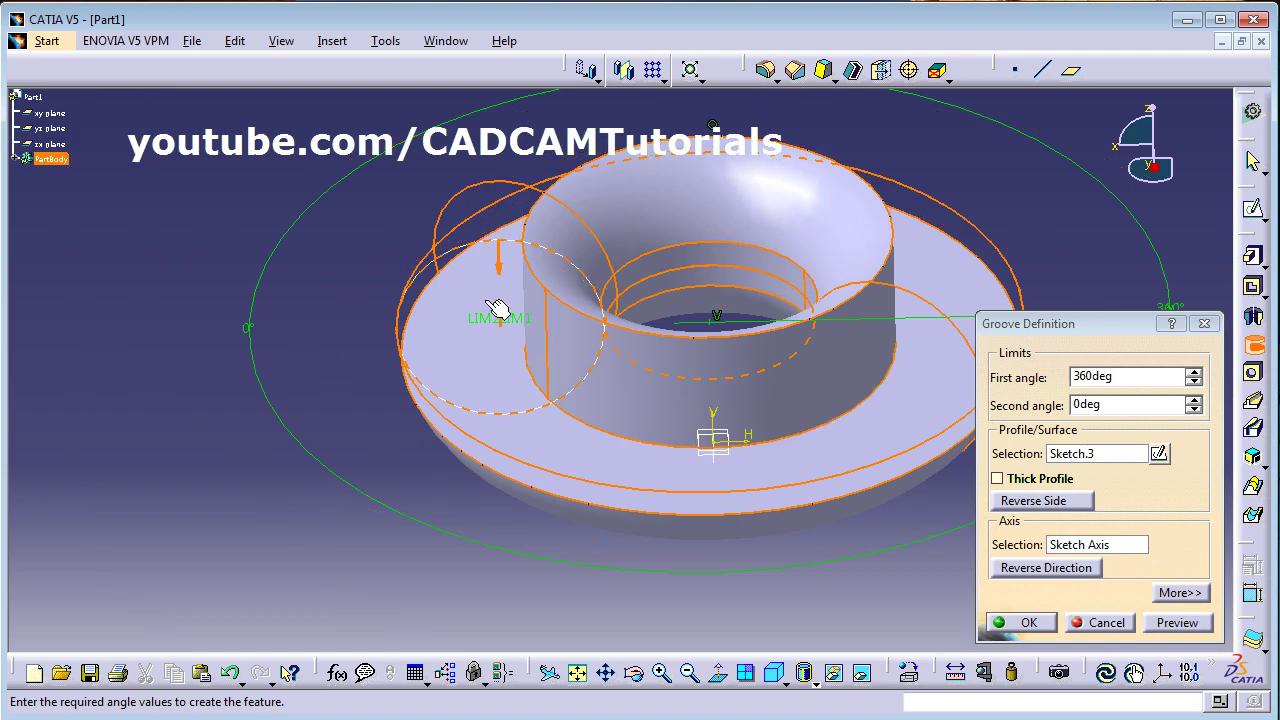
pyautogui.click(1177, 622)
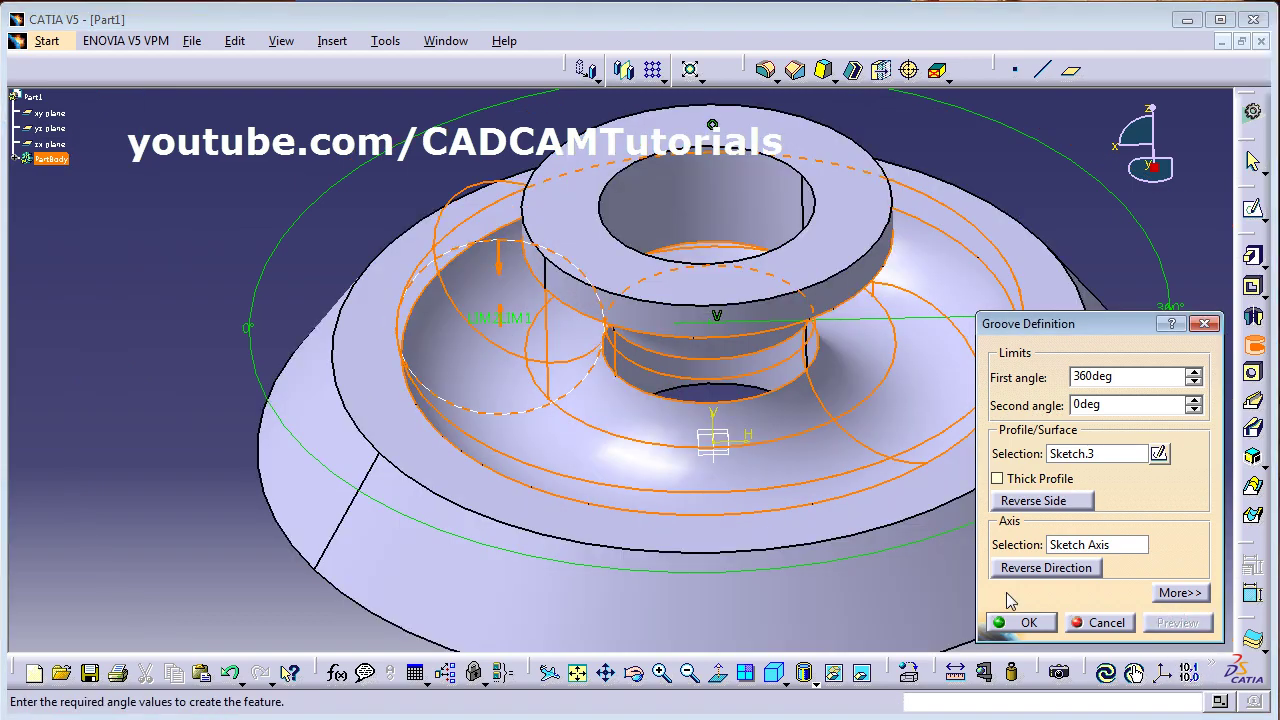
pyautogui.moveTo(672, 461)
pyautogui.mouseDown(button='middle')
pyautogui.moveTo(671, 374)
pyautogui.moveTo(651, 366)
pyautogui.moveTo(580, 430)
pyautogui.moveTo(571, 623)
pyautogui.moveTo(614, 500)
pyautogui.moveTo(764, 366)
pyautogui.moveTo(749, 491)
pyautogui.moveTo(734, 363)
pyautogui.moveTo(668, 456)
pyautogui.mouseUp(button='middle')
pyautogui.moveTo(678, 406)
pyautogui.mouseDown(button='middle')
pyautogui.moveTo(686, 320)
pyautogui.moveTo(680, 337)
pyautogui.moveTo(741, 443)
pyautogui.moveTo(755, 445)
pyautogui.mouseUp(button='middle')
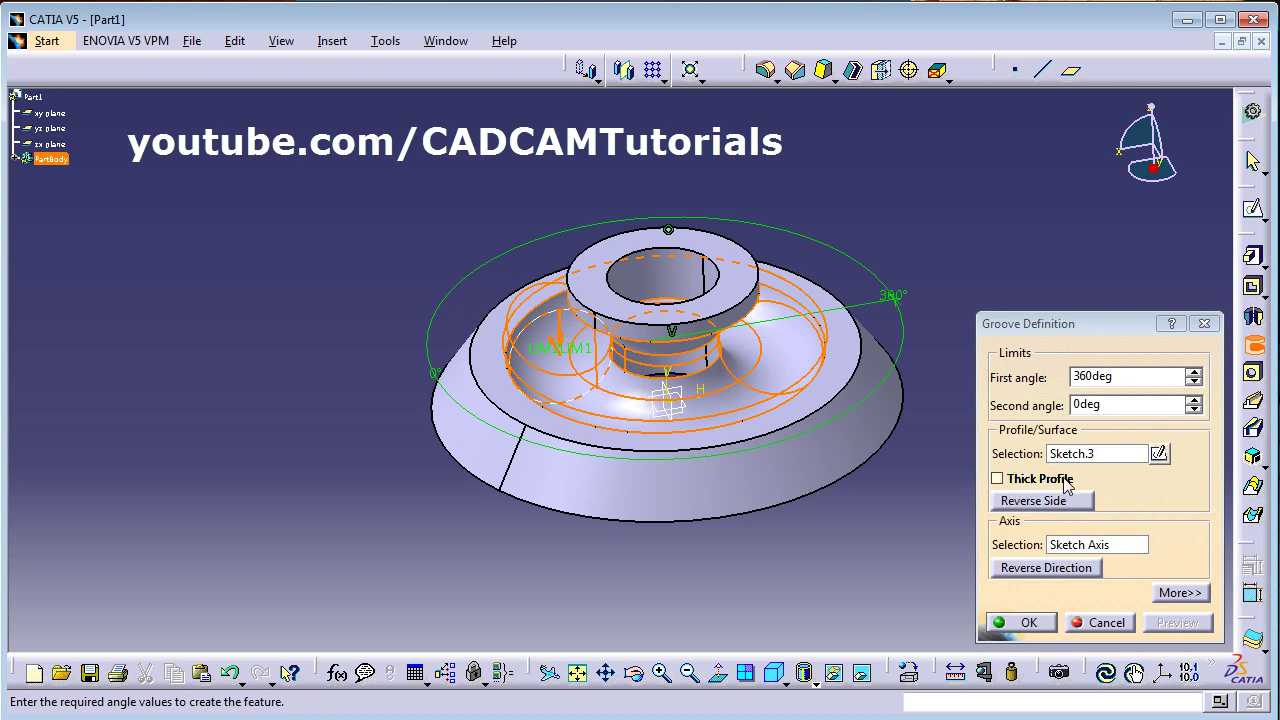
pyautogui.click(1180, 594)
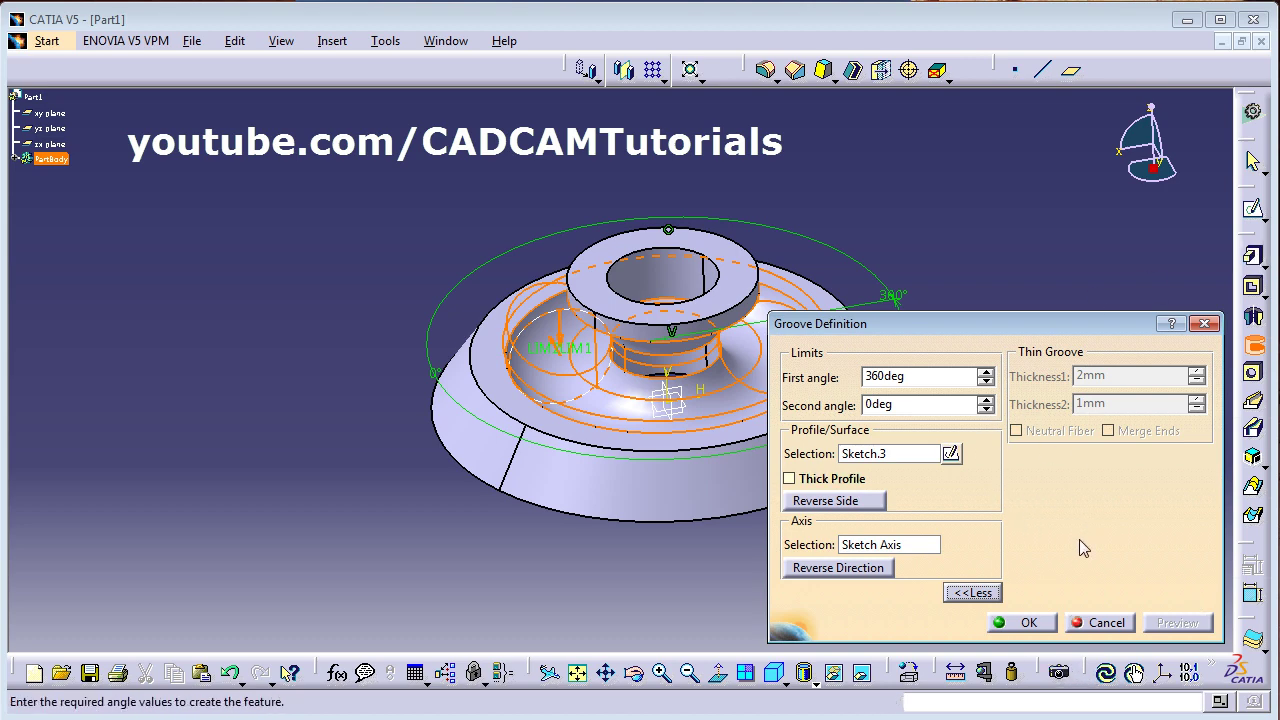
pyautogui.click(1029, 622)
# Edit Sketch.3 to constrain the groove circle to a 50 mm diameter and exit.
pyautogui.moveTo(893, 567); pyautogui.dragTo(640, 320, button='middle')
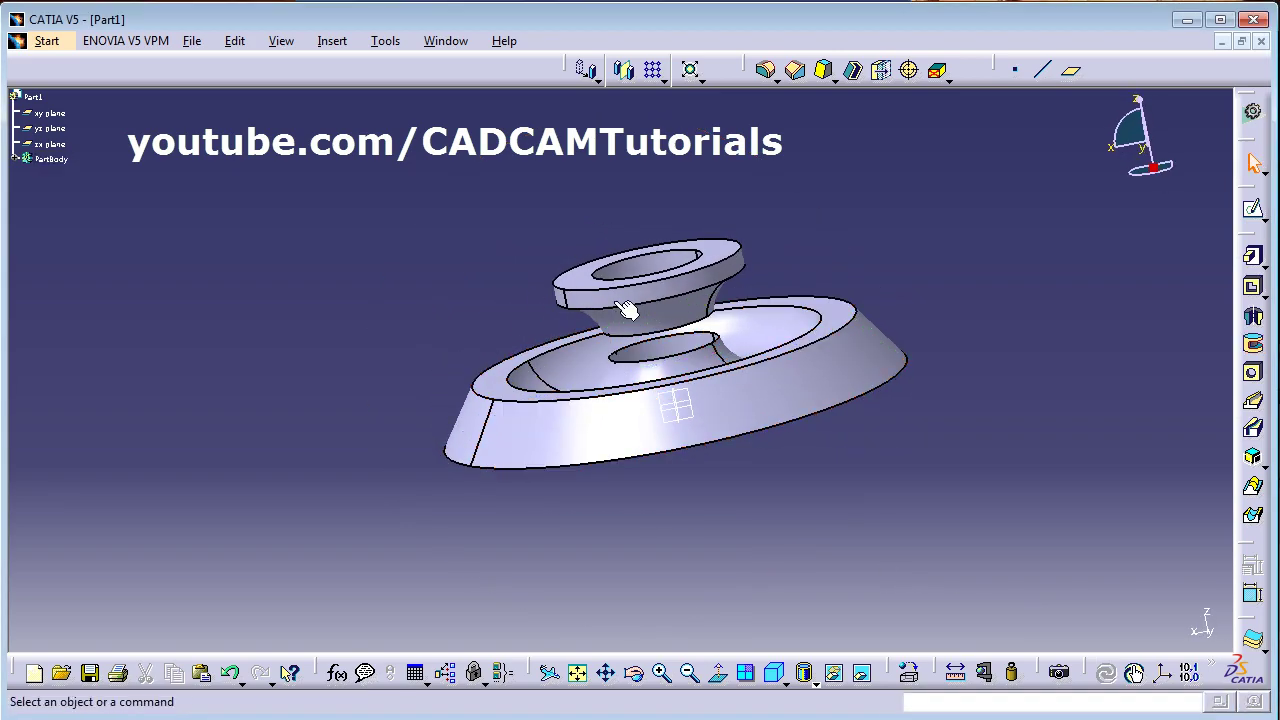
pyautogui.click(14, 159)
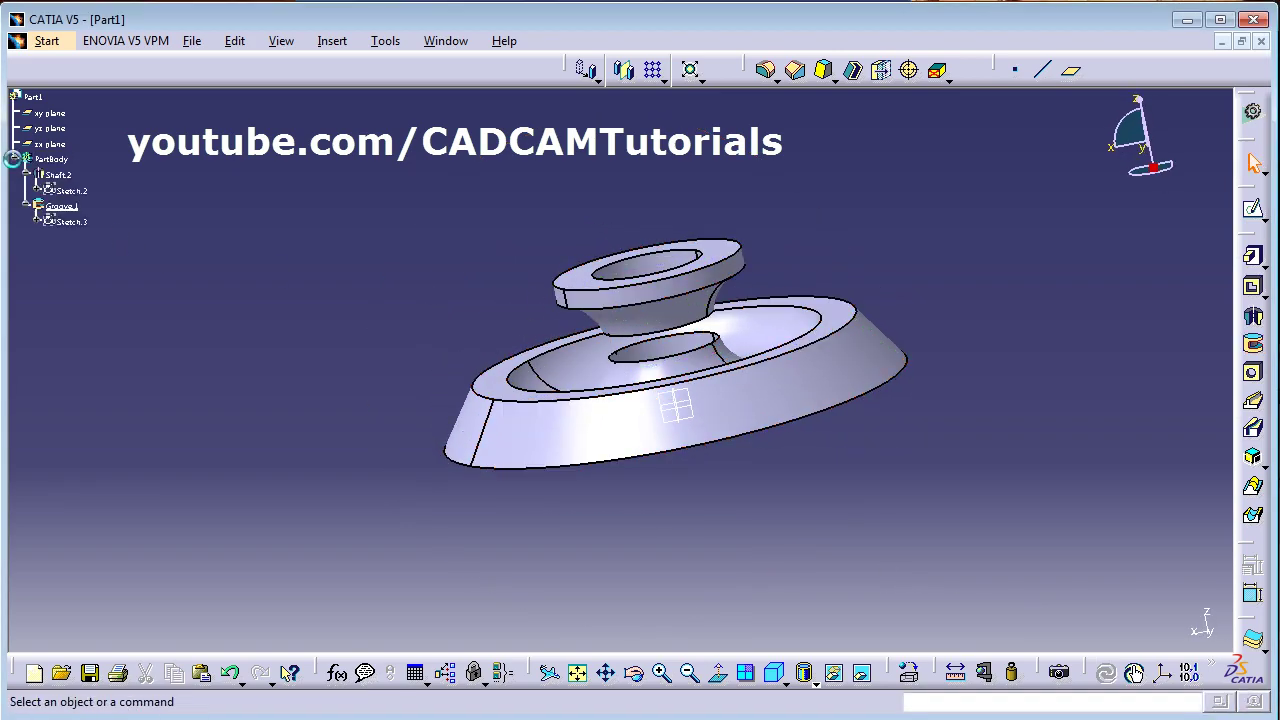
pyautogui.doubleClick(72, 222)
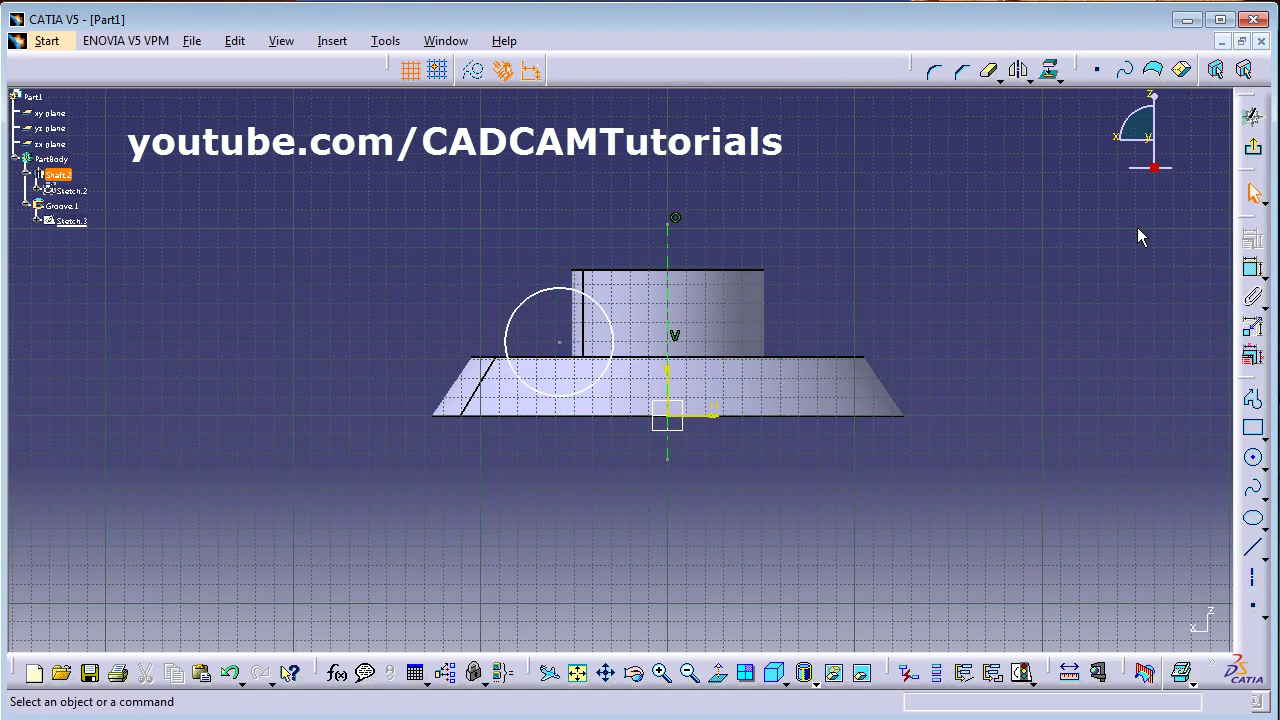
pyautogui.click(596, 300)
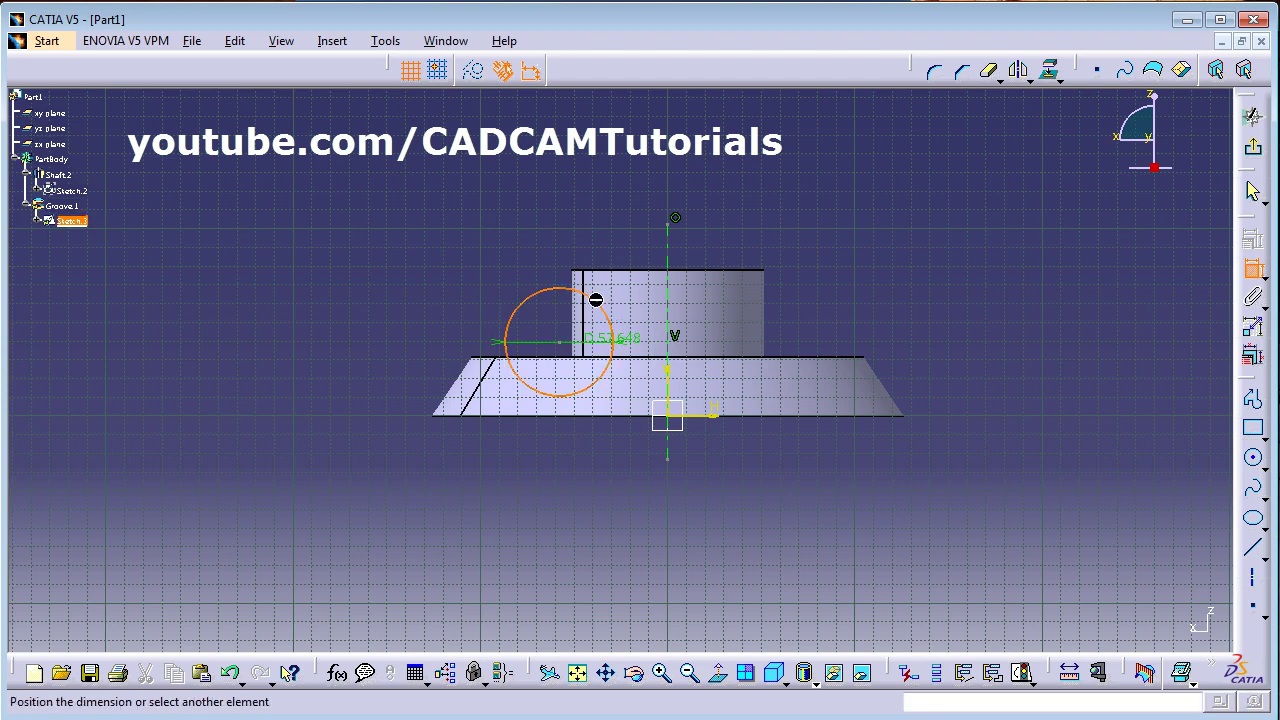
pyautogui.click(484, 240)
pyautogui.doubleClick(488, 233)
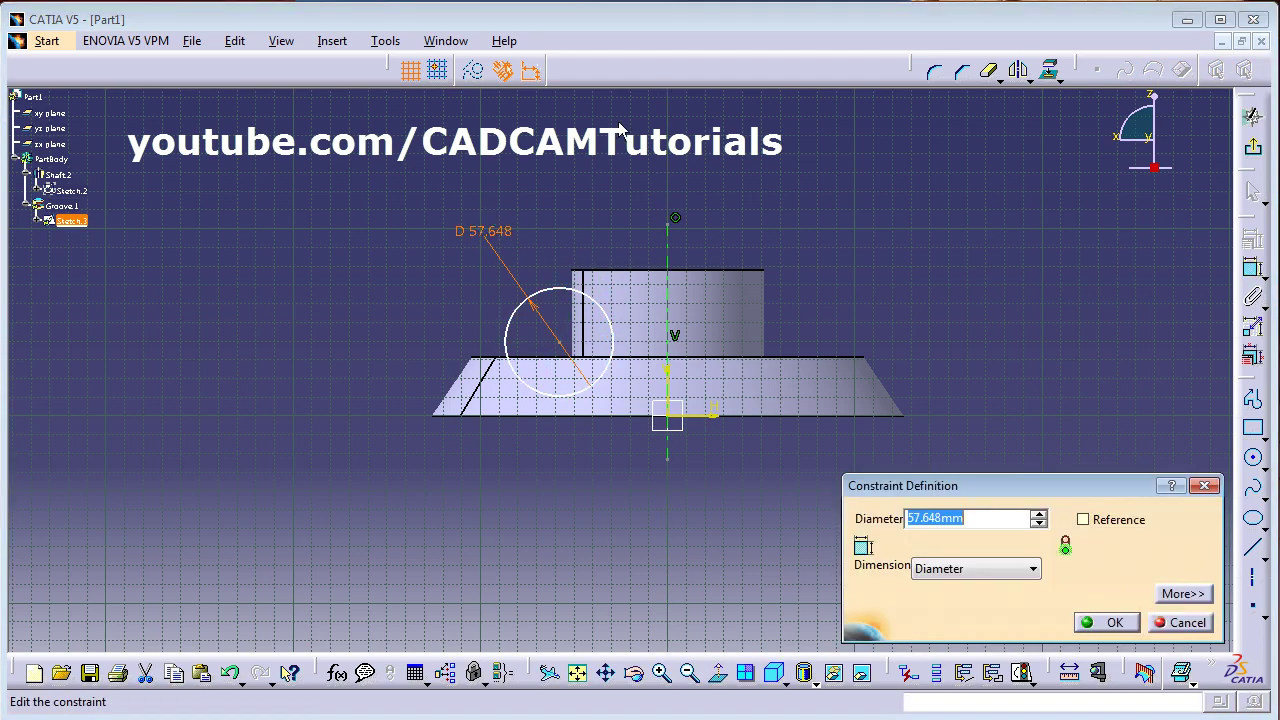
pyautogui.write('50')
pyautogui.press('Return')
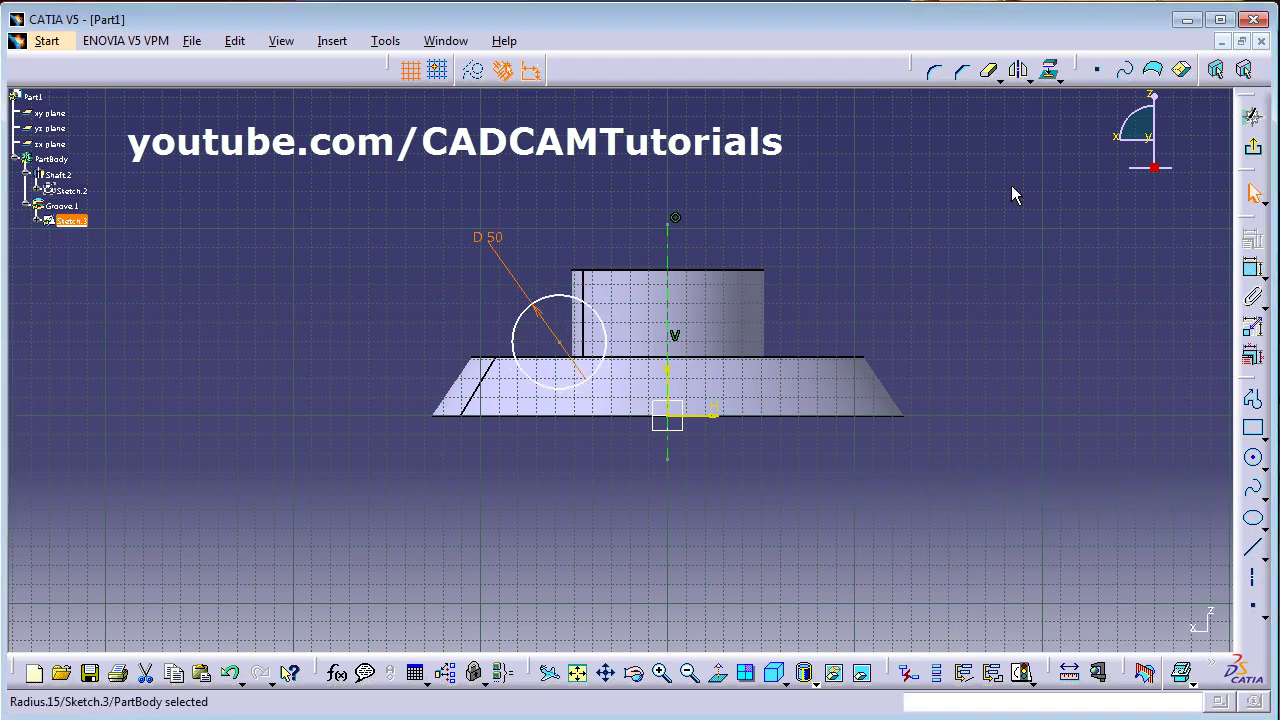
pyautogui.click(1252, 148)
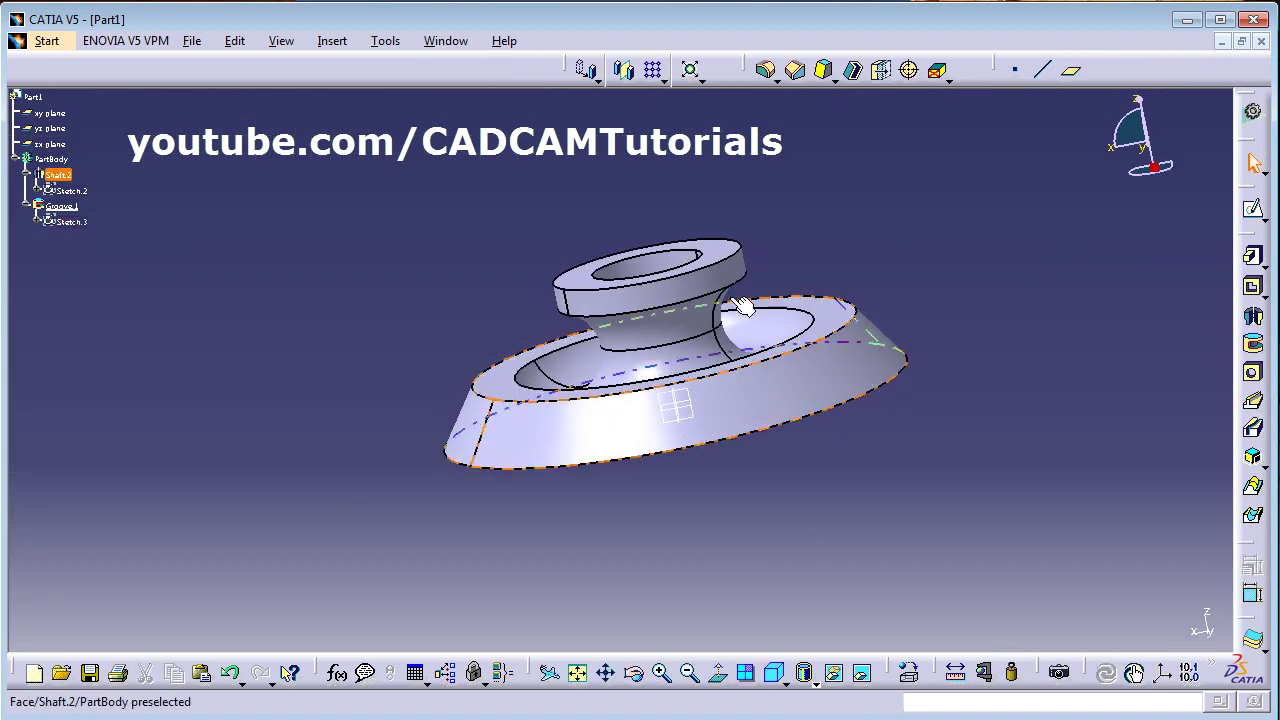
# Switch to Shading with Edges without Smooth Edges and return to the isometric view.
pyautogui.moveTo(735, 305); pyautogui.dragTo(777, 365, button='middle')
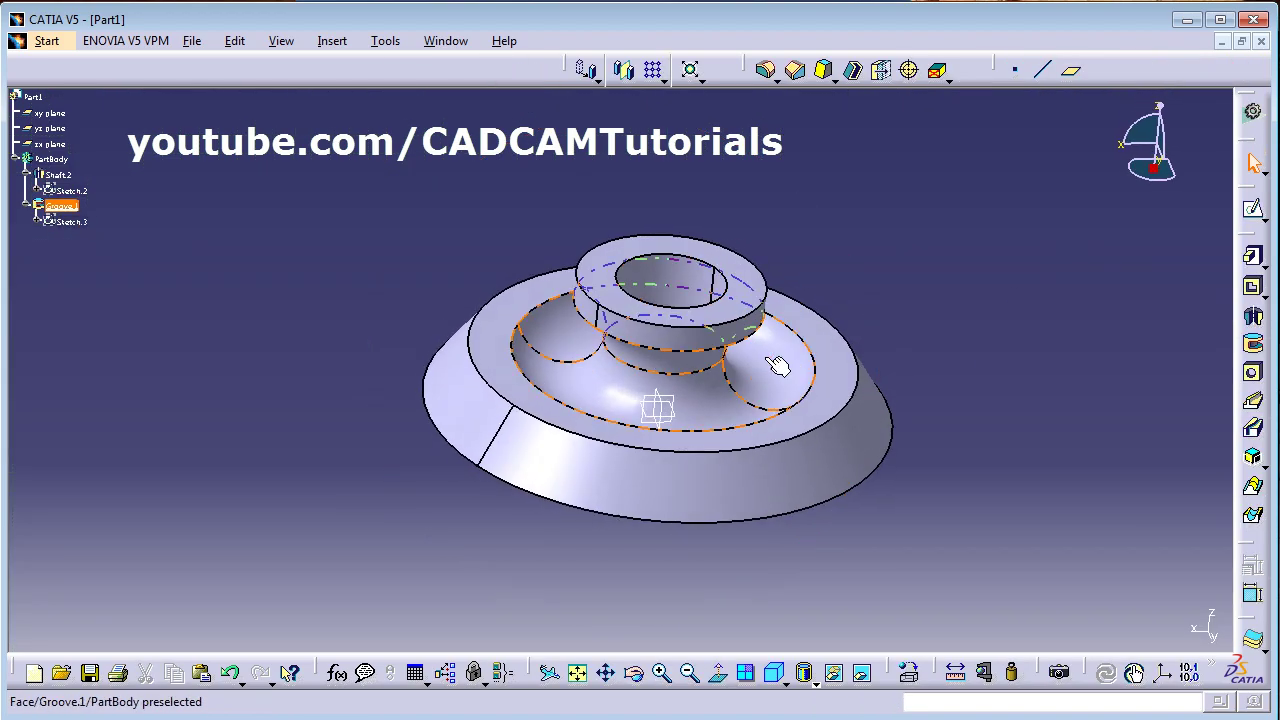
pyautogui.click(814, 683)
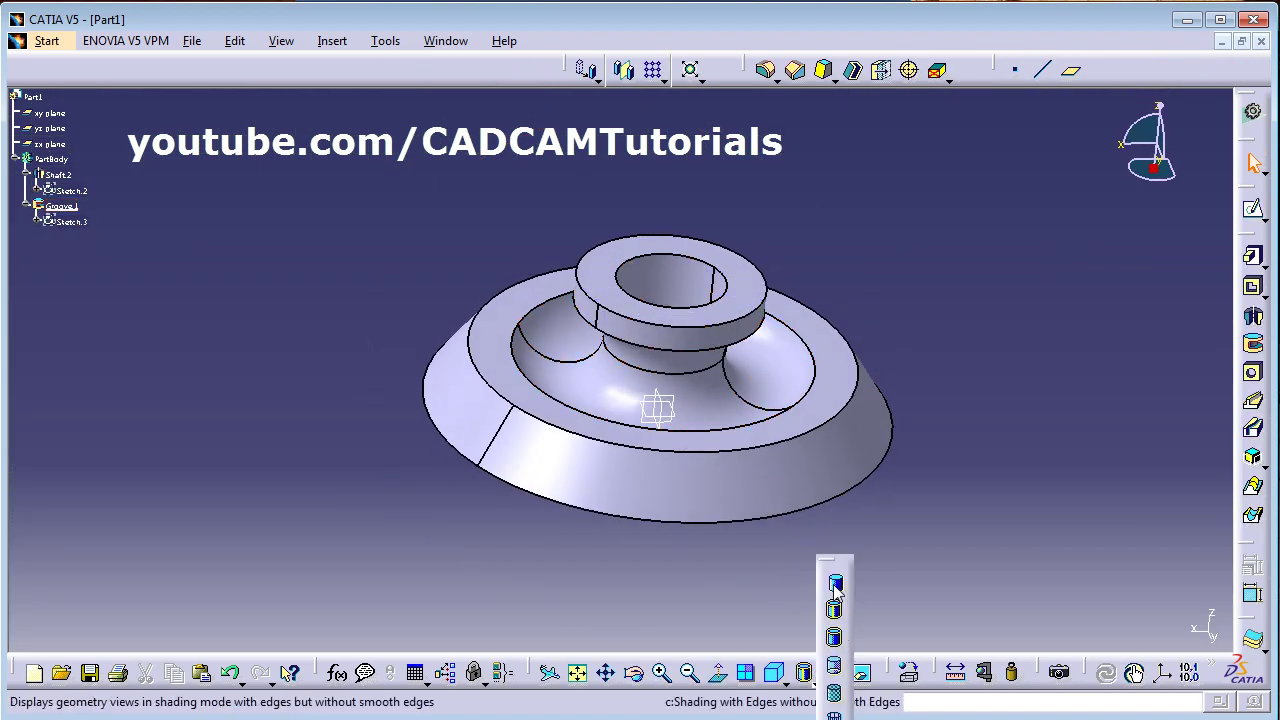
pyautogui.click(834, 637)
pyautogui.moveTo(668, 388); pyautogui.dragTo(712, 383, button='middle')
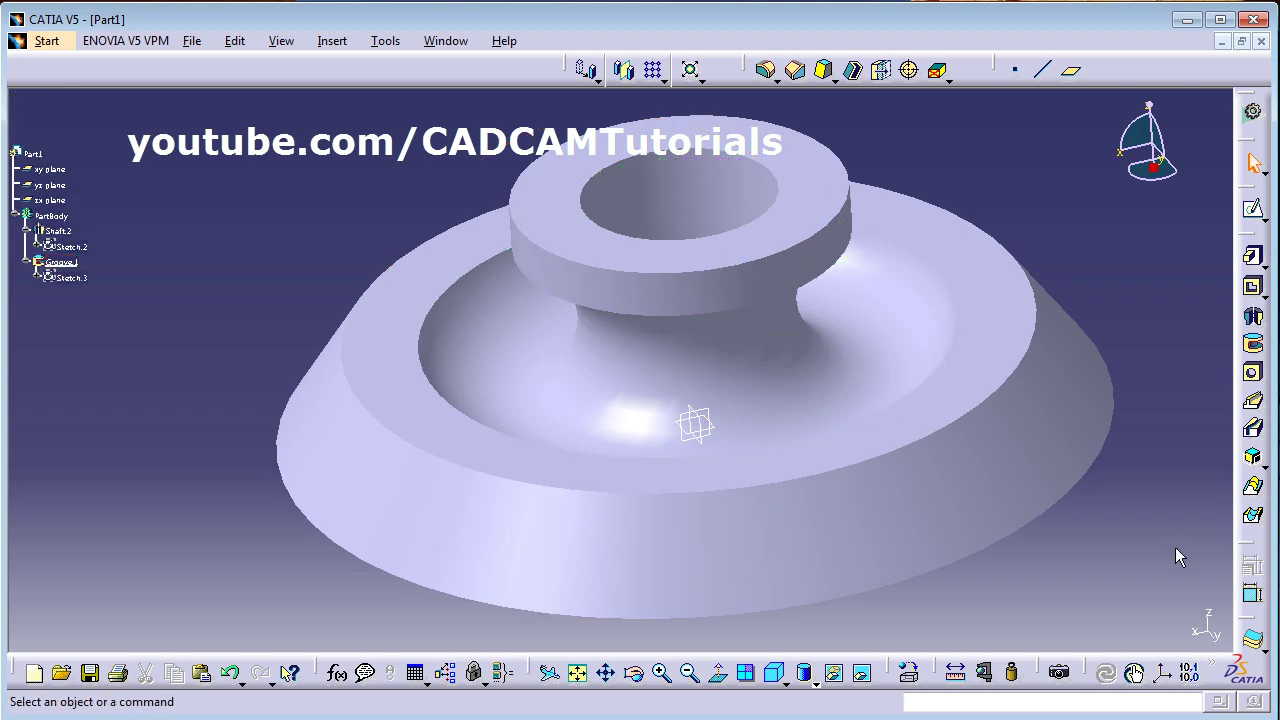
pyautogui.moveTo(831, 529); pyautogui.dragTo(801, 536, button='middle')
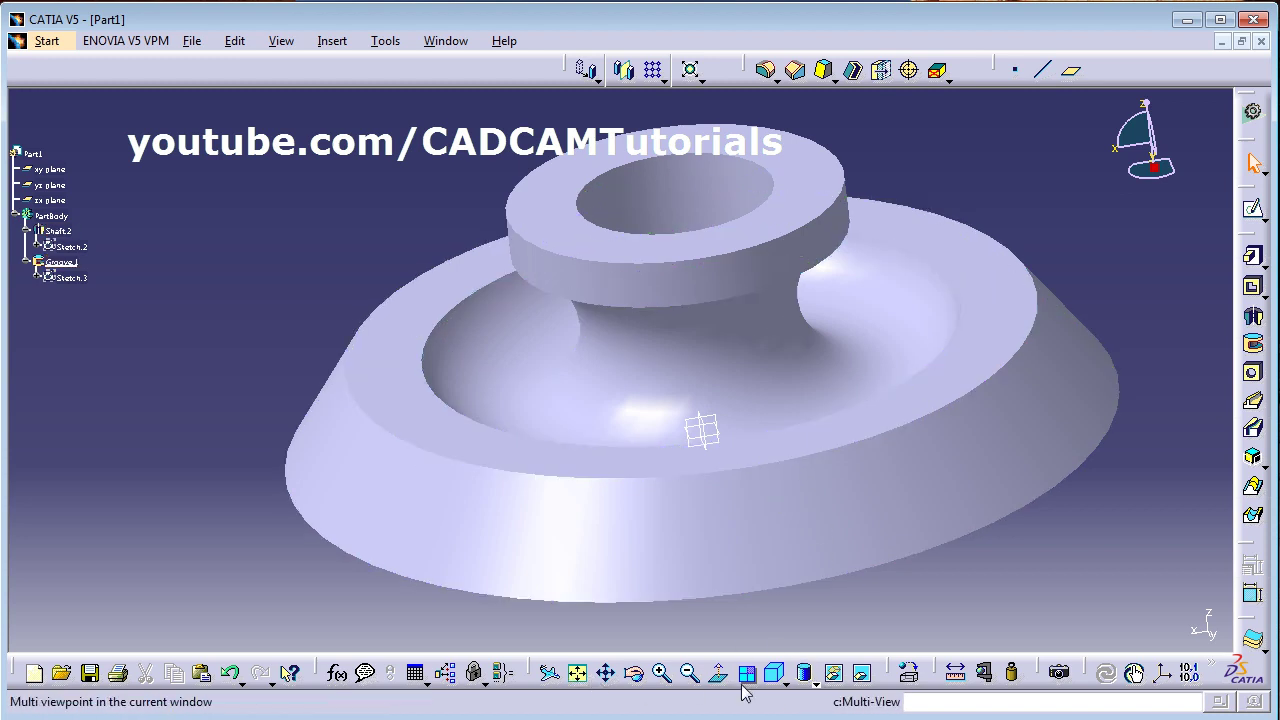
pyautogui.click(775, 676)
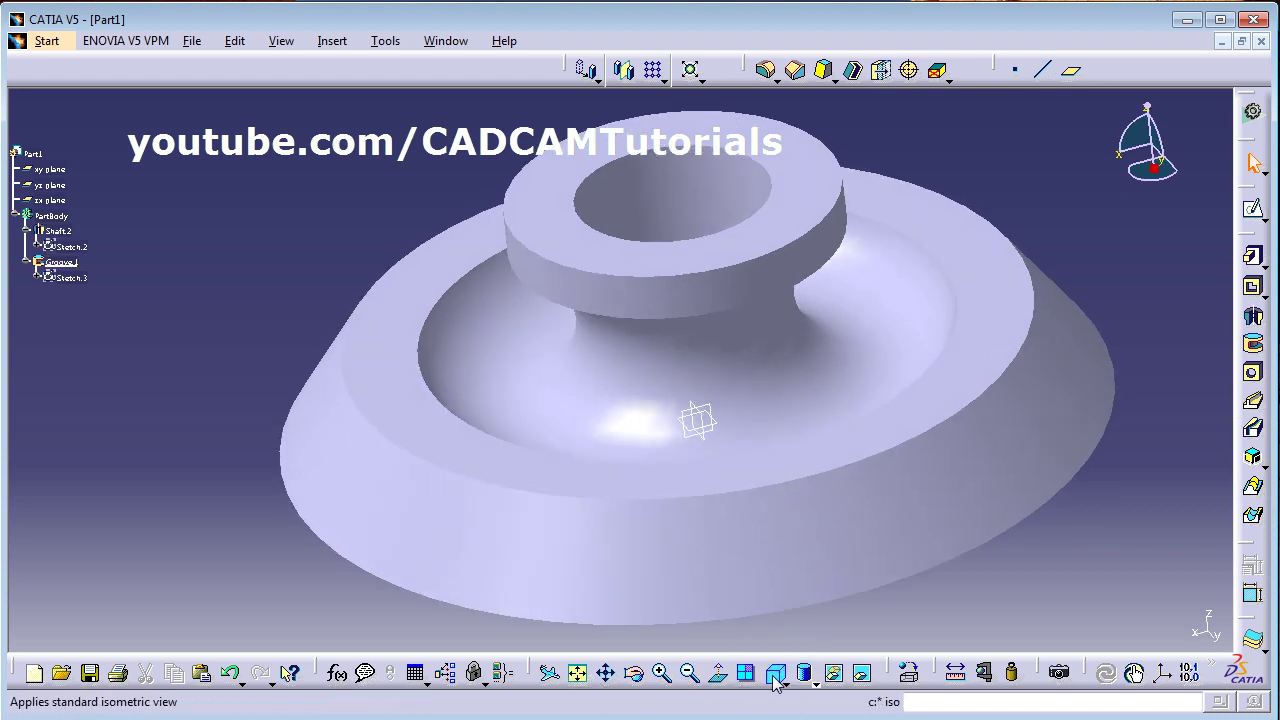
# Apply Green Leather from the Fabrics library and render the part with Shading with Material.
pyautogui.click(908, 674)
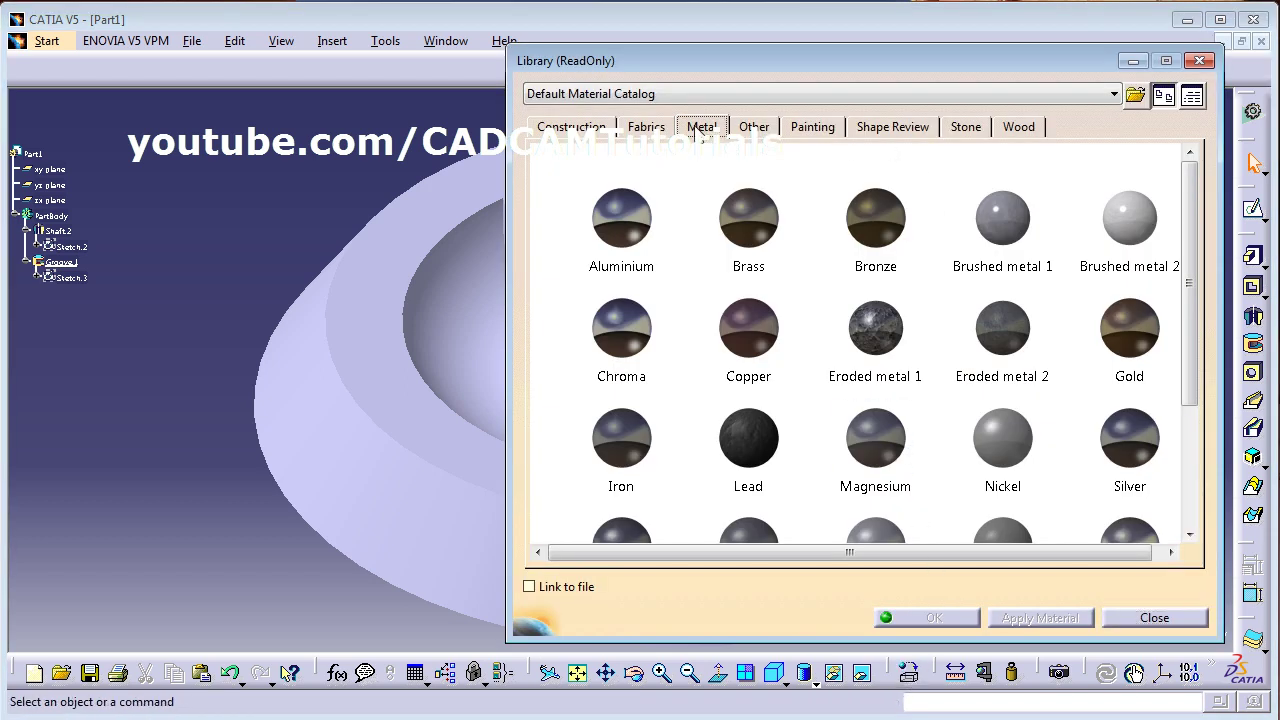
pyautogui.click(646, 127)
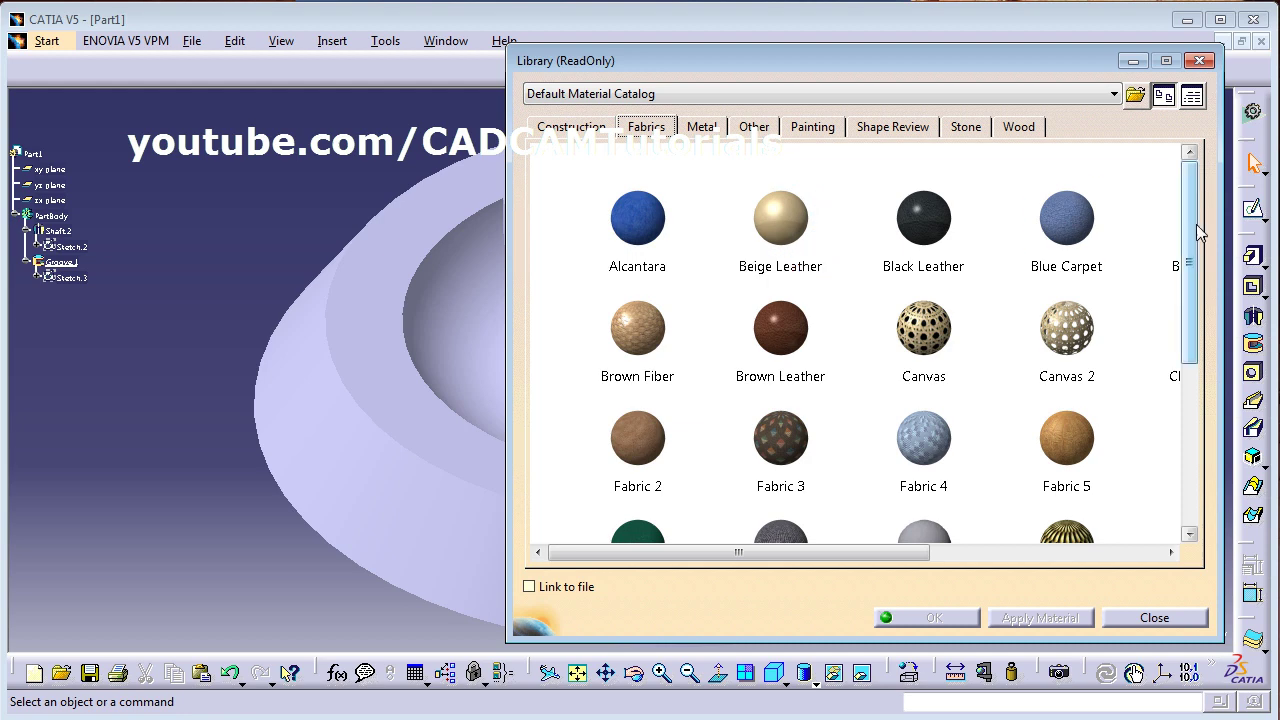
pyautogui.scroll(-1, 1192, 233)
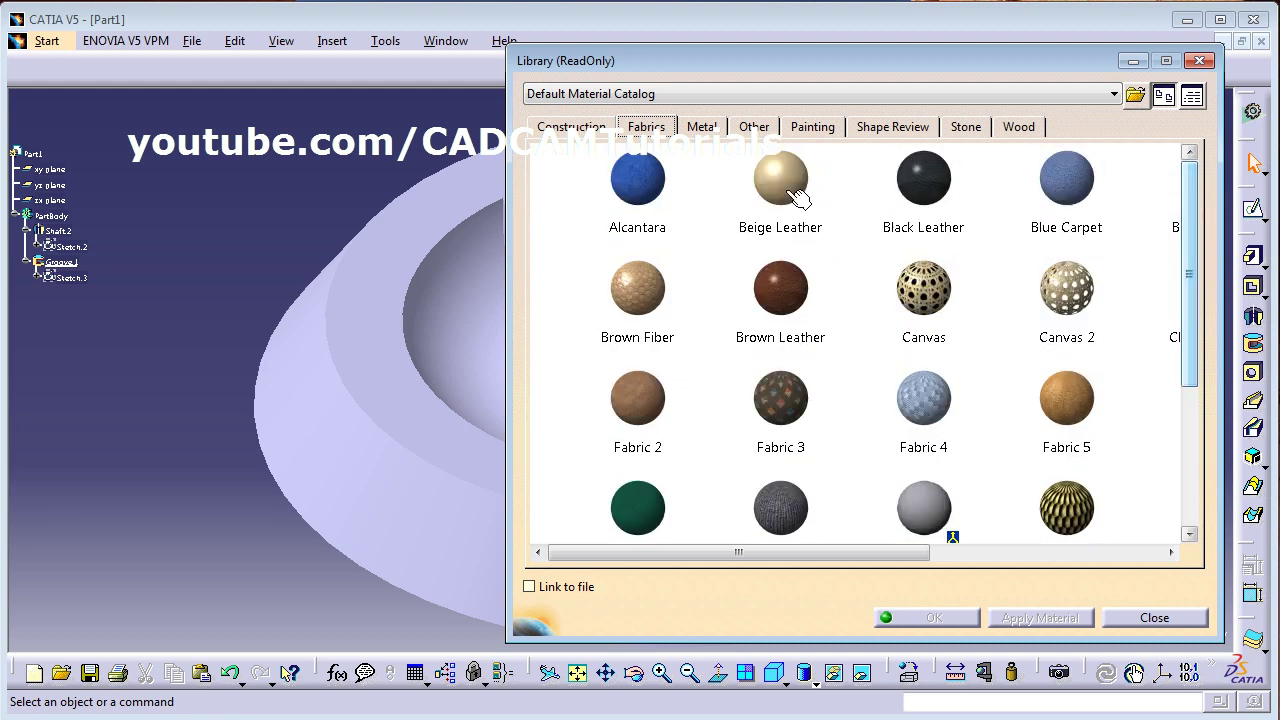
pyautogui.click(658, 198)
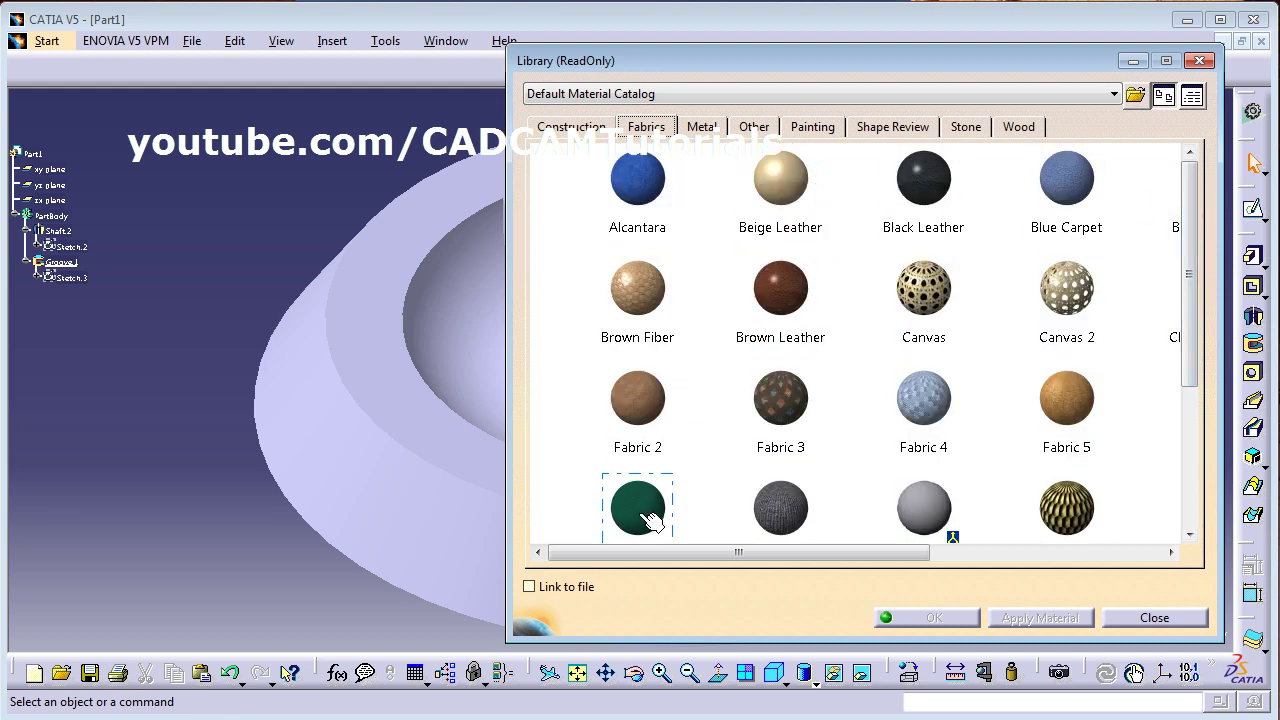
pyautogui.moveTo(432, 519); pyautogui.dragTo(434, 522)
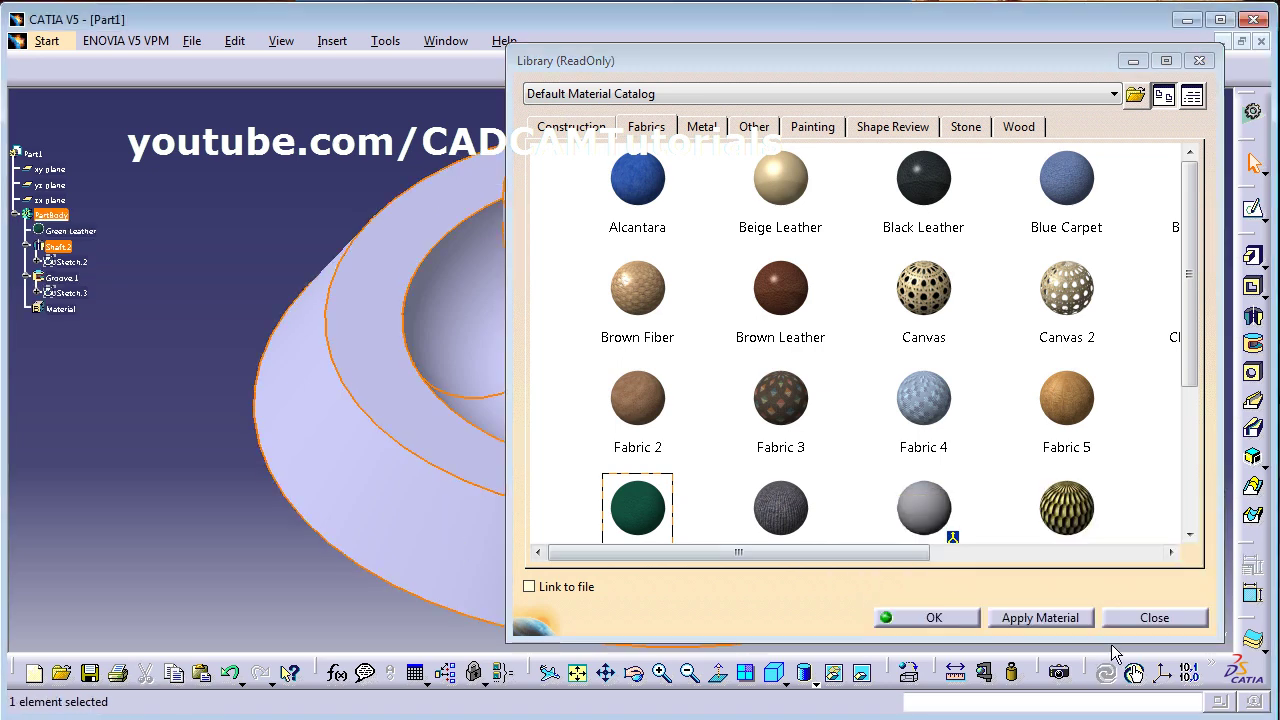
pyautogui.click(933, 618)
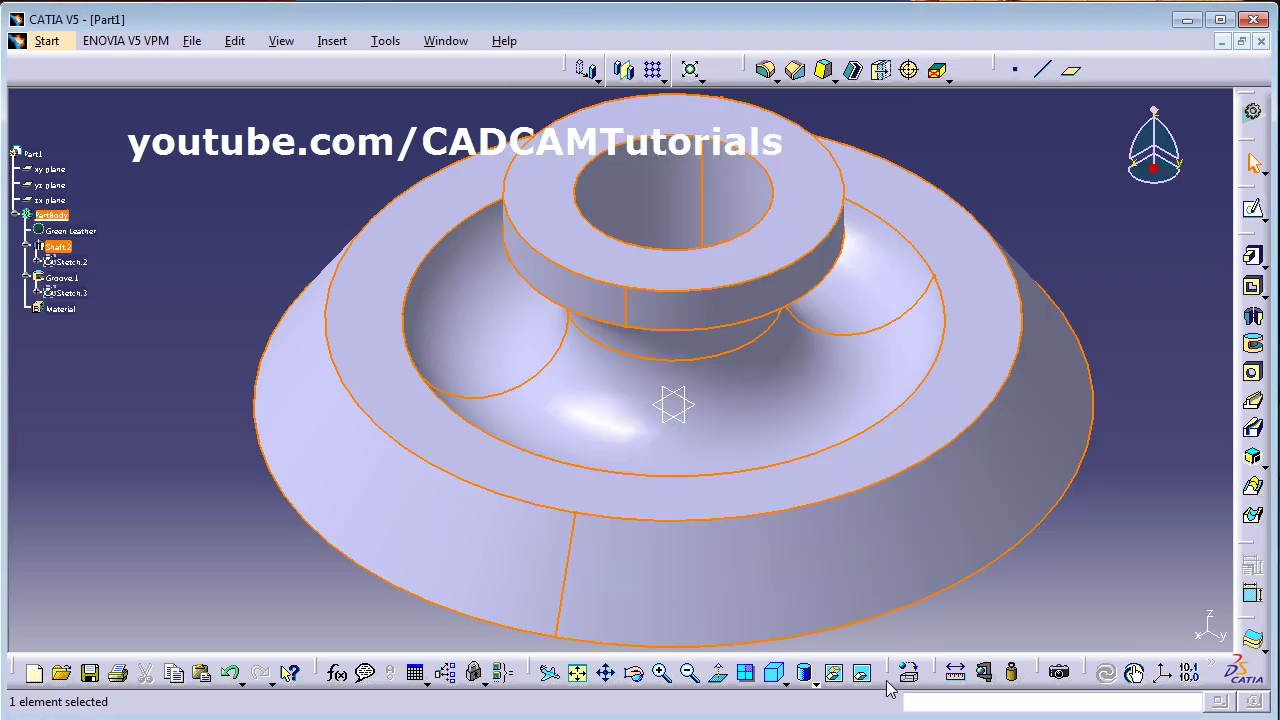
pyautogui.click(812, 683)
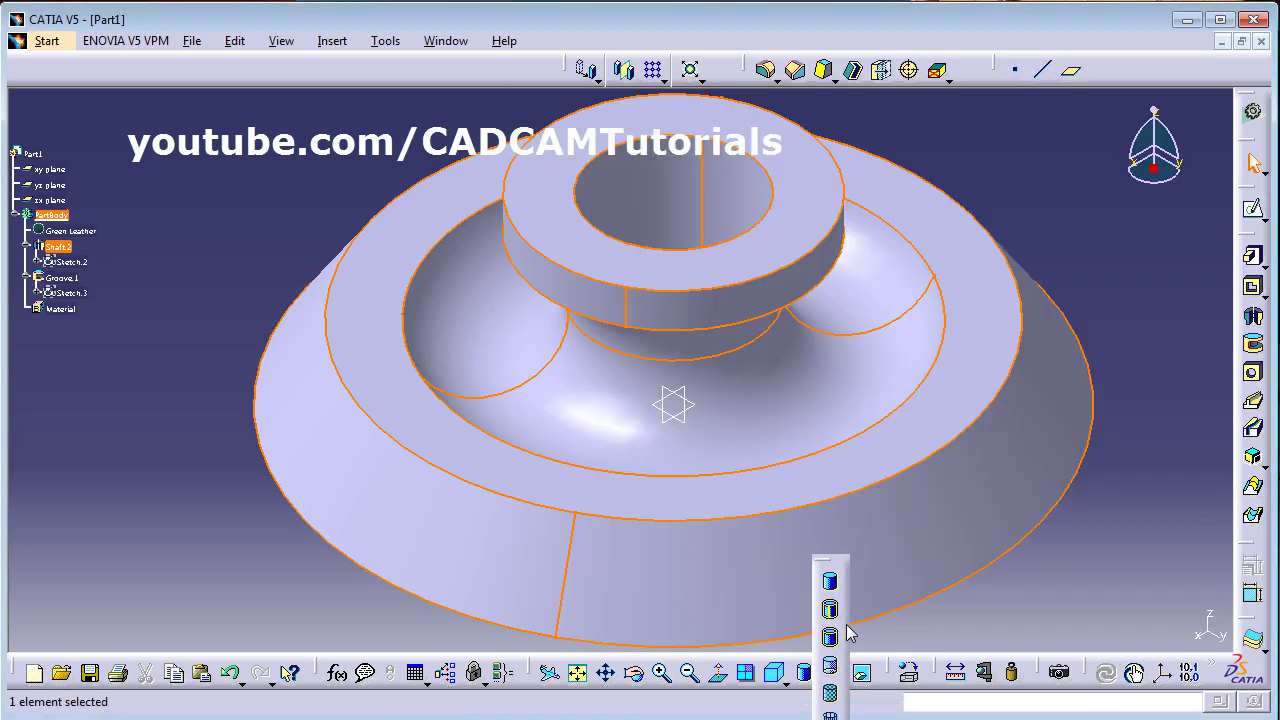
pyautogui.click(831, 697)
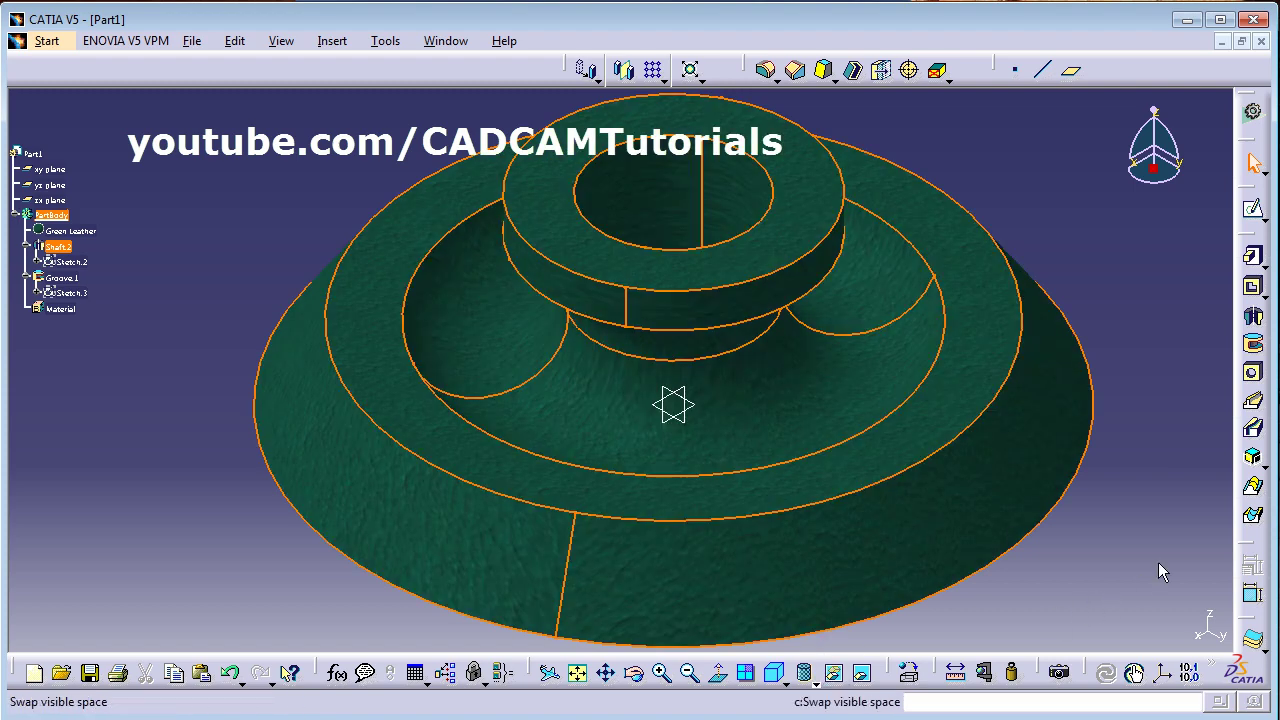